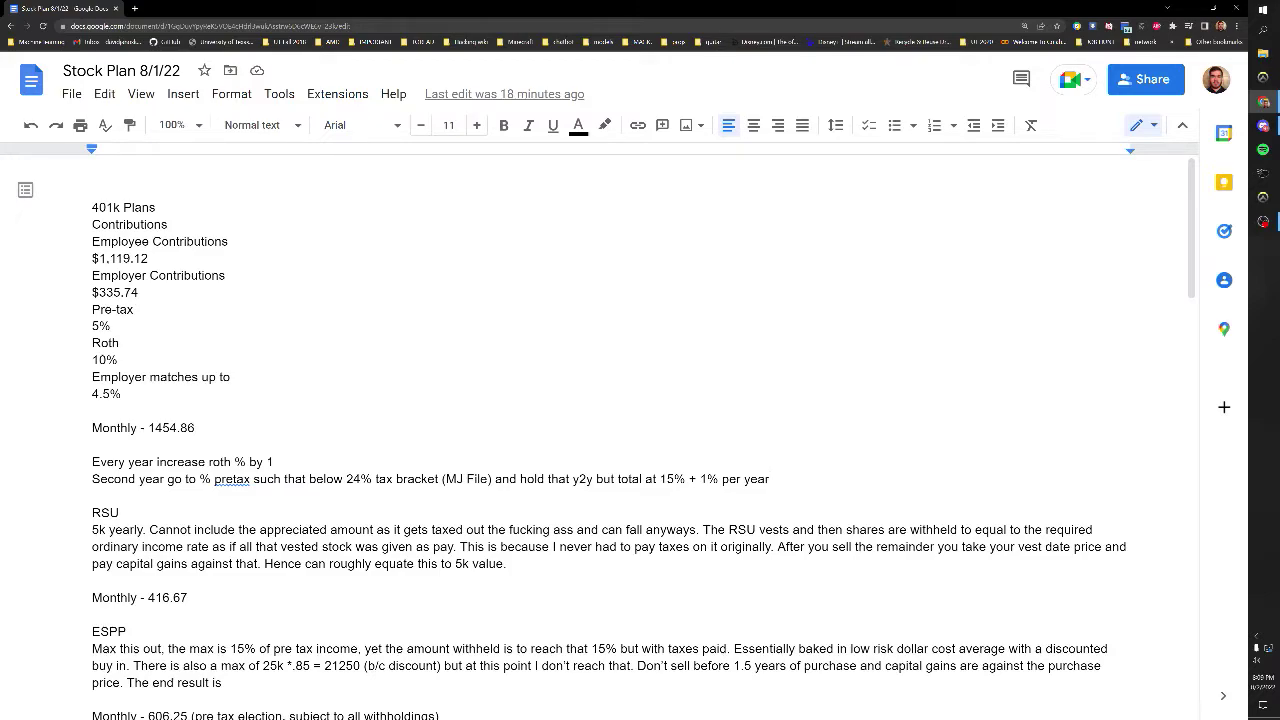
Review the employee and employer contribution amounts and the pre-tax percentage in the 401k section, highlighting each entry
{"action": "left_click_drag", "start_coordinate": [148, 258], "coordinate": [99, 258]}
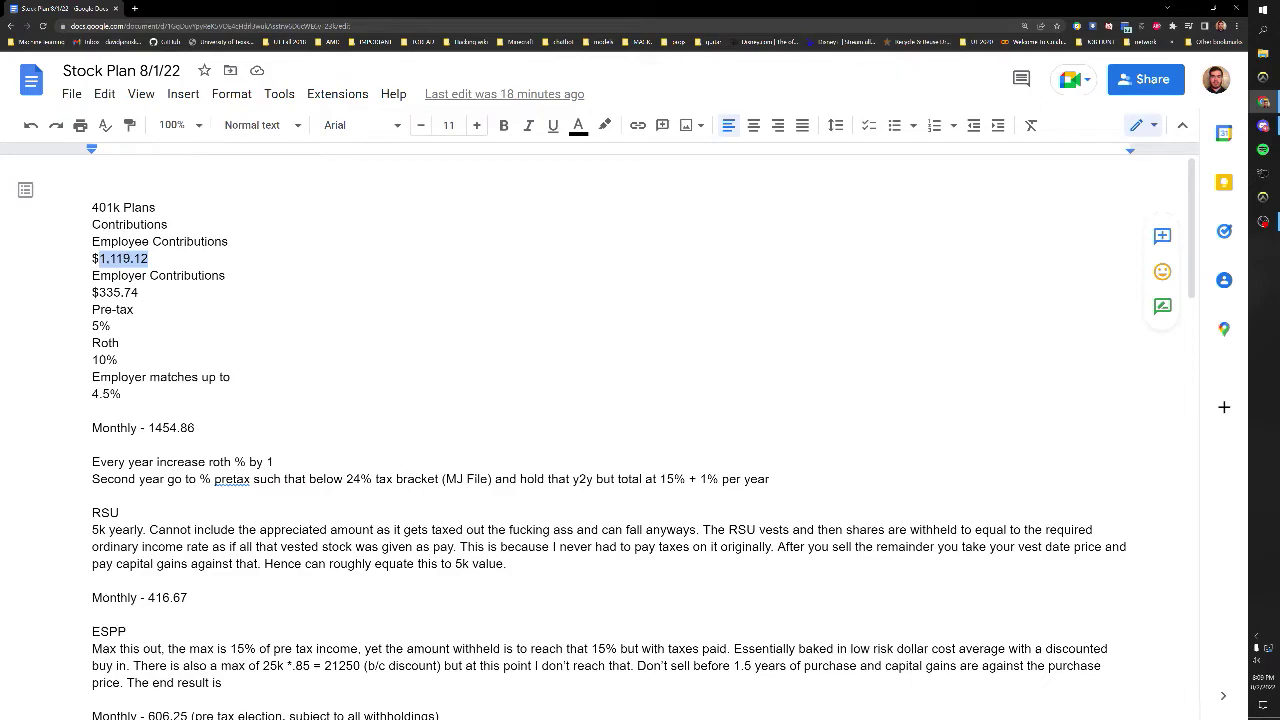
{"action": "left_click_drag", "start_coordinate": [140, 292], "coordinate": [99, 292]}
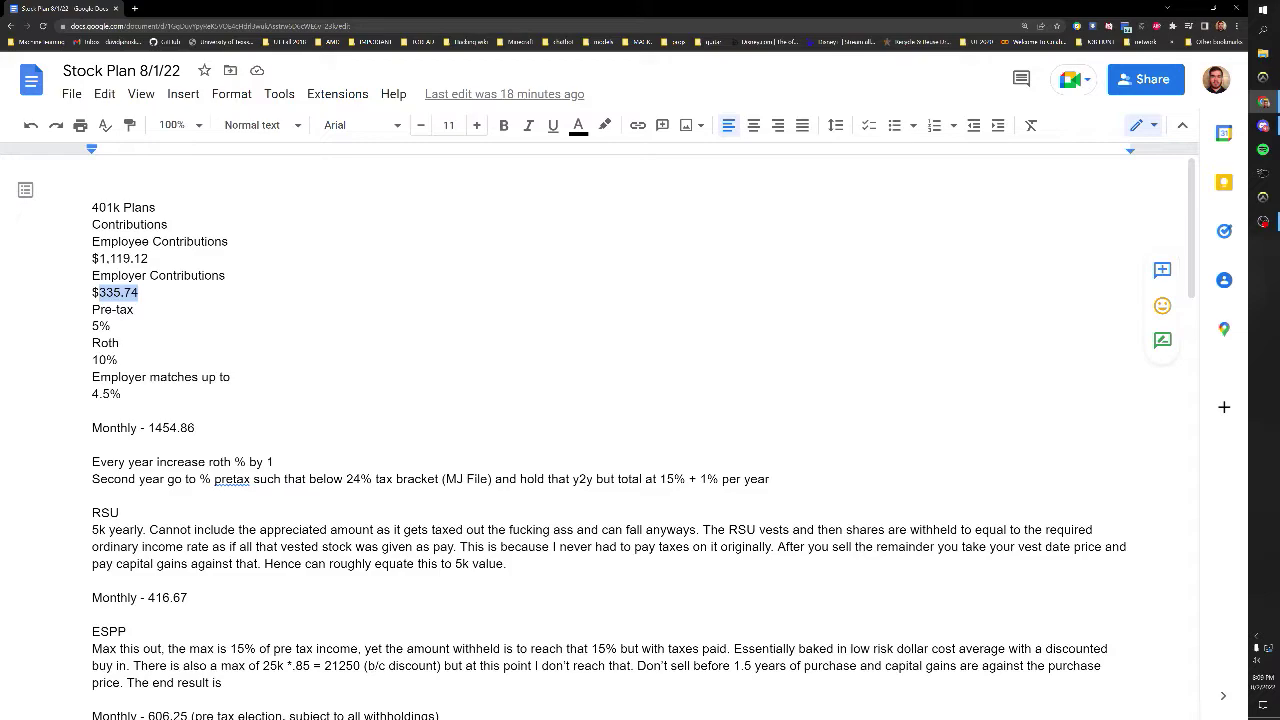
{"action": "left_click_drag", "start_coordinate": [121, 394], "coordinate": [92, 326]}
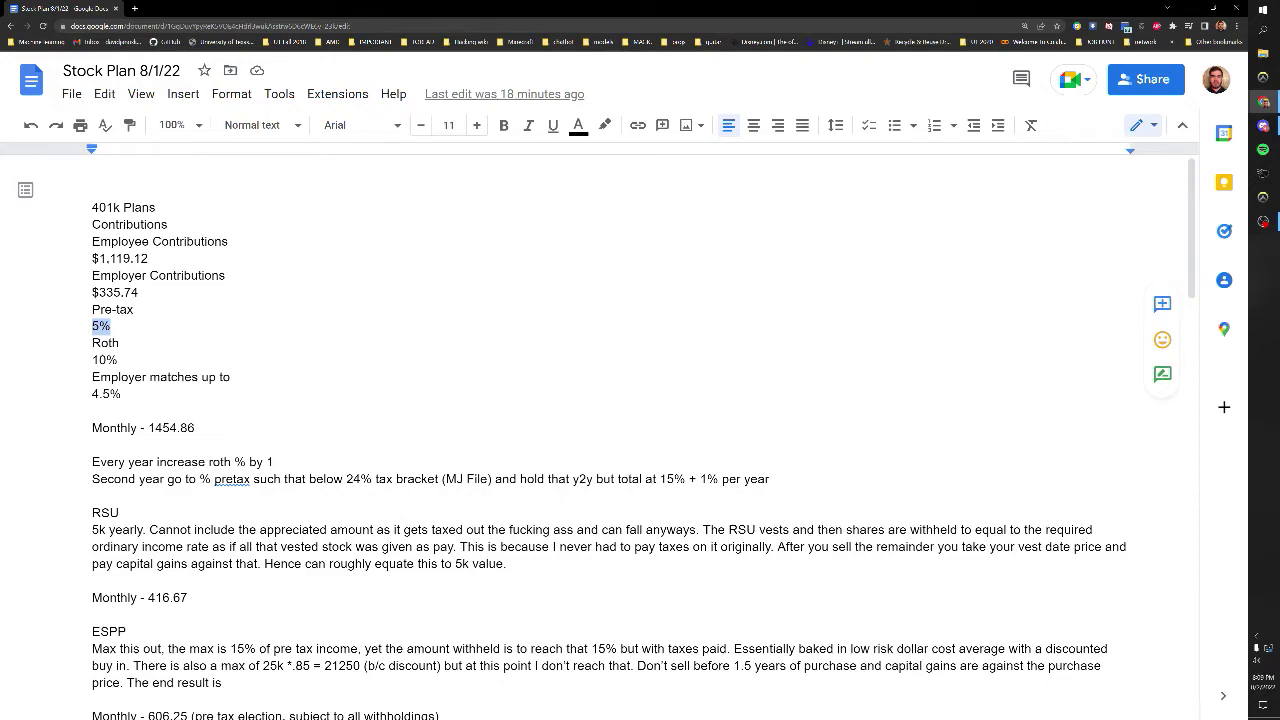
{"action": "left_click", "coordinate": [114, 310]}
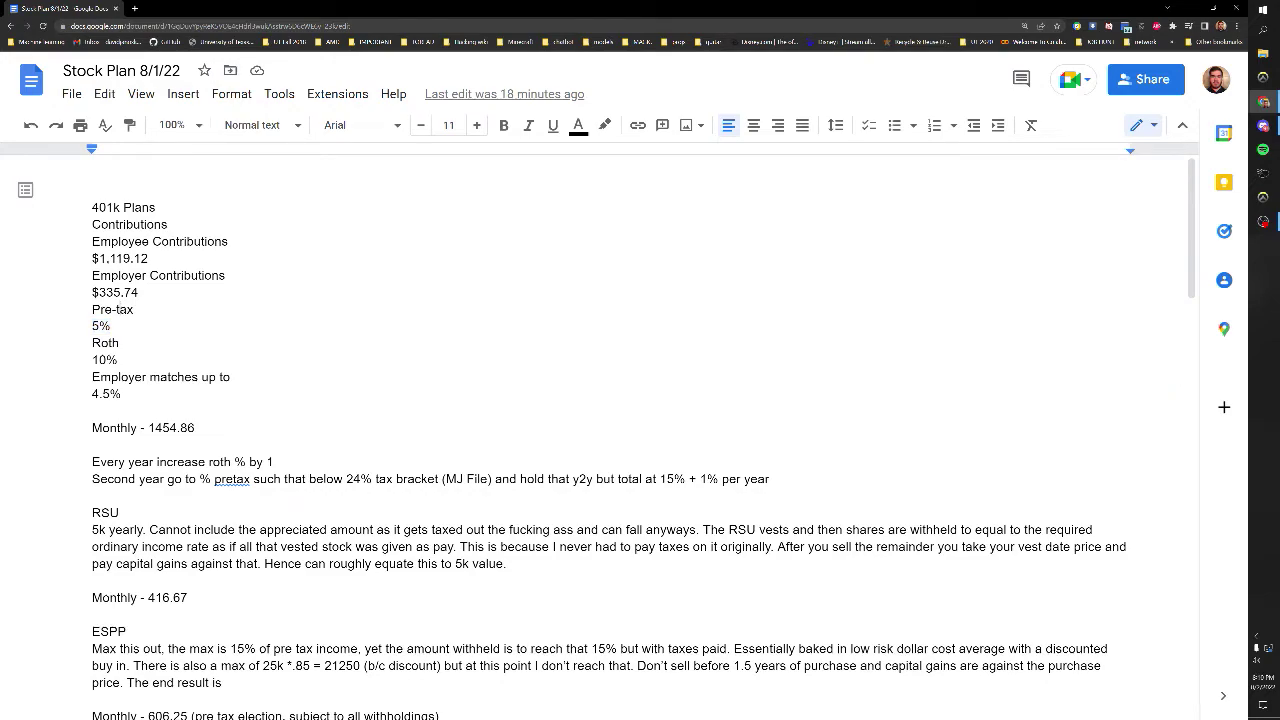
{"action": "left_click_drag", "start_coordinate": [111, 326], "coordinate": [92, 326]}
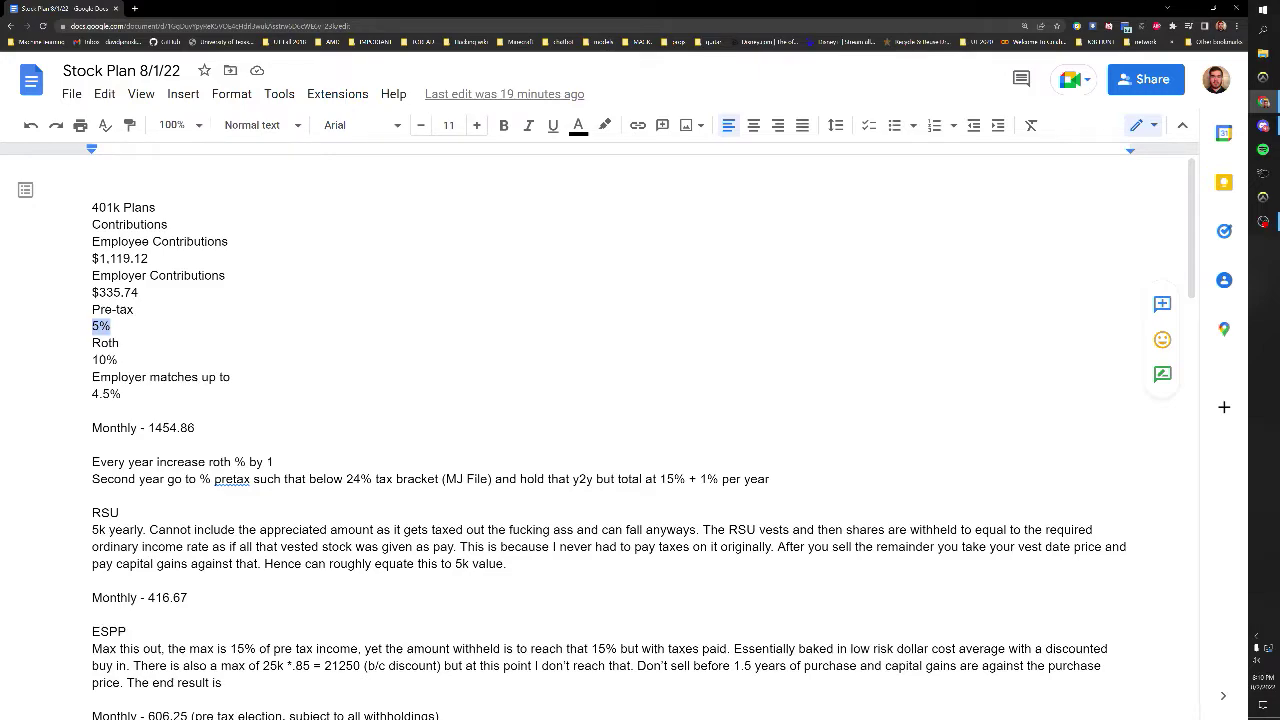
{"action": "key", "text": "Right"}
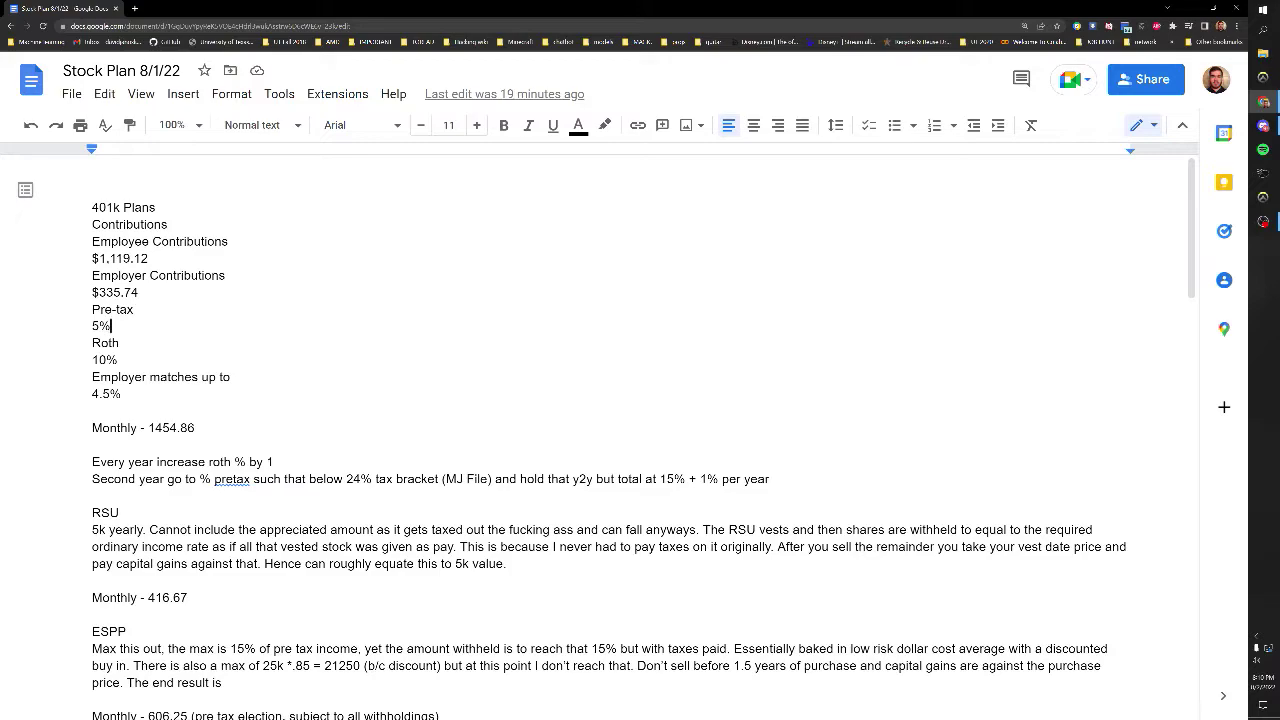
{"action": "key", "text": "shift+Home"}
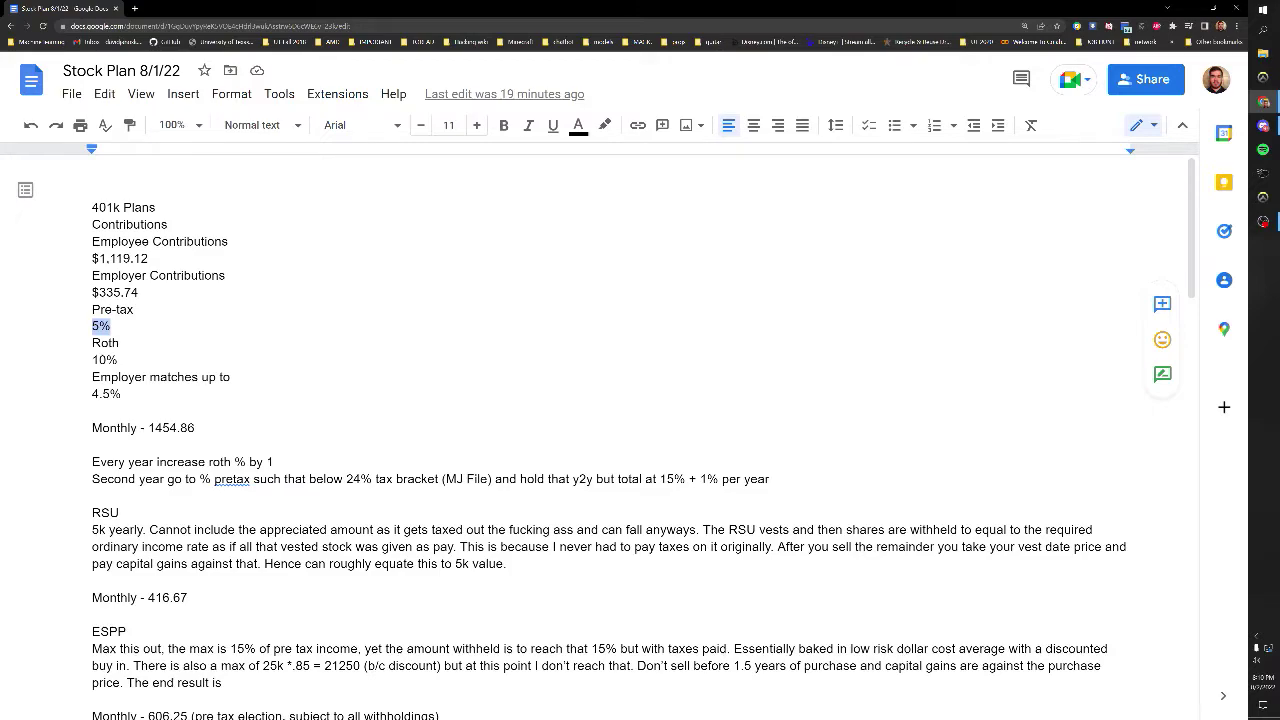
{"action": "key", "text": "Left"}
{"action": "key", "text": "Left"}
{"action": "key", "text": "ctrl+shift+Left"}
{"action": "key", "text": "ctrl+shift+Left"}
{"action": "key", "text": "ctrl+shift+Left"}
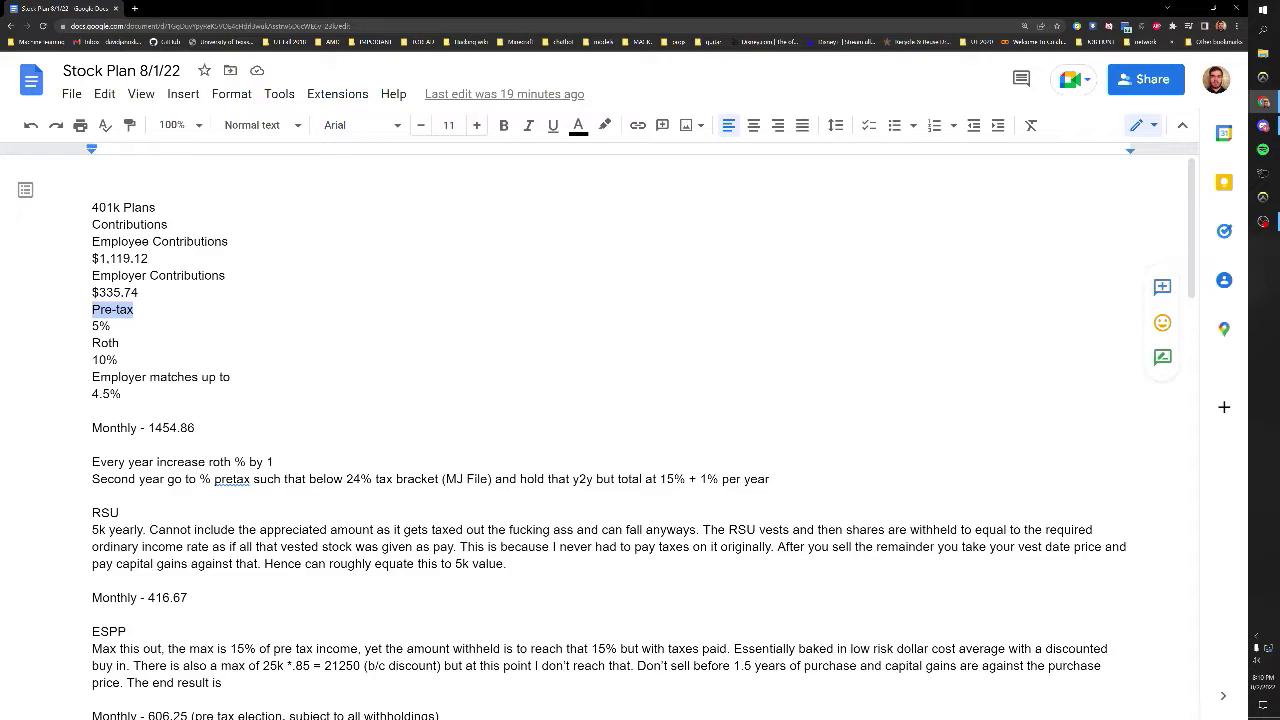
Highlight the Roth entry together with its percentage, then the percentage alone
{"action": "key", "text": "Down"}
{"action": "key", "text": "Down"}
{"action": "key", "text": "Down"}
{"action": "key", "text": "End"}
{"action": "key", "text": "shift+Home"}
{"action": "key", "text": "ctrl+shift+Left"}
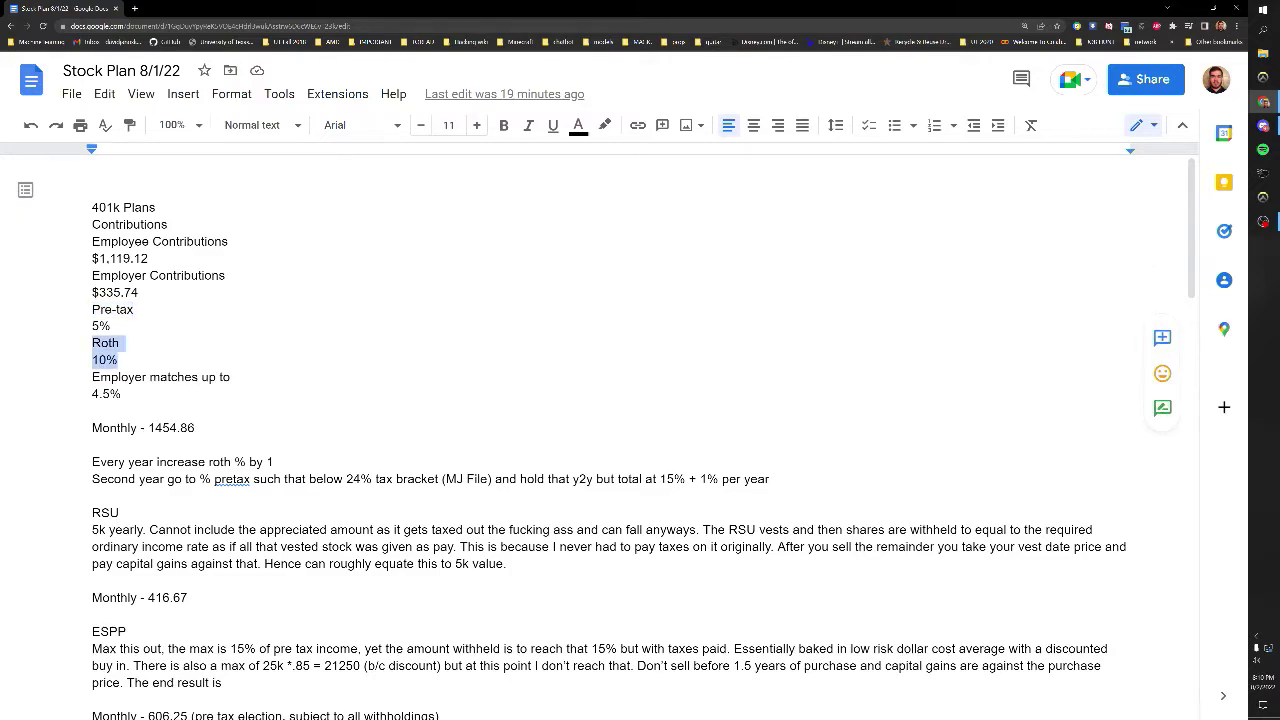
{"action": "key", "text": "Right"}
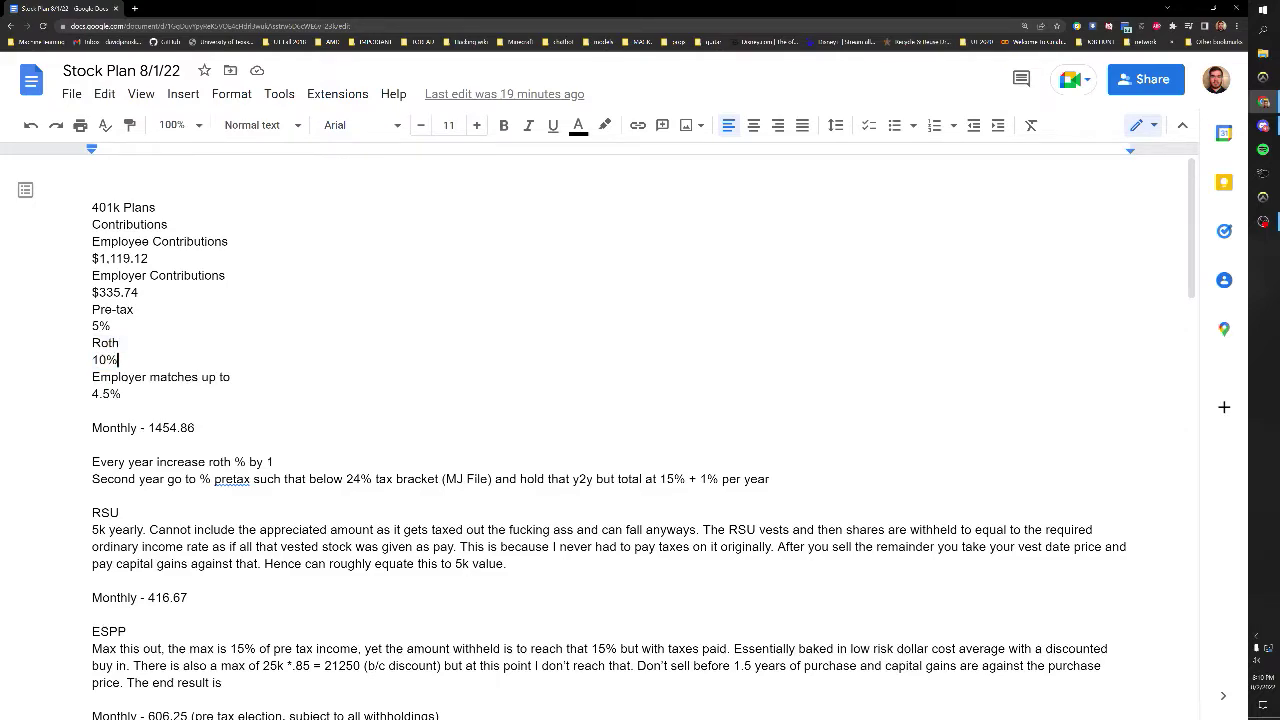
{"action": "key", "text": "shift+Left"}
{"action": "key", "text": "shift+Left"}
{"action": "key", "text": "shift+Left"}
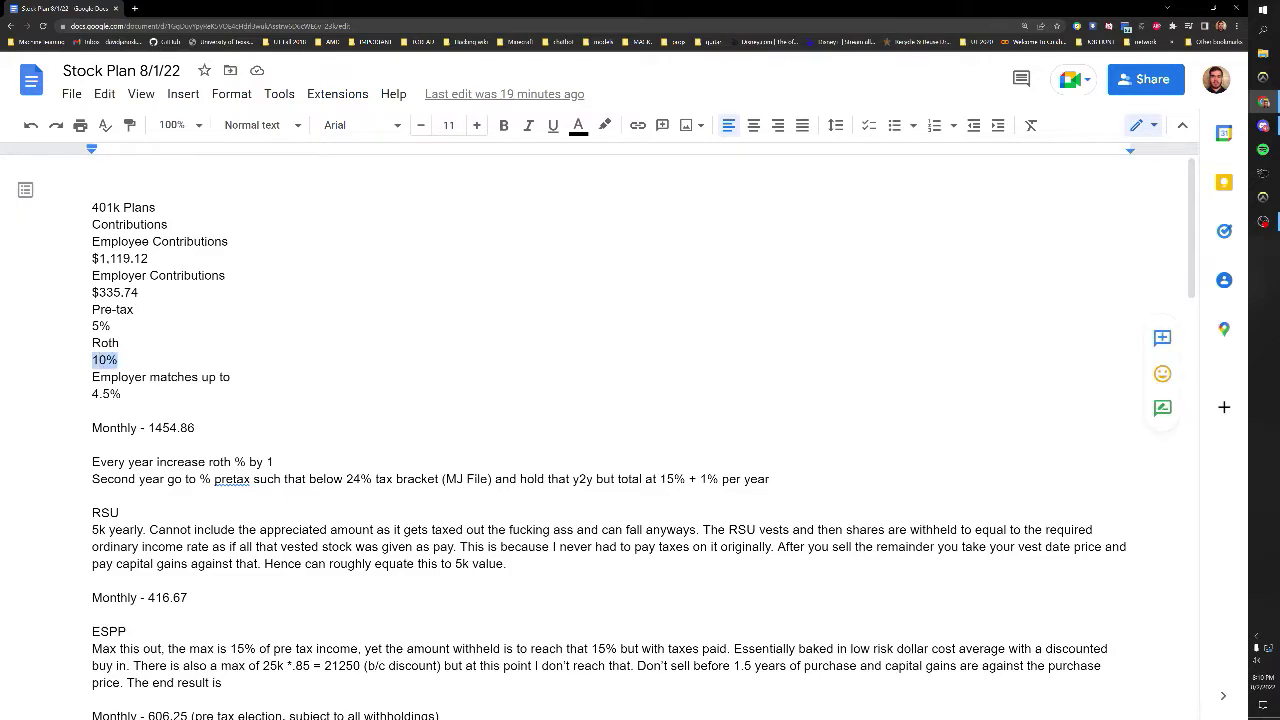
Highlight the 401k monthly total and compare it with the pre-tax and Roth percentages
{"action": "left_click", "coordinate": [195, 428]}
{"action": "key", "text": "shift+Left"}
{"action": "key", "text": "shift+Left"}
{"action": "key", "text": "shift+Left"}
{"action": "key", "text": "shift+Left"}
{"action": "key", "text": "shift+Left"}
{"action": "key", "text": "shift+Left"}
{"action": "key", "text": "shift+Left"}
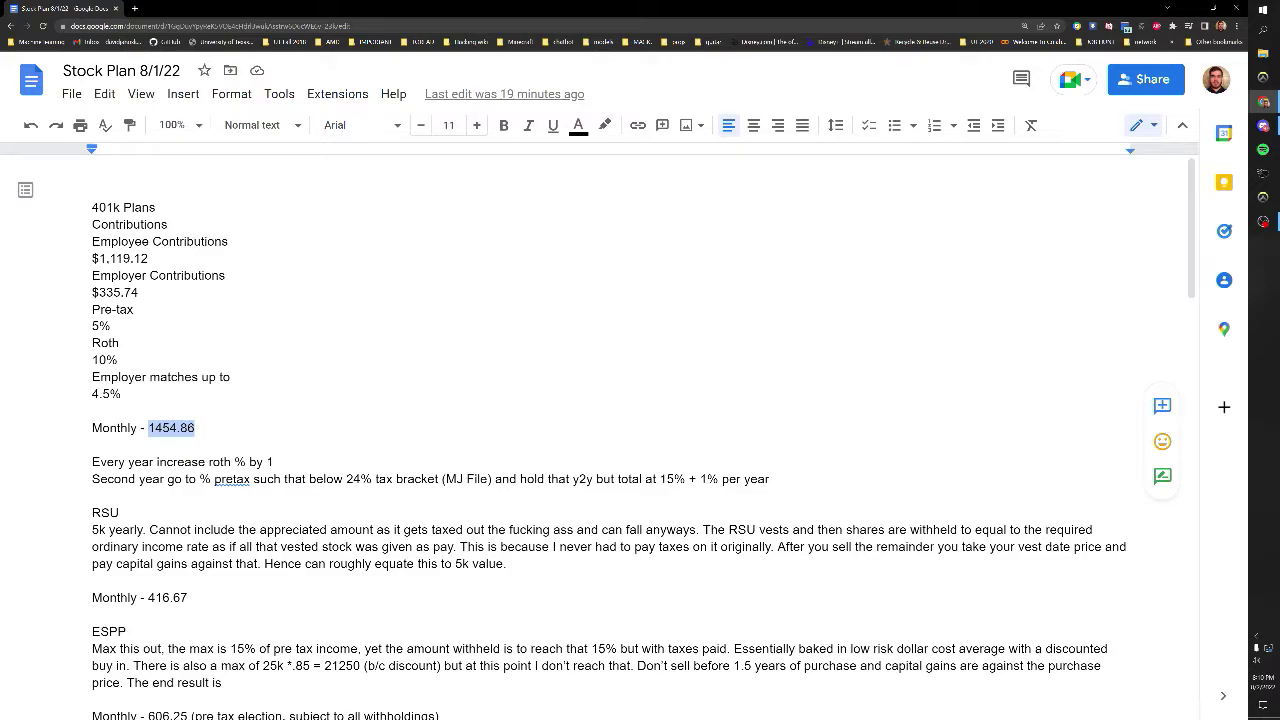
{"action": "left_click_drag", "start_coordinate": [118, 360], "coordinate": [92, 326]}
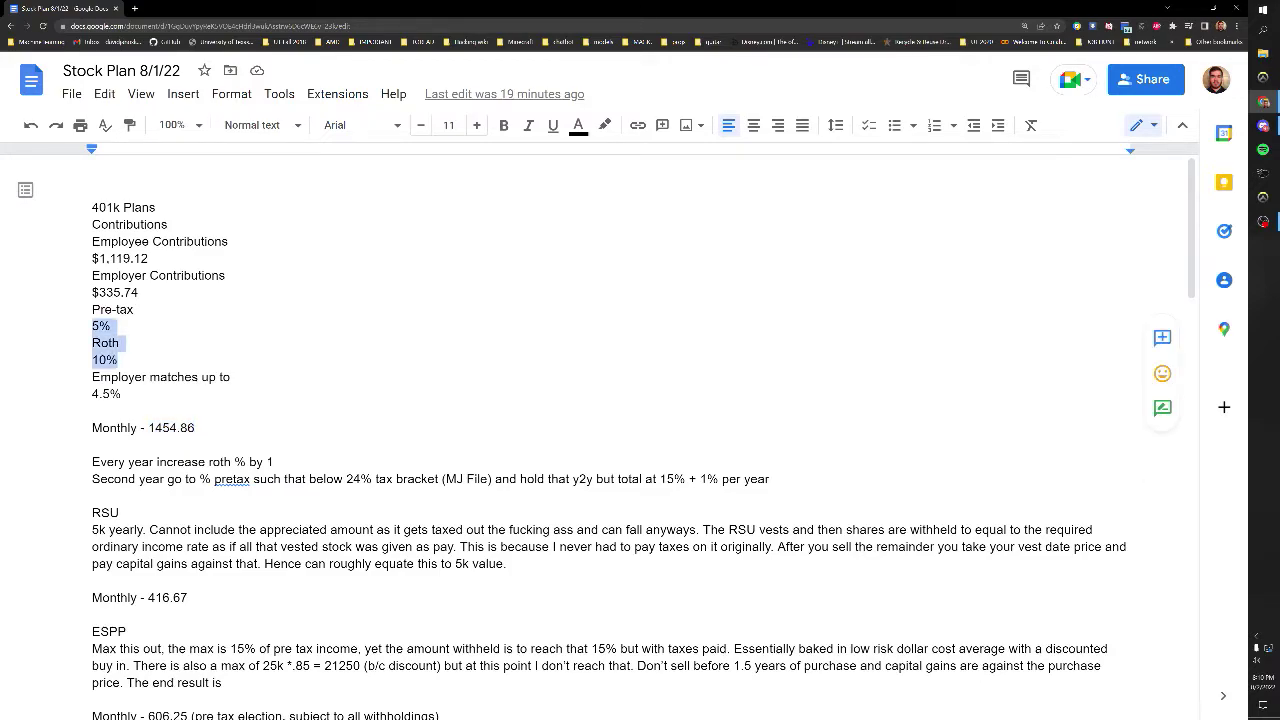
{"action": "left_click", "coordinate": [92, 360]}
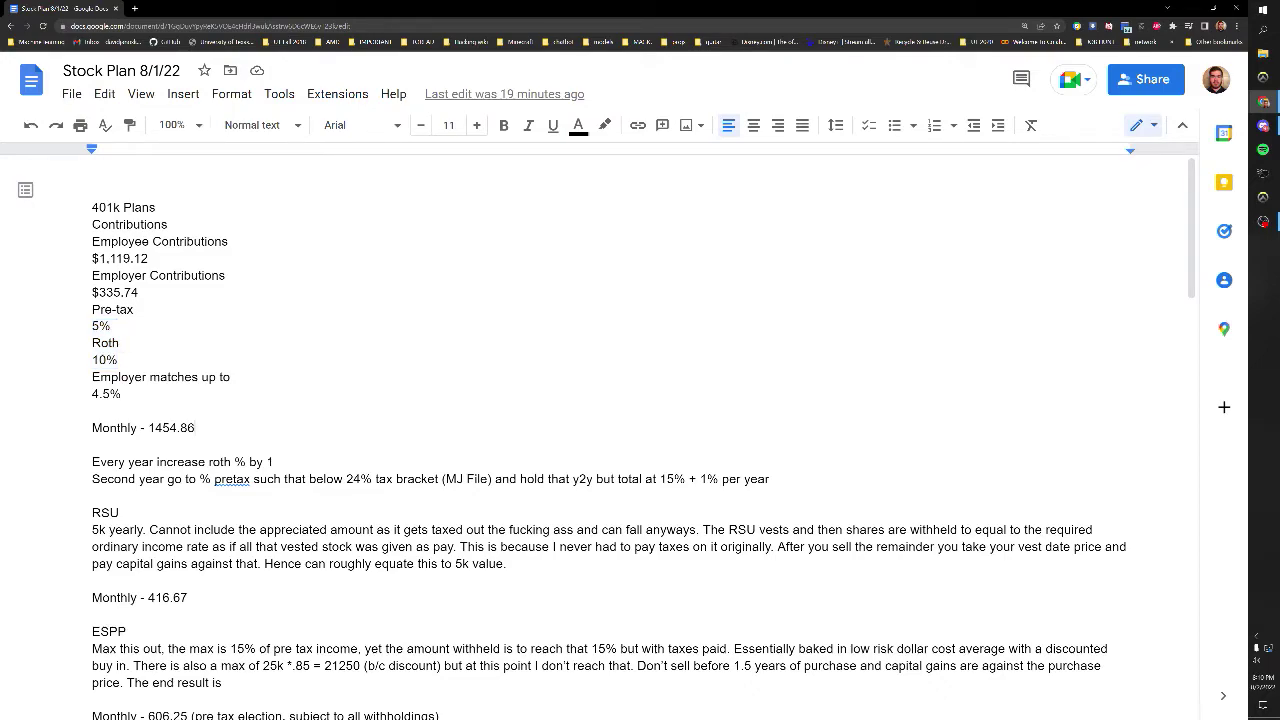
Examine the notes on the yearly Roth increase and the second-year pretax adjustment, referring back to the Roth percentage
{"action": "scroll", "coordinate": [644, 436], "scroll_direction": "down", "scroll_amount": 1}
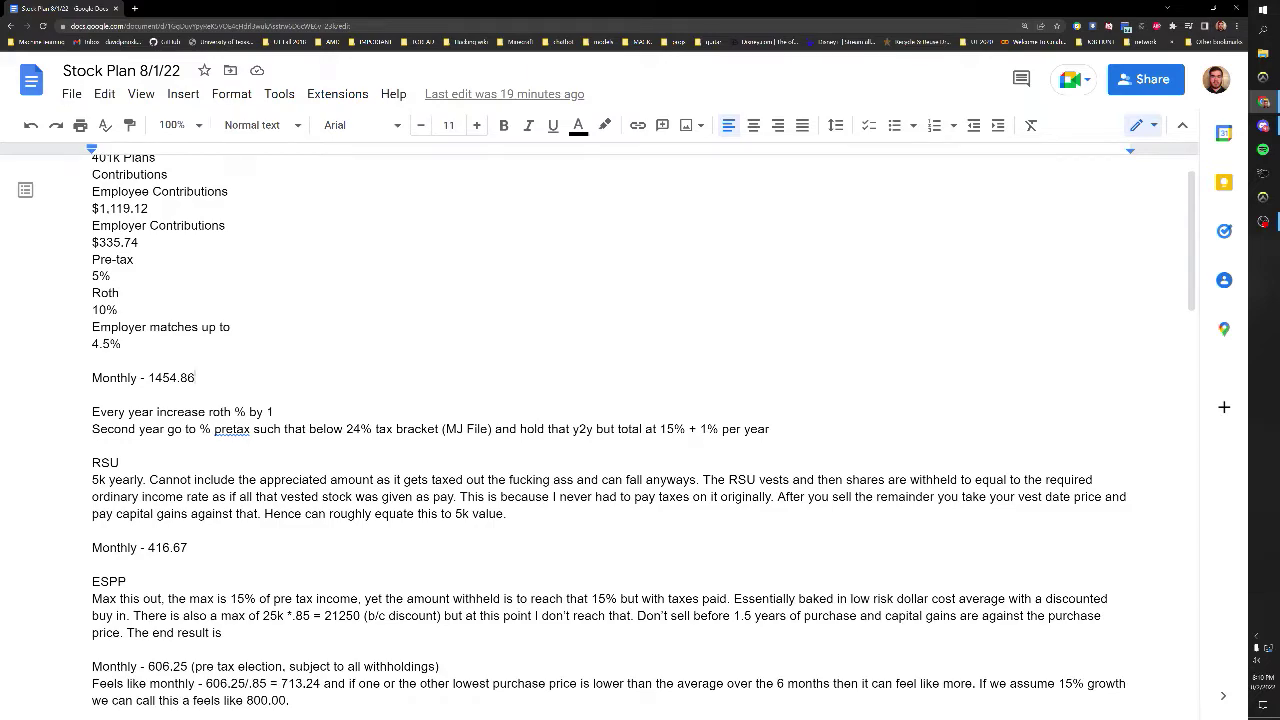
{"action": "left_click_drag", "start_coordinate": [235, 411], "coordinate": [273, 411]}
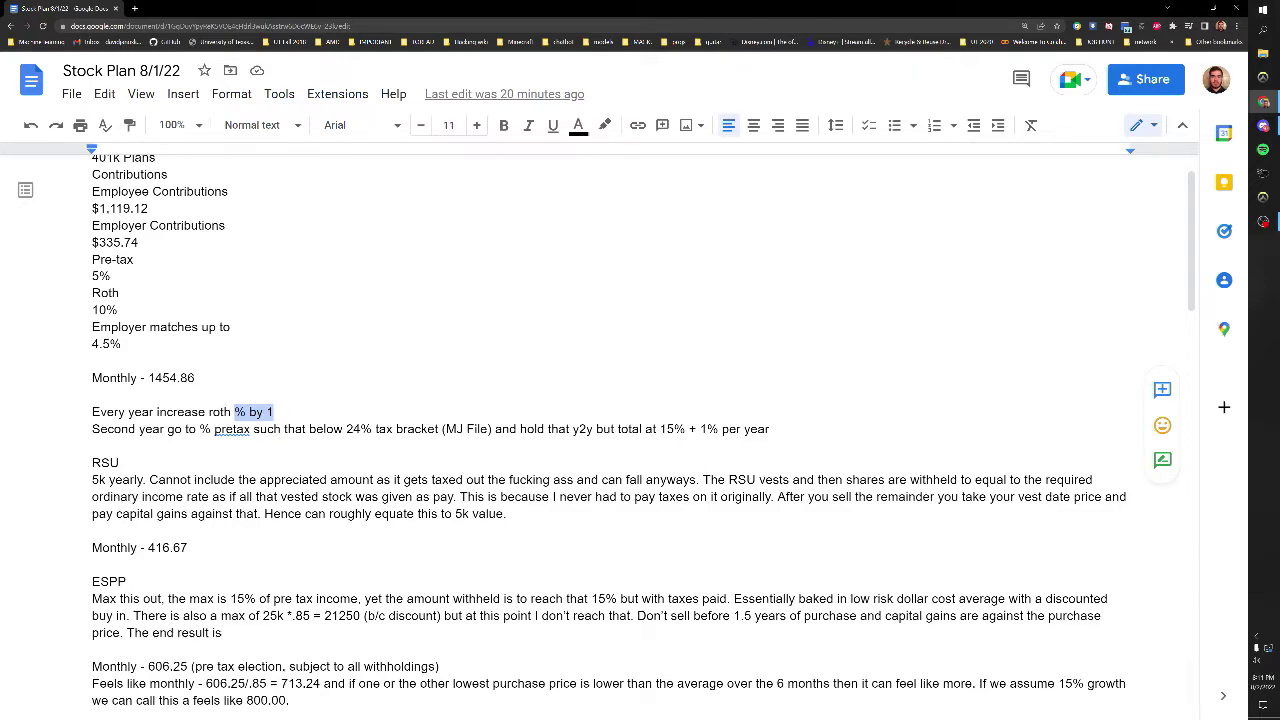
{"action": "left_click", "coordinate": [274, 411]}
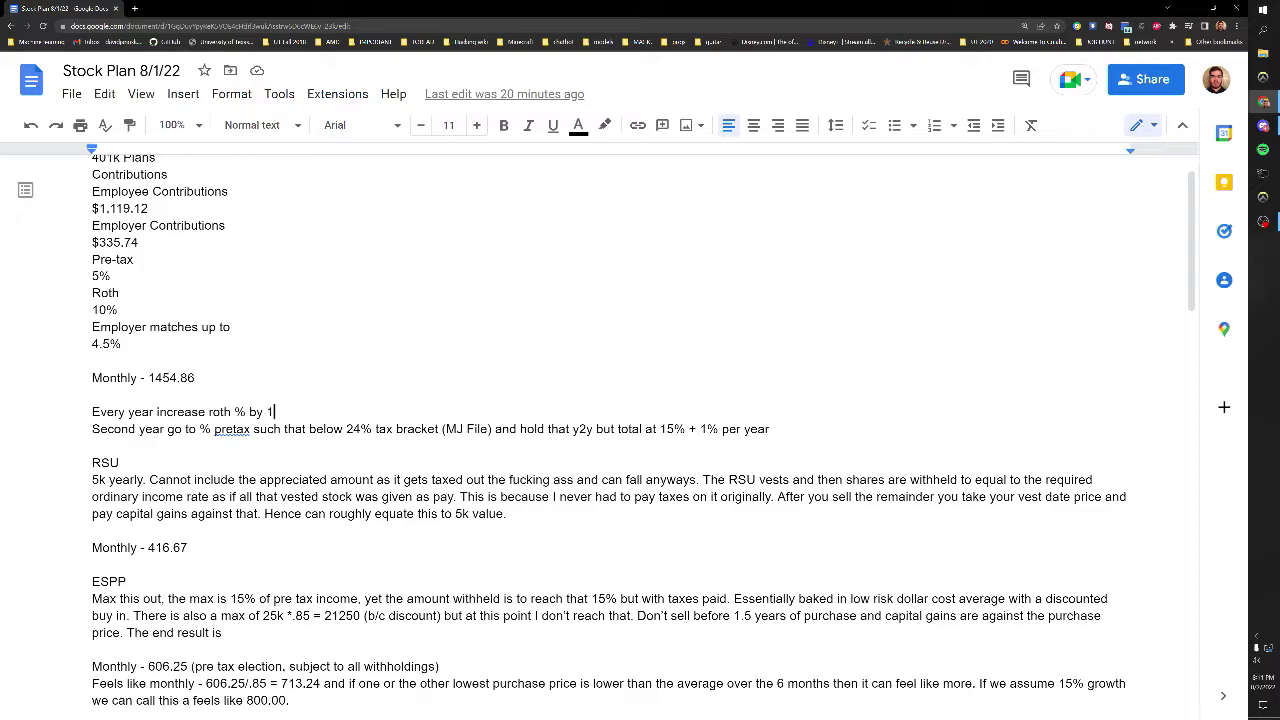
{"action": "key", "text": "shift+Left"}
{"action": "key", "text": "Right"}
{"action": "left_click", "coordinate": [232, 429]}
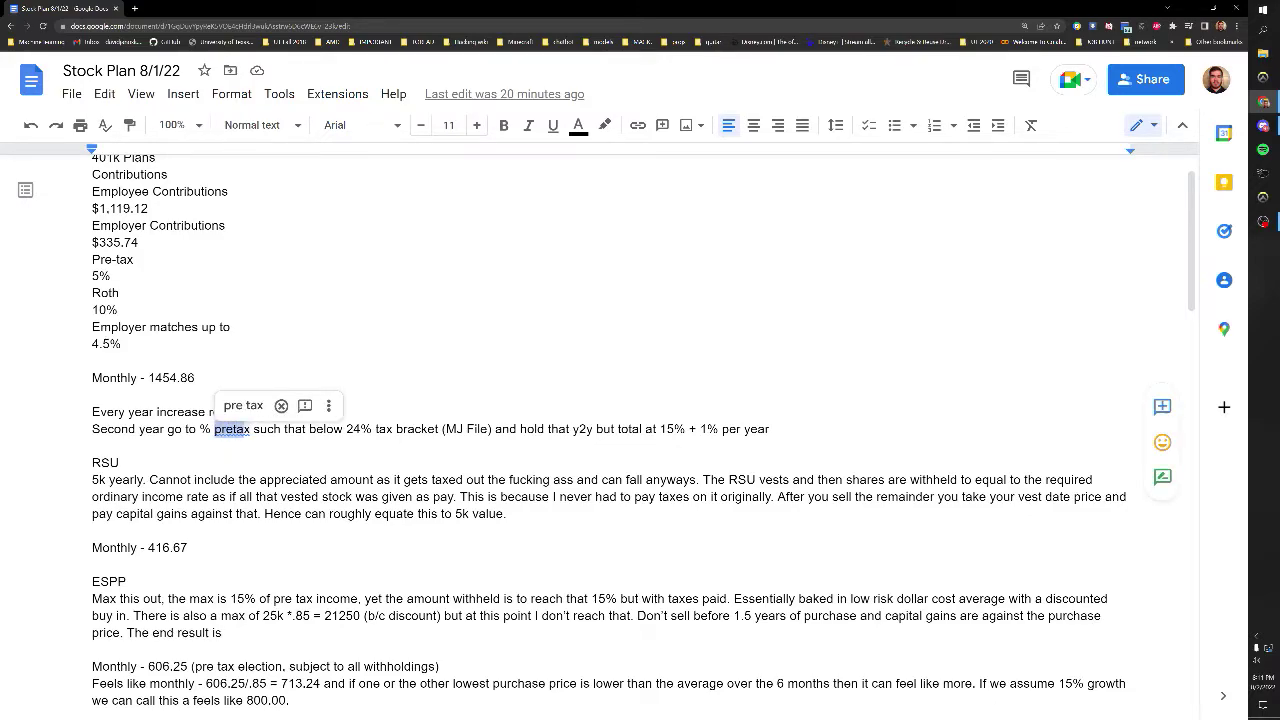
{"action": "left_click", "coordinate": [254, 429]}
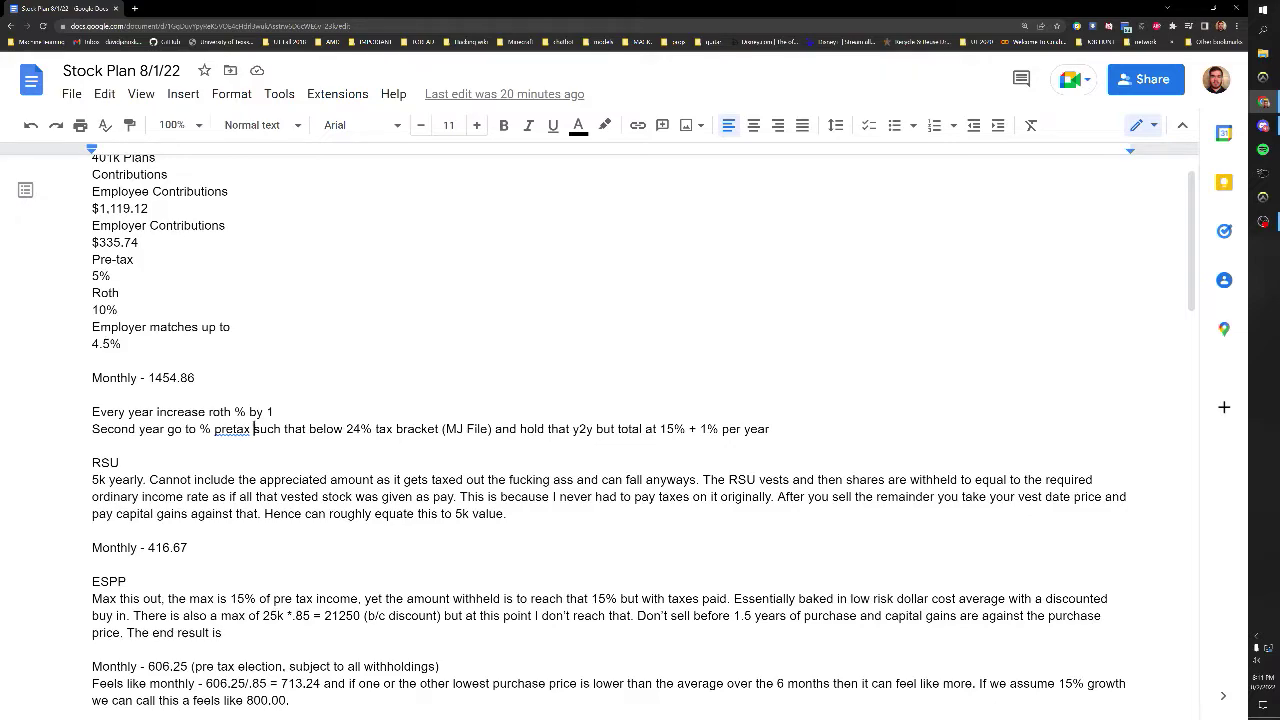
{"action": "left_click", "coordinate": [252, 428]}
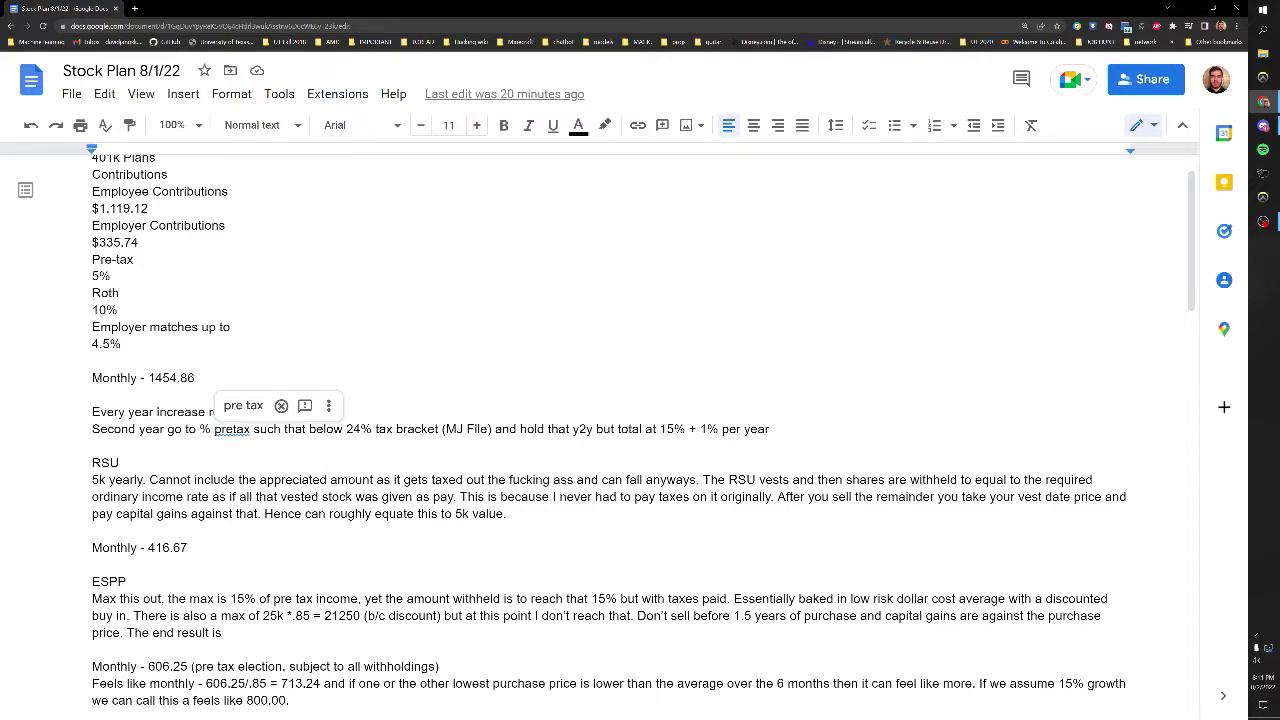
{"action": "left_click", "coordinate": [346, 428]}
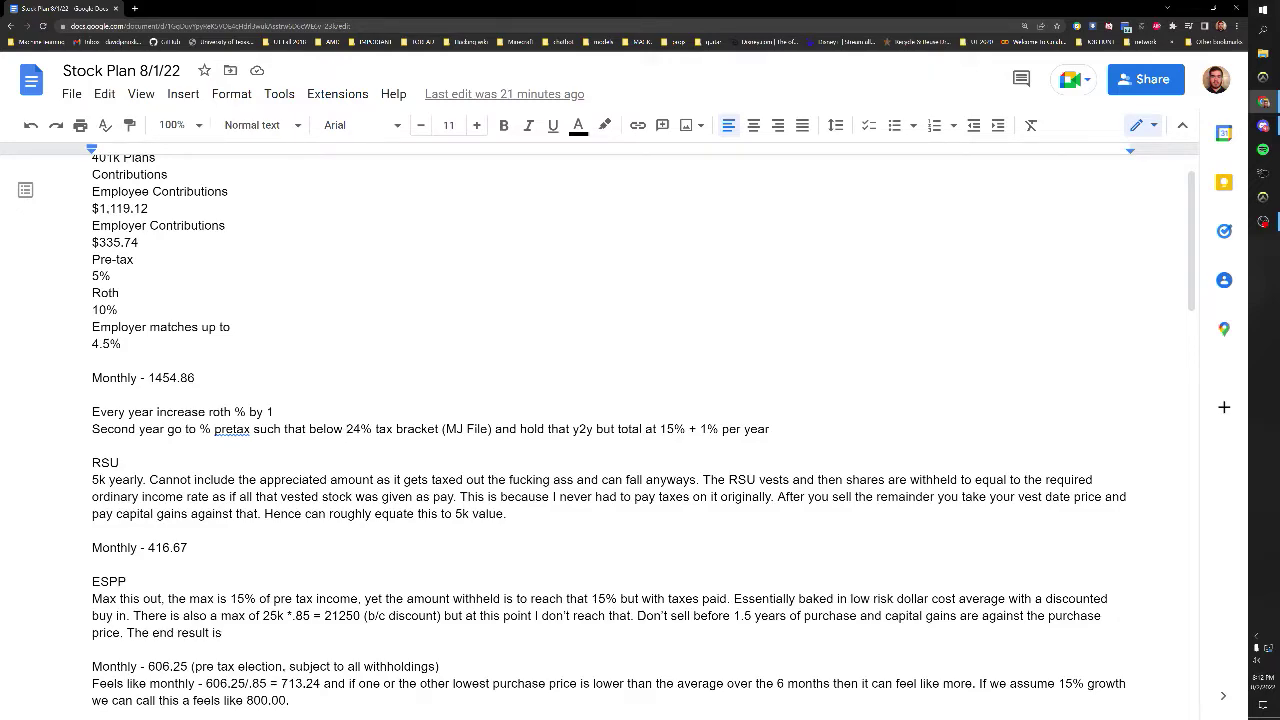
{"action": "left_click_drag", "start_coordinate": [118, 309], "coordinate": [92, 309]}
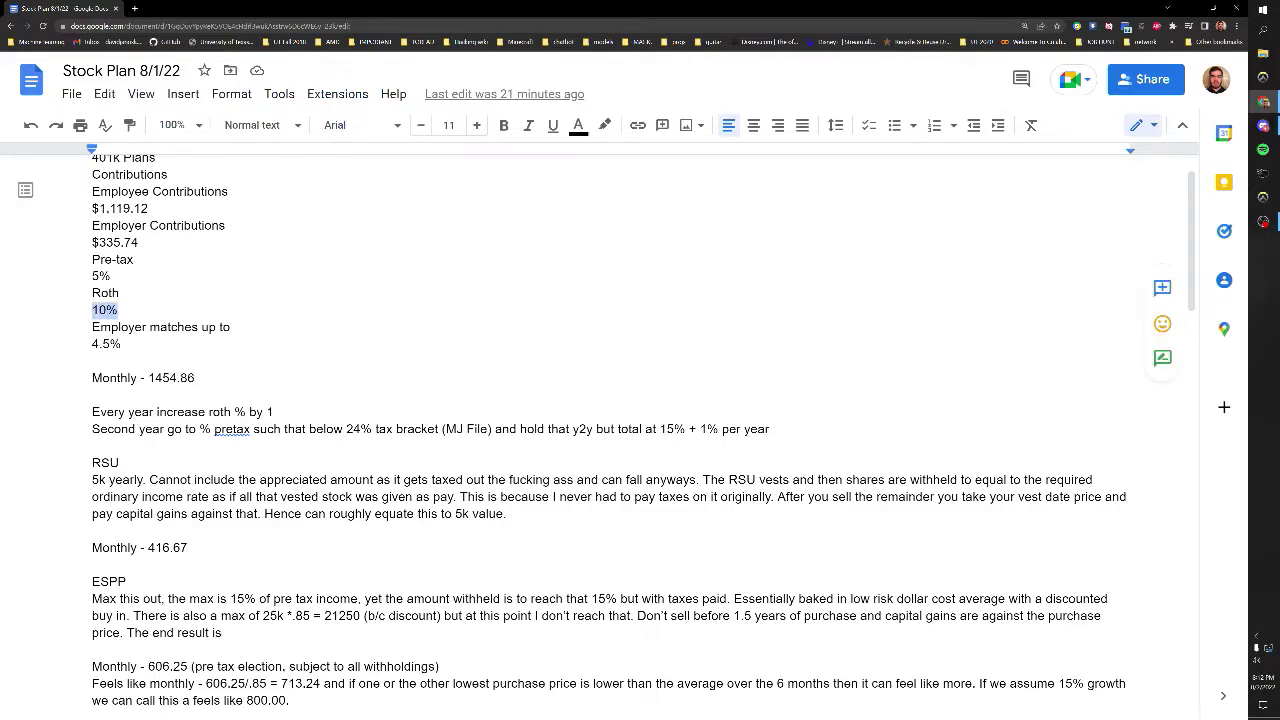
Read the RSU section, highlighting its heading, the yearly amount and the start of the remark on appreciation
{"action": "scroll", "coordinate": [186, 396], "scroll_direction": "down", "scroll_amount": 2}
{"action": "left_click", "coordinate": [186, 396]}
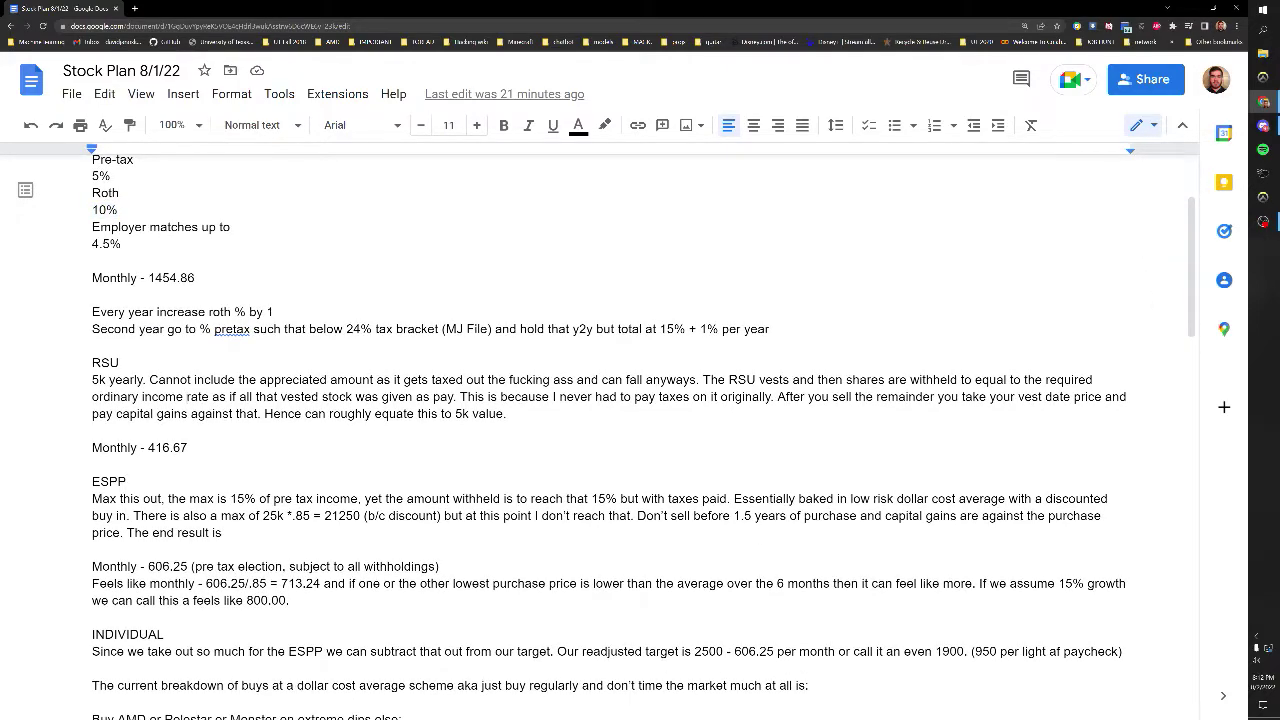
{"action": "left_click_drag", "start_coordinate": [92, 362], "coordinate": [119, 362]}
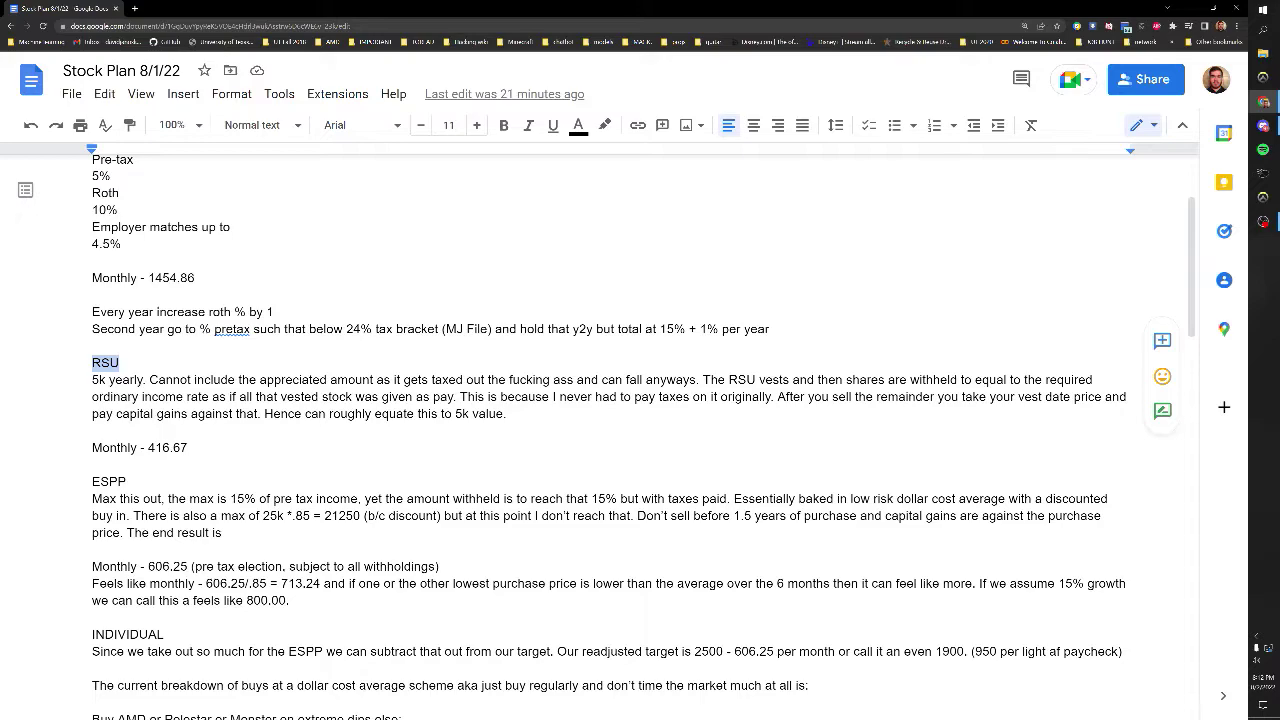
{"action": "left_click_drag", "start_coordinate": [92, 379], "coordinate": [144, 379]}
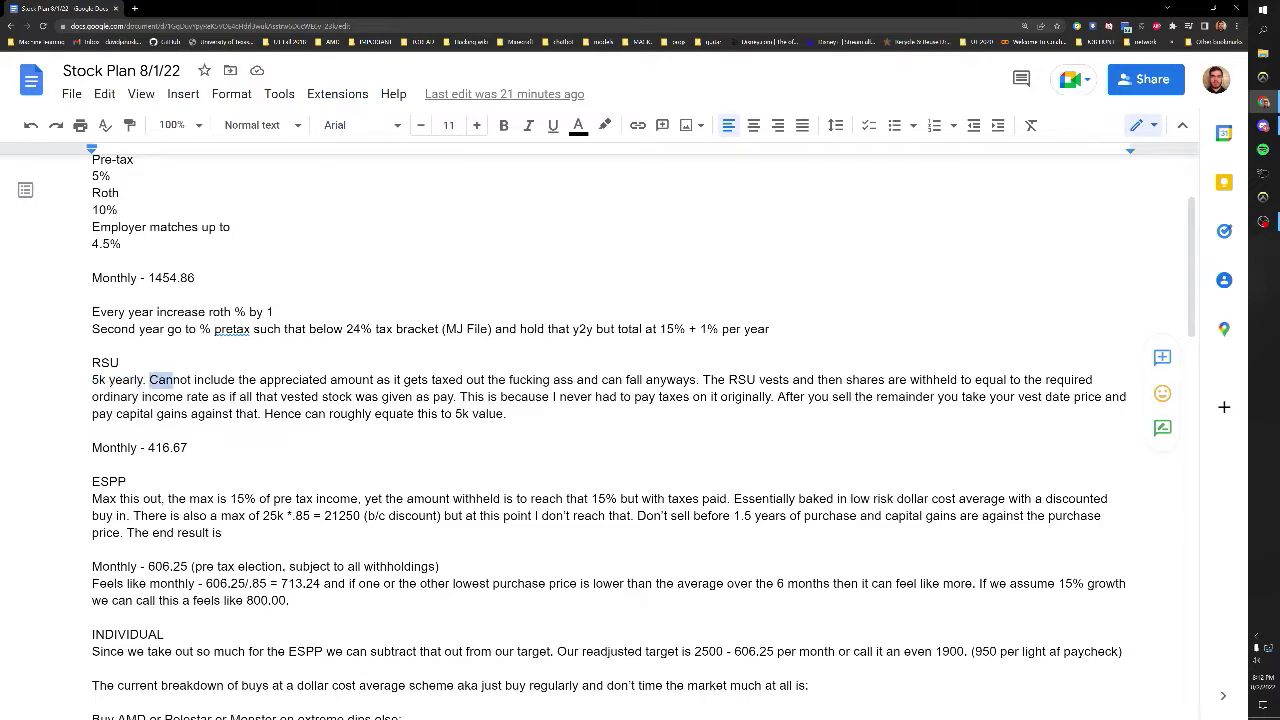
{"action": "key", "text": "shift+Right"}
{"action": "key", "text": "shift+Right"}
{"action": "key", "text": "shift+Right"}
{"action": "key", "text": "shift+Right"}
{"action": "key", "text": "shift+Right"}
{"action": "key", "text": "shift+Right"}
{"action": "left_click", "coordinate": [294, 380]}
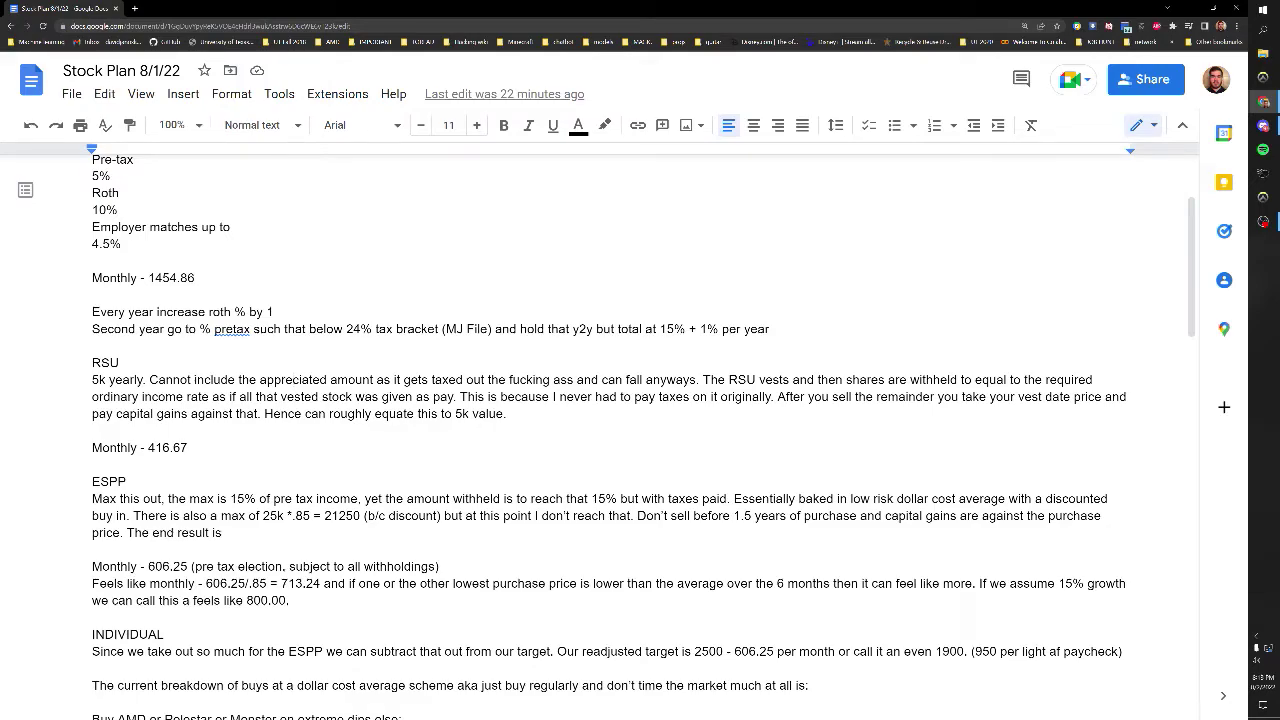
Check the monthly figure given for the RSU section
{"action": "left_click_drag", "start_coordinate": [188, 448], "coordinate": [92, 448]}
{"action": "scroll", "coordinate": [640, 436], "scroll_direction": "down", "scroll_amount": 1}
{"action": "left_click", "coordinate": [188, 399]}
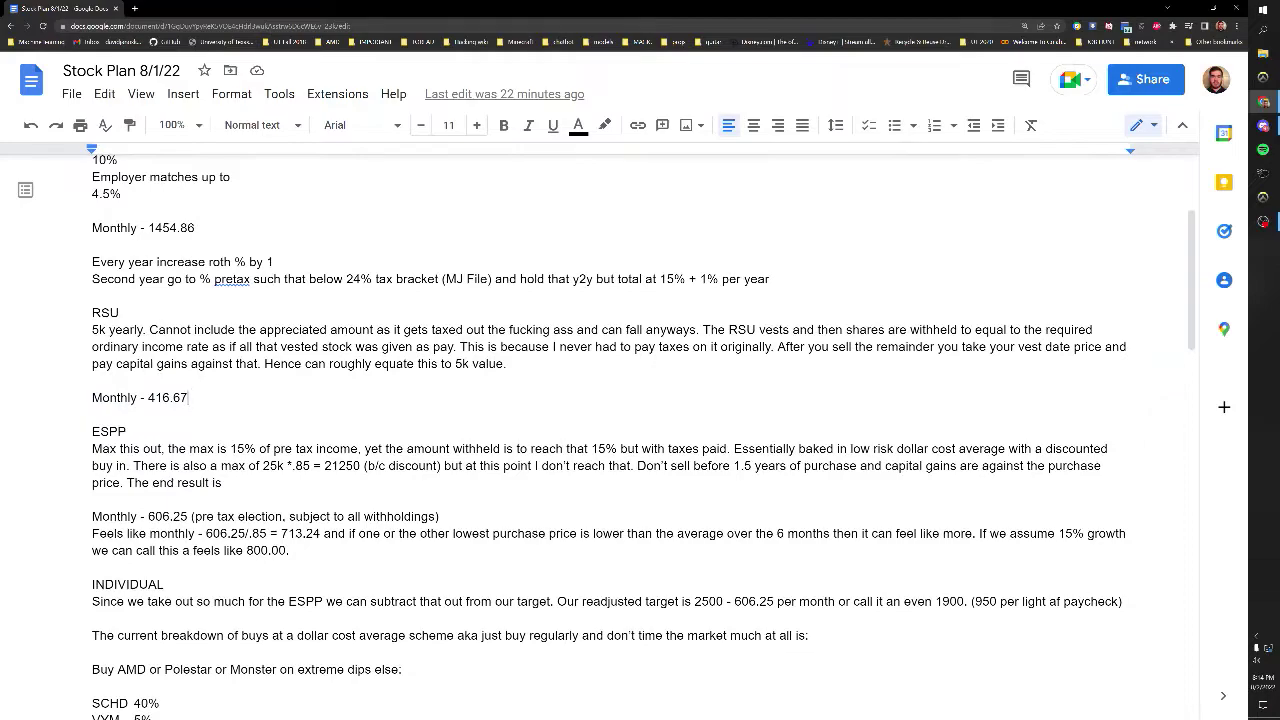
Read the opening of the ESPP section, highlighting the heading, the maximum percentage and the words "pre tax income"
{"action": "scroll", "coordinate": [640, 436], "scroll_direction": "down", "scroll_amount": 1}
{"action": "scroll", "coordinate": [640, 436], "scroll_direction": "down", "scroll_amount": 1}
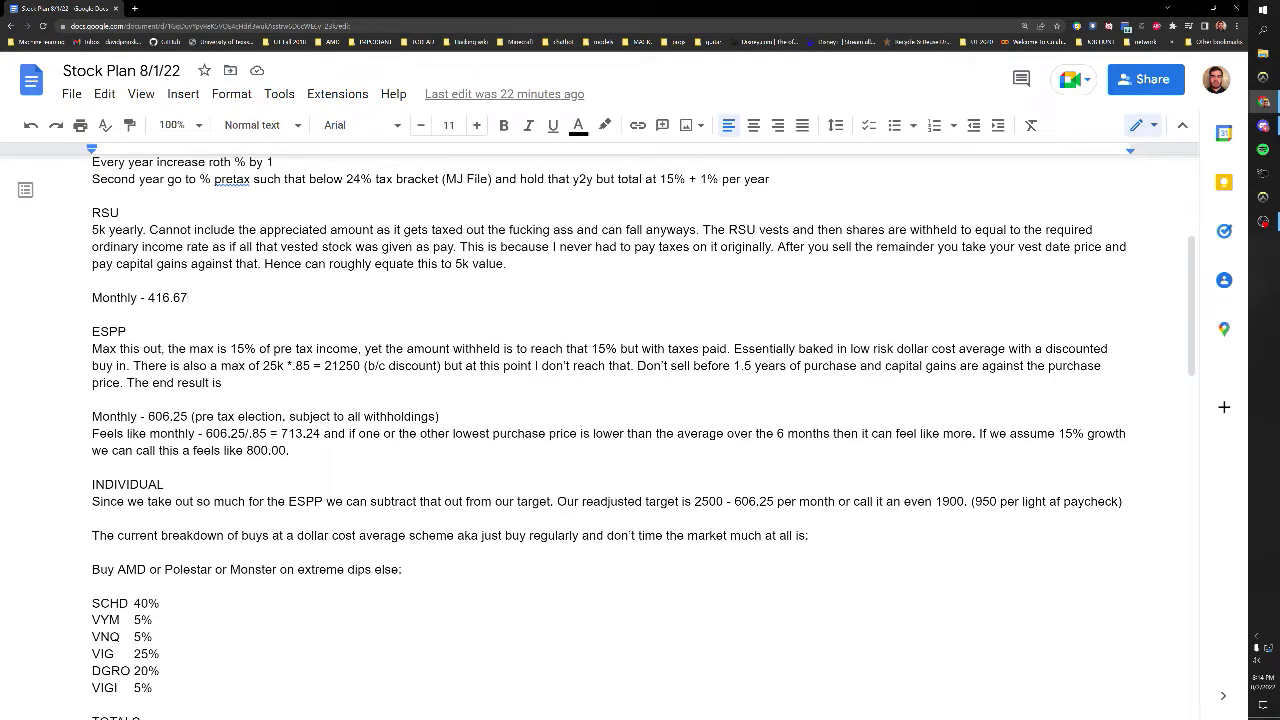
{"action": "left_click_drag", "start_coordinate": [92, 331], "coordinate": [109, 331]}
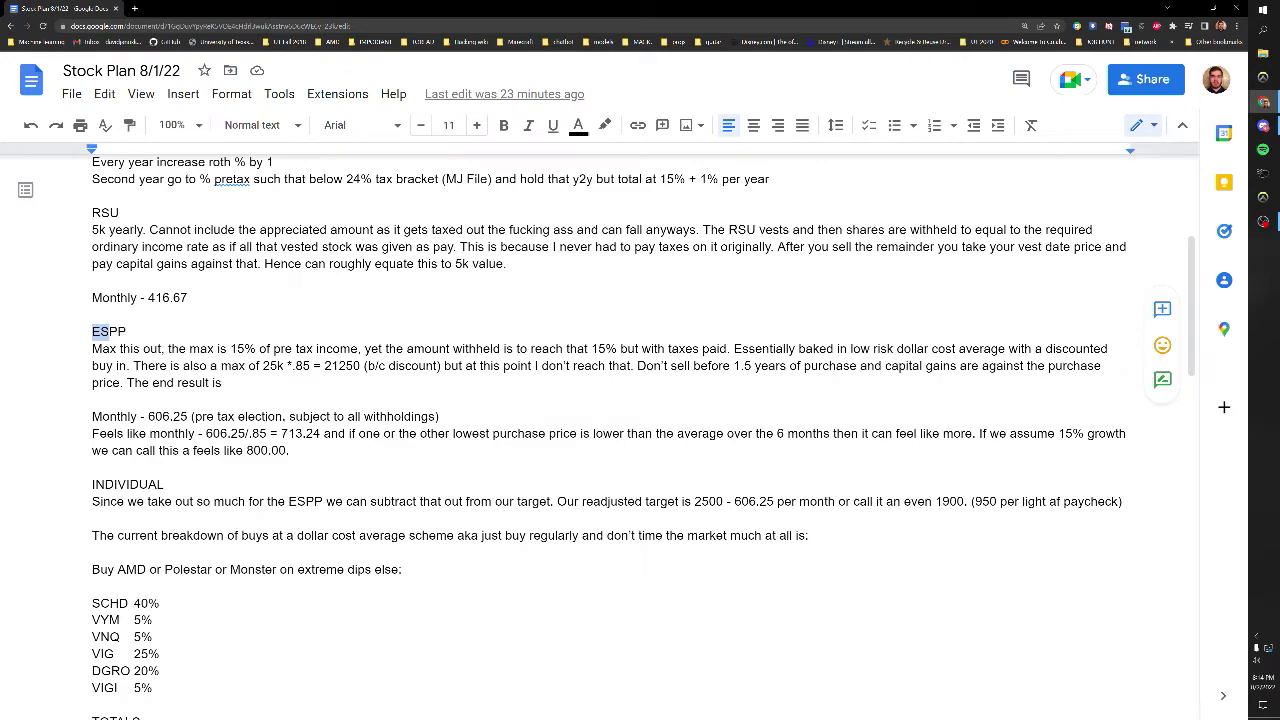
{"action": "left_click_drag", "start_coordinate": [92, 348], "coordinate": [140, 348]}
{"action": "left_click", "coordinate": [150, 348]}
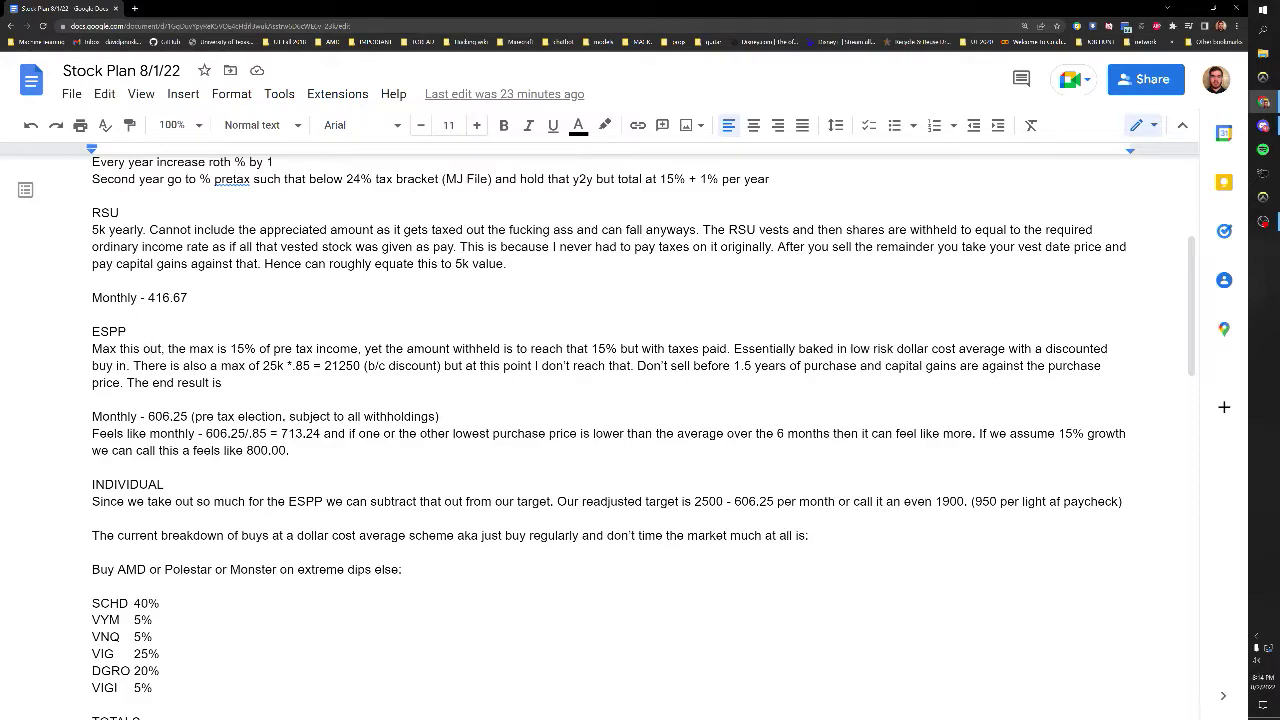
{"action": "double_click", "coordinate": [176, 349]}
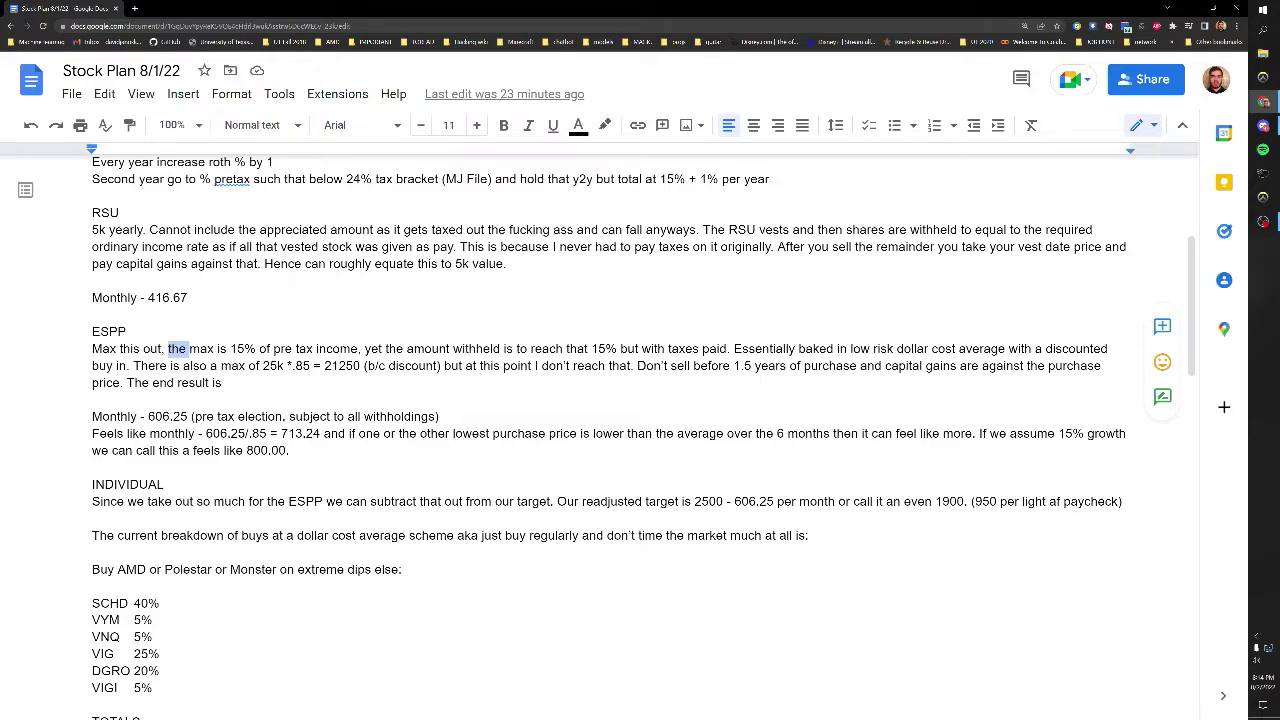
{"action": "left_click", "coordinate": [214, 349]}
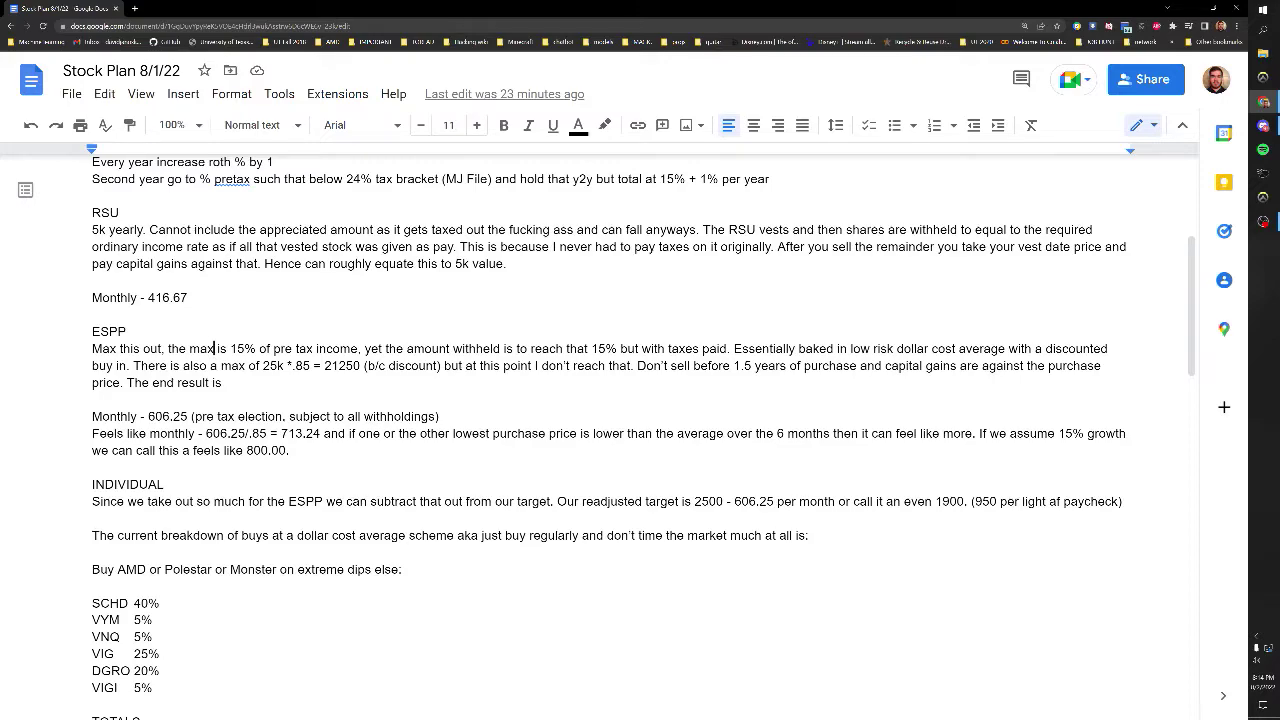
{"action": "left_click_drag", "start_coordinate": [230, 349], "coordinate": [256, 349]}
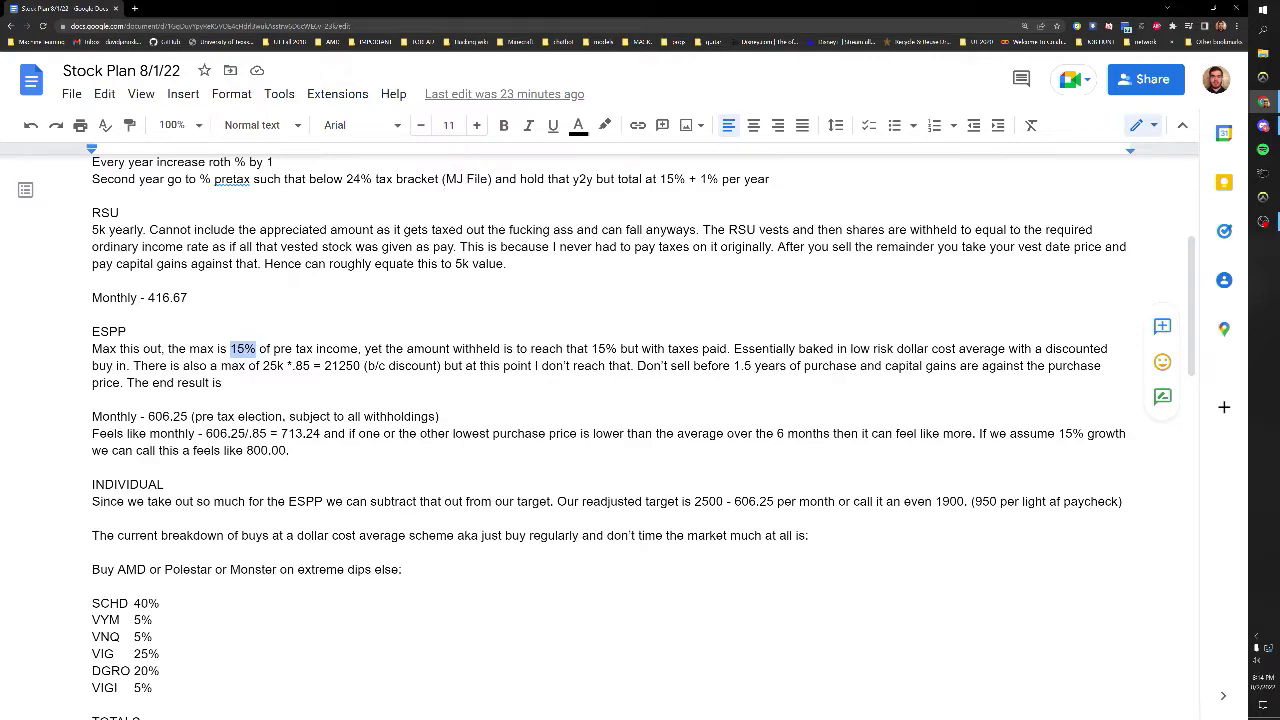
{"action": "left_click", "coordinate": [308, 348]}
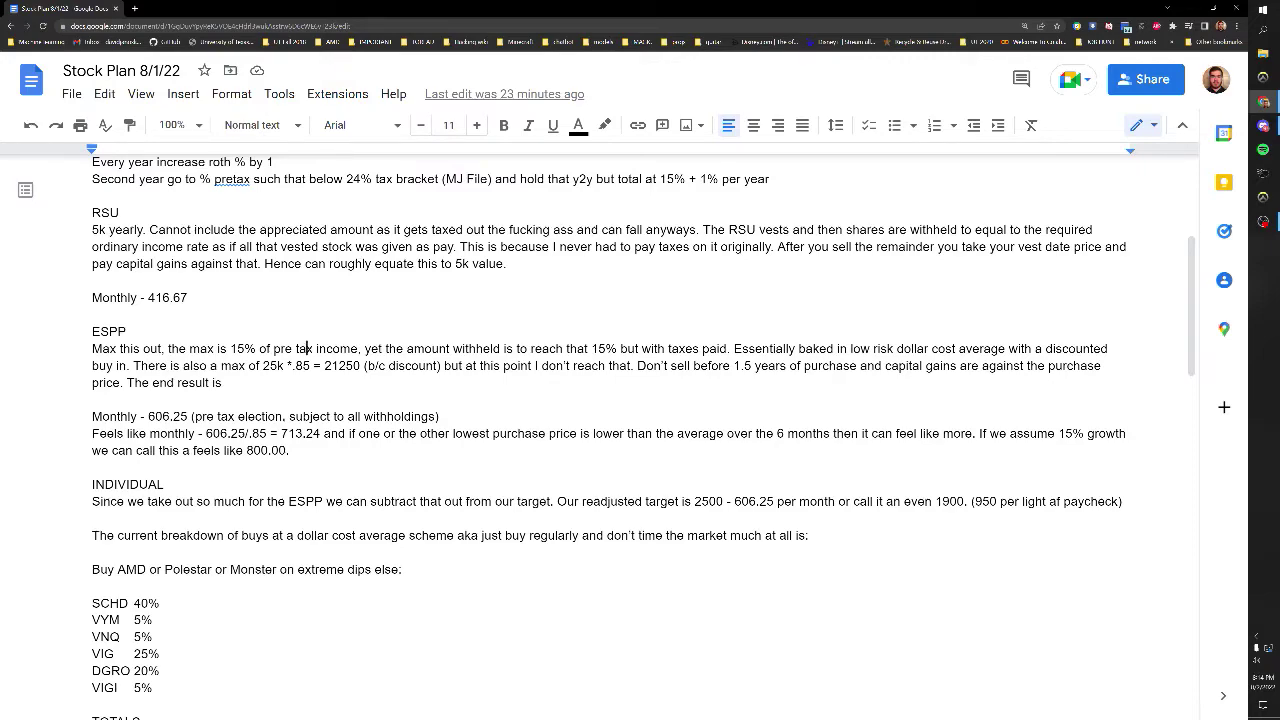
{"action": "left_click_drag", "start_coordinate": [273, 349], "coordinate": [357, 349]}
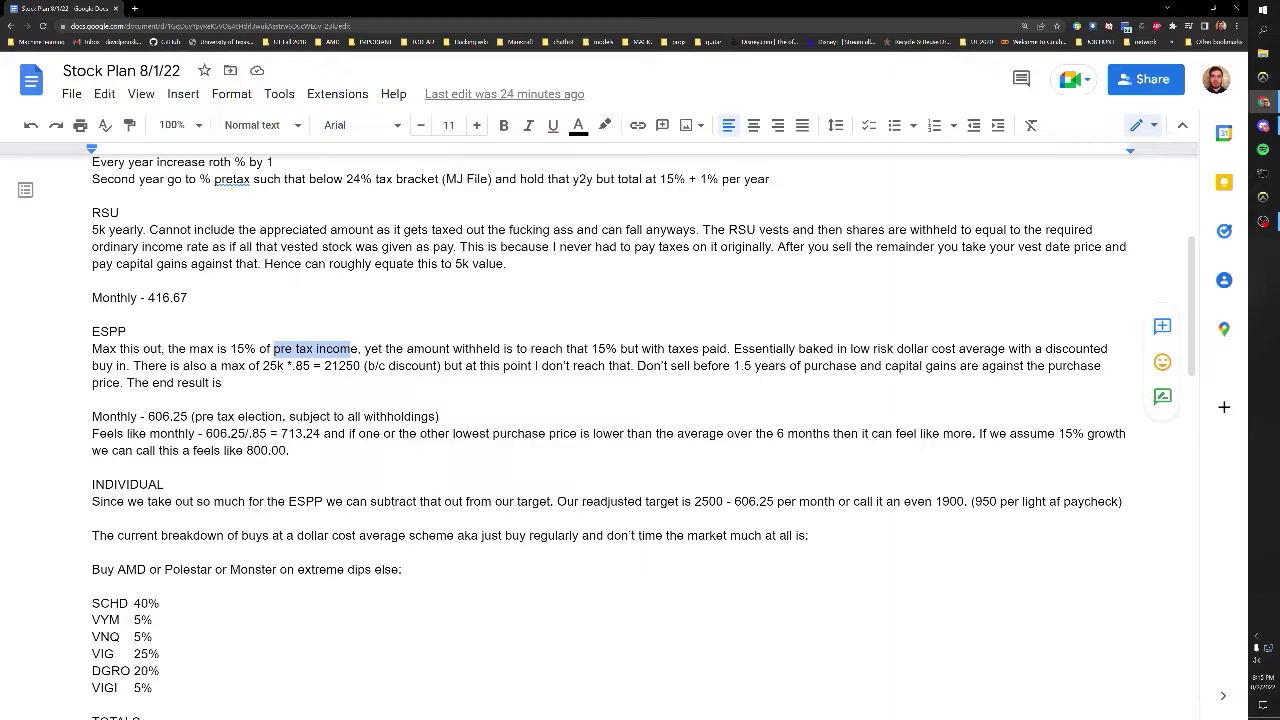
Read the rest of the ESPP paragraph, highlighting the 25k maximum and the discounted cap it works out to
{"action": "left_click", "coordinate": [605, 348]}
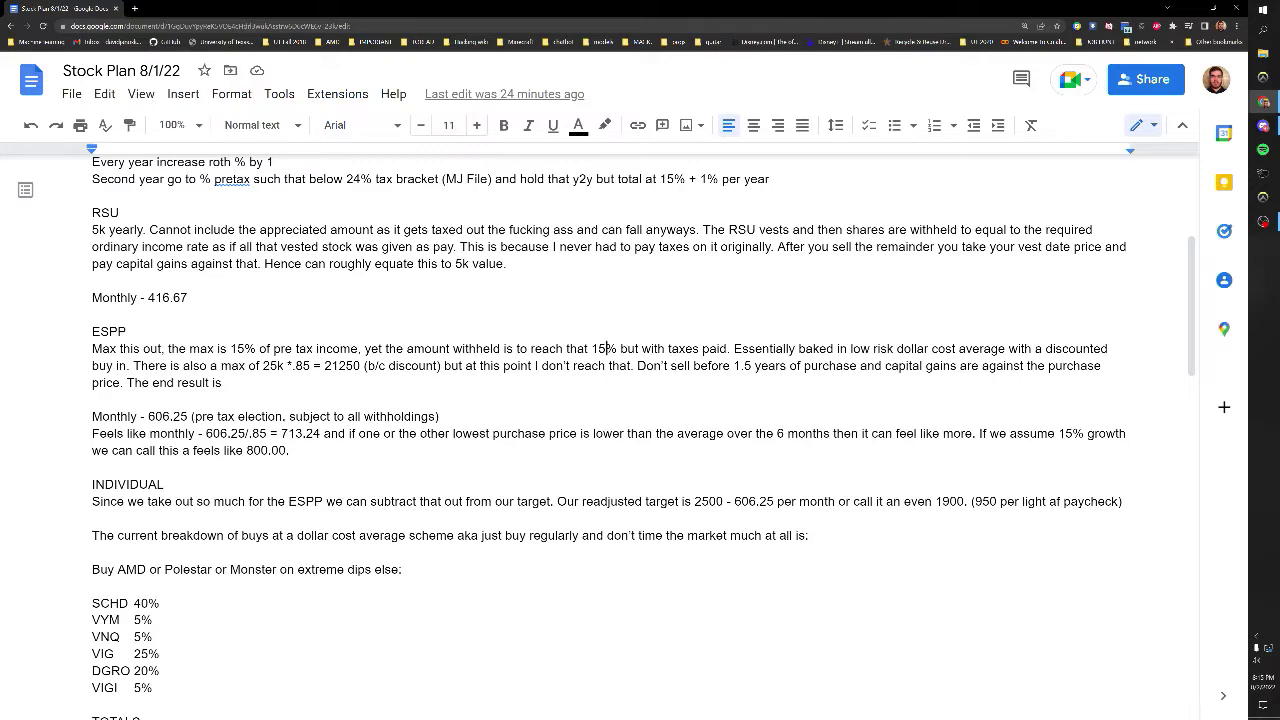
{"action": "left_click_drag", "start_coordinate": [734, 348], "coordinate": [750, 349]}
{"action": "left_click", "coordinate": [836, 348]}
{"action": "left_click_drag", "start_coordinate": [836, 348], "coordinate": [805, 366]}
{"action": "left_click", "coordinate": [836, 348]}
{"action": "left_click_drag", "start_coordinate": [263, 366], "coordinate": [284, 366]}
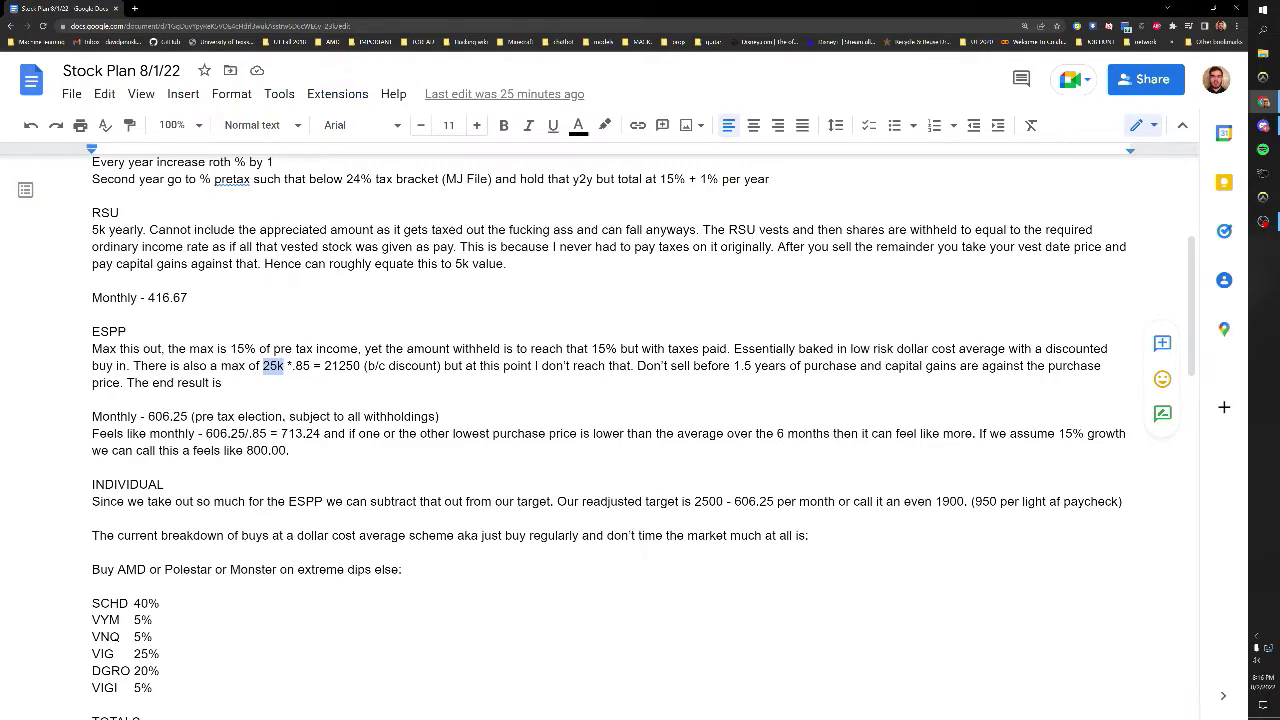
{"action": "left_click_drag", "start_coordinate": [292, 366], "coordinate": [360, 366]}
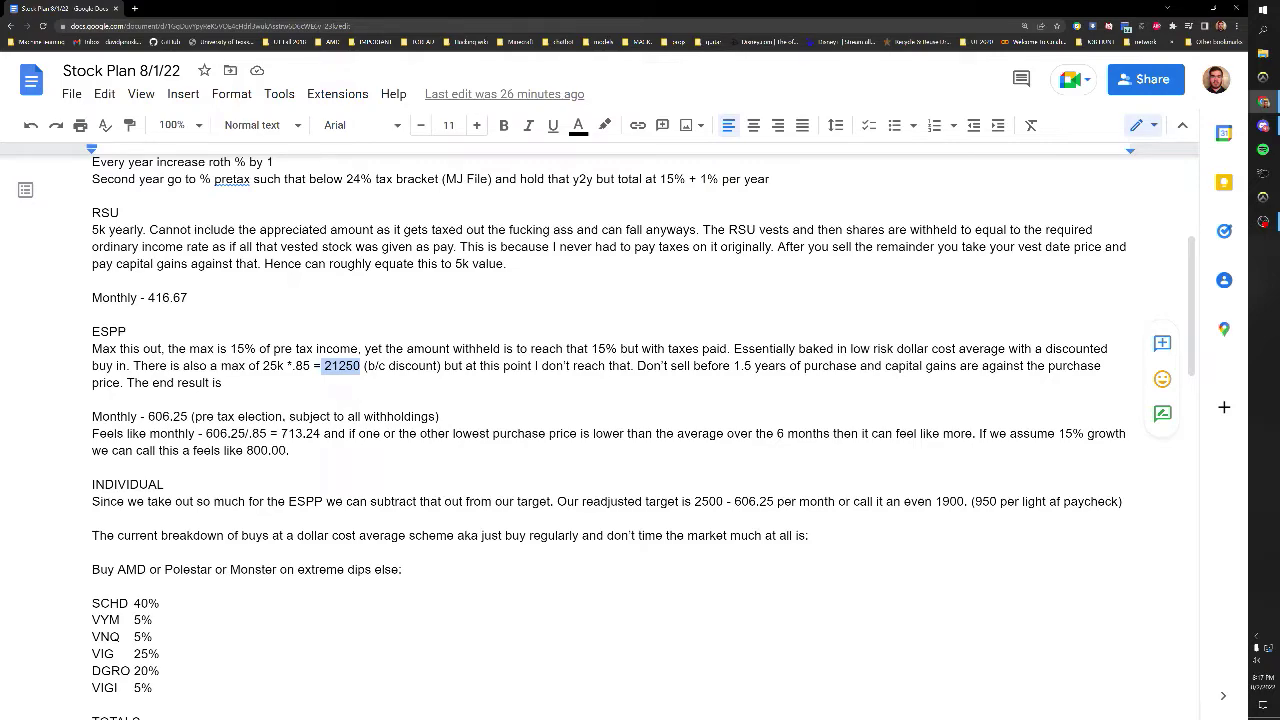
Examine the ESPP monthly lines, highlighting the pre-tax election amount, the .85 divisor and the resulting feels-like amount
{"action": "left_click_drag", "start_coordinate": [148, 416], "coordinate": [180, 416]}
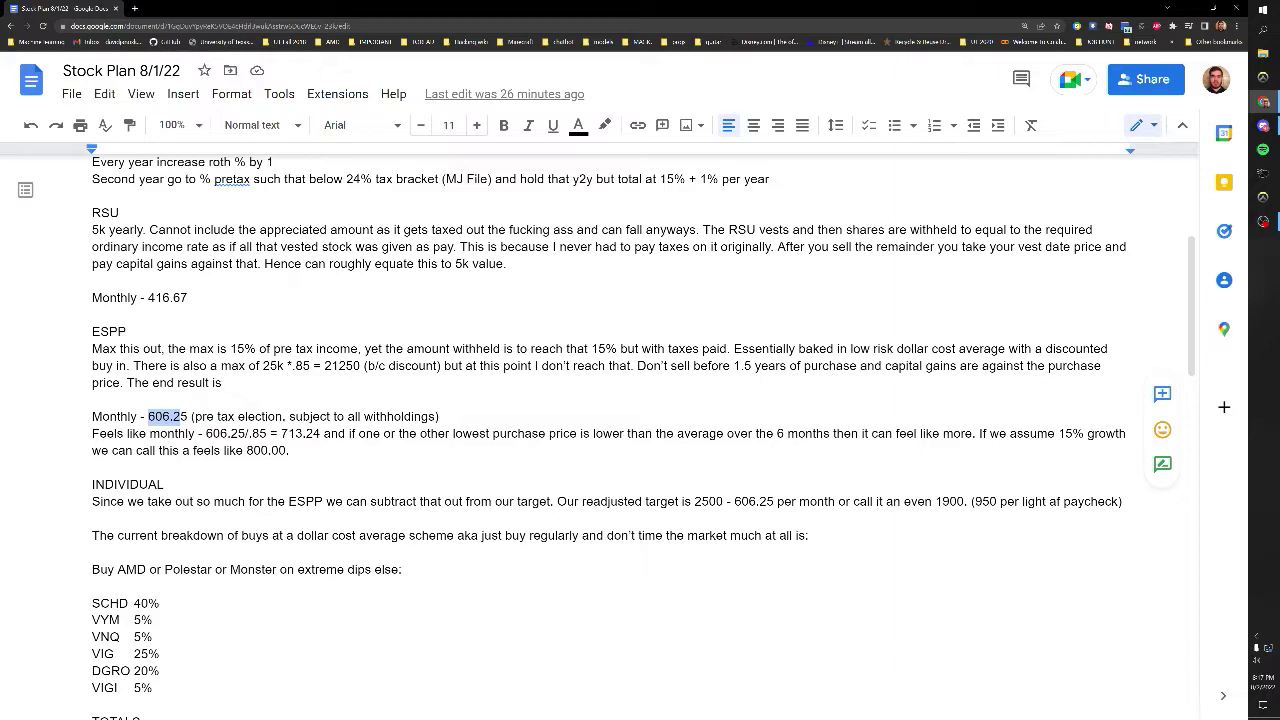
{"action": "left_click", "coordinate": [180, 416]}
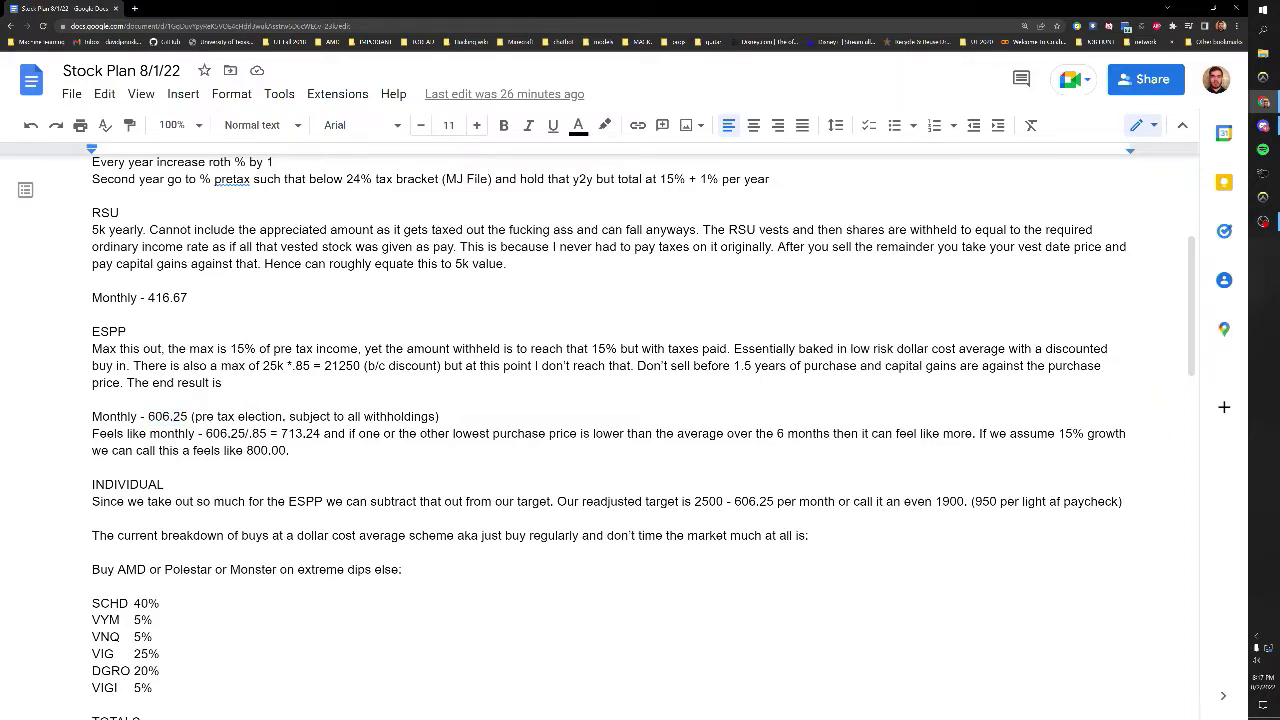
{"action": "left_click_drag", "start_coordinate": [268, 433], "coordinate": [248, 433]}
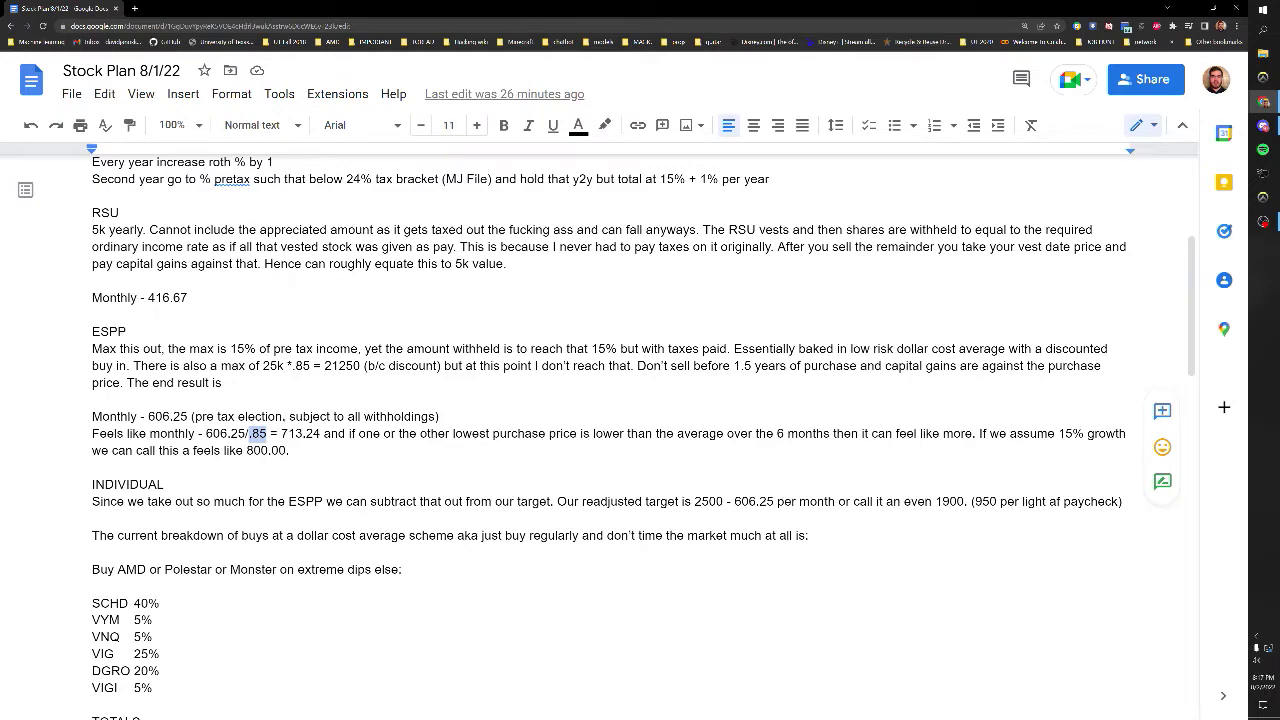
{"action": "left_click_drag", "start_coordinate": [281, 433], "coordinate": [320, 433]}
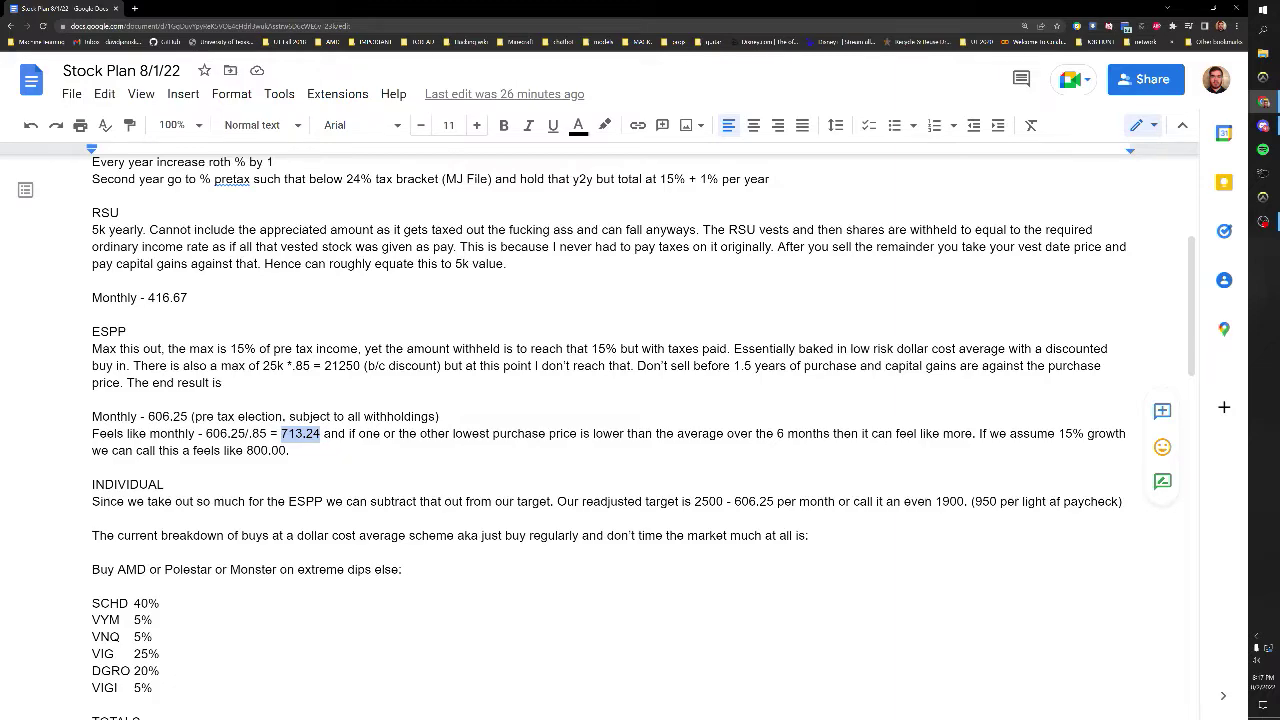
{"action": "left_click", "coordinate": [453, 434]}
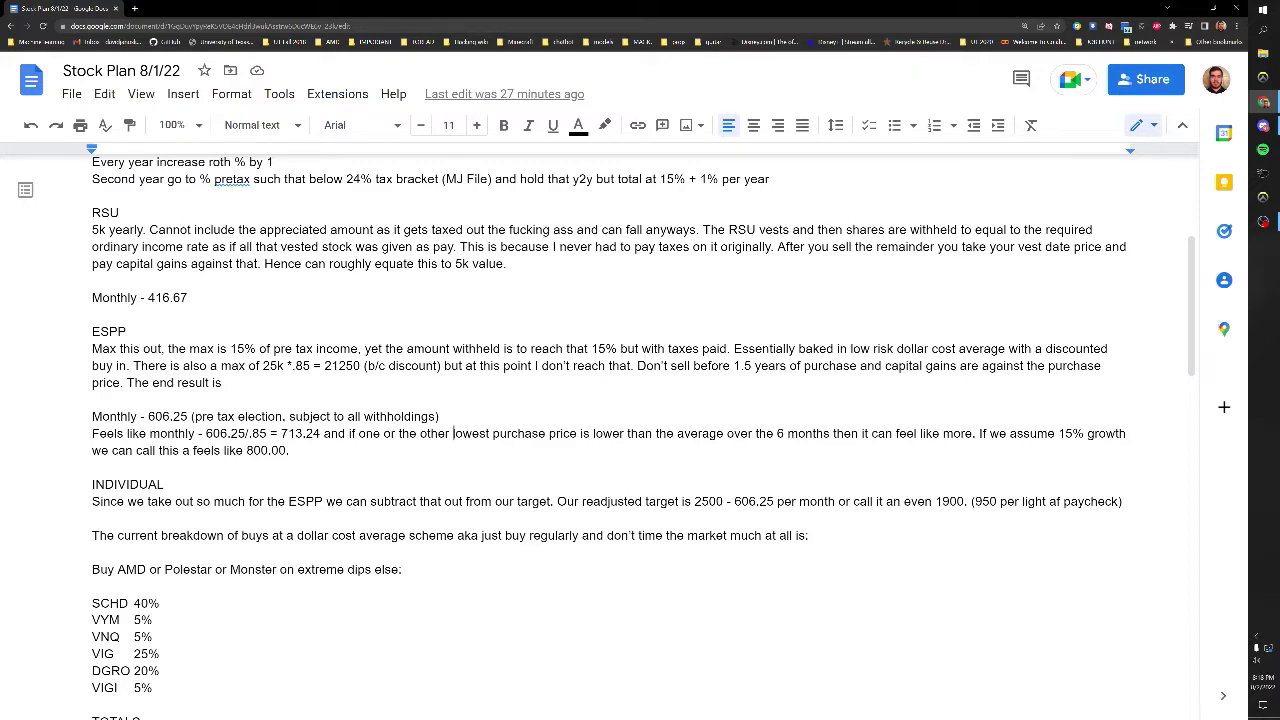
Compare the ESPP feels-like amount under 15% growth with the base monthly contribution, highlighting each figure in turn
{"action": "key", "text": "shift+Left"}
{"action": "key", "text": "shift+Left"}
{"action": "key", "text": "shift+Left"}
{"action": "key", "text": "shift+Left"}
{"action": "key", "text": "shift+Left"}
{"action": "key", "text": "shift+Left"}
{"action": "key", "text": "shift+Left"}
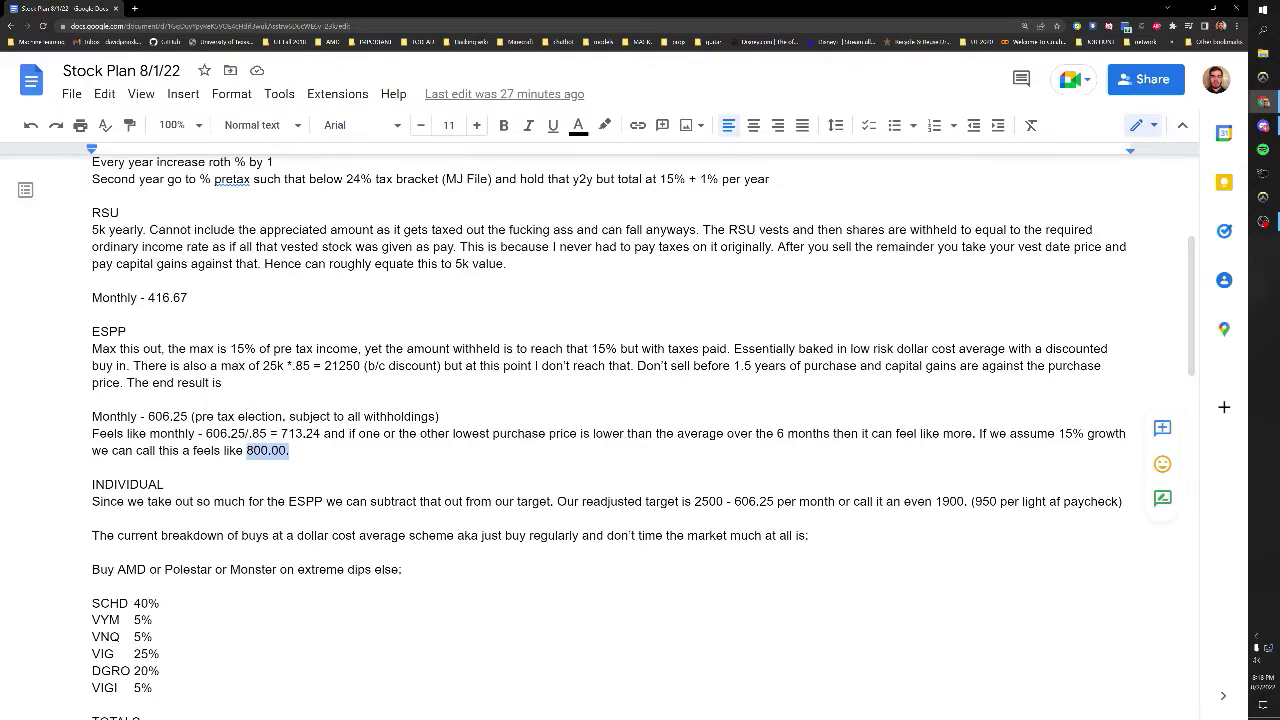
{"action": "key", "text": "Up"}
{"action": "key", "text": "ctrl+Left"}
{"action": "key", "text": "shift+Right"}
{"action": "key", "text": "shift+Right"}
{"action": "key", "text": "shift+Right"}
{"action": "key", "text": "shift+Right"}
{"action": "key", "text": "shift+Right"}
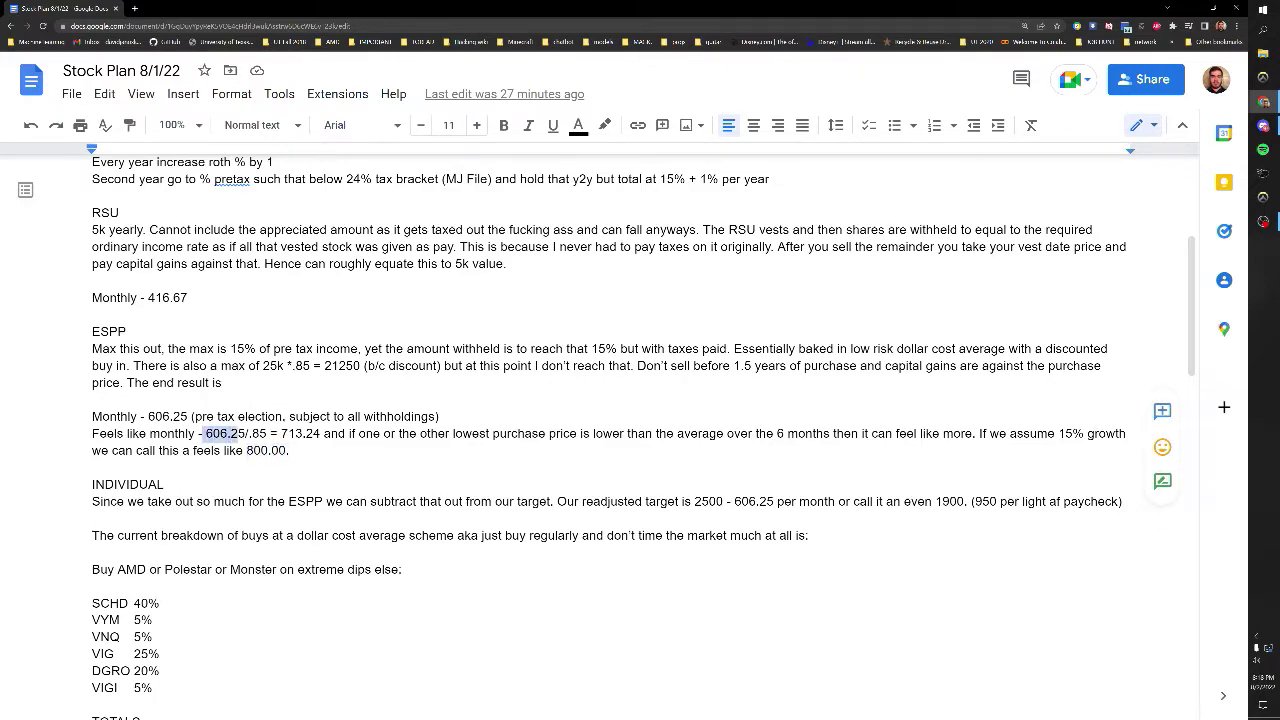
{"action": "key", "text": "shift+Right"}
{"action": "key", "text": "Down"}
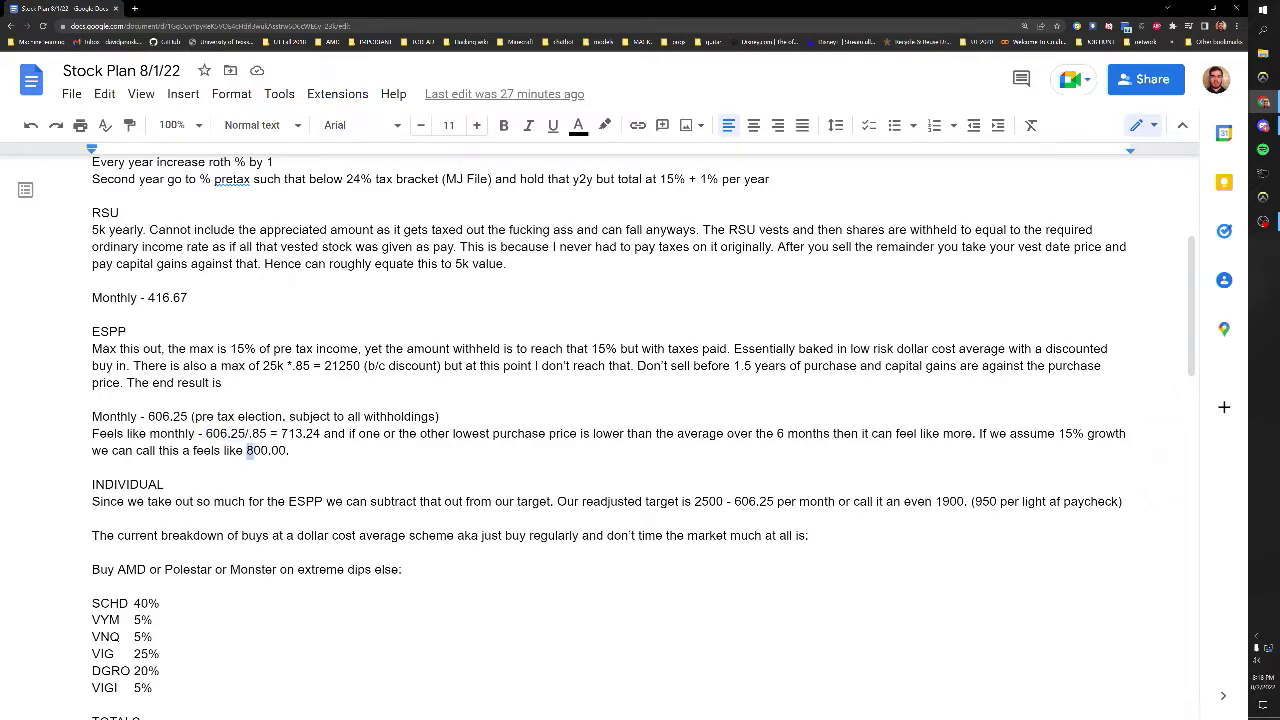
{"action": "key", "text": "shift+Right"}
{"action": "key", "text": "shift+Right"}
{"action": "key", "text": "shift+Right"}
{"action": "key", "text": "shift+Right"}
{"action": "key", "text": "shift+Right"}
{"action": "key", "text": "shift+Right"}
{"action": "key", "text": "shift+Right"}
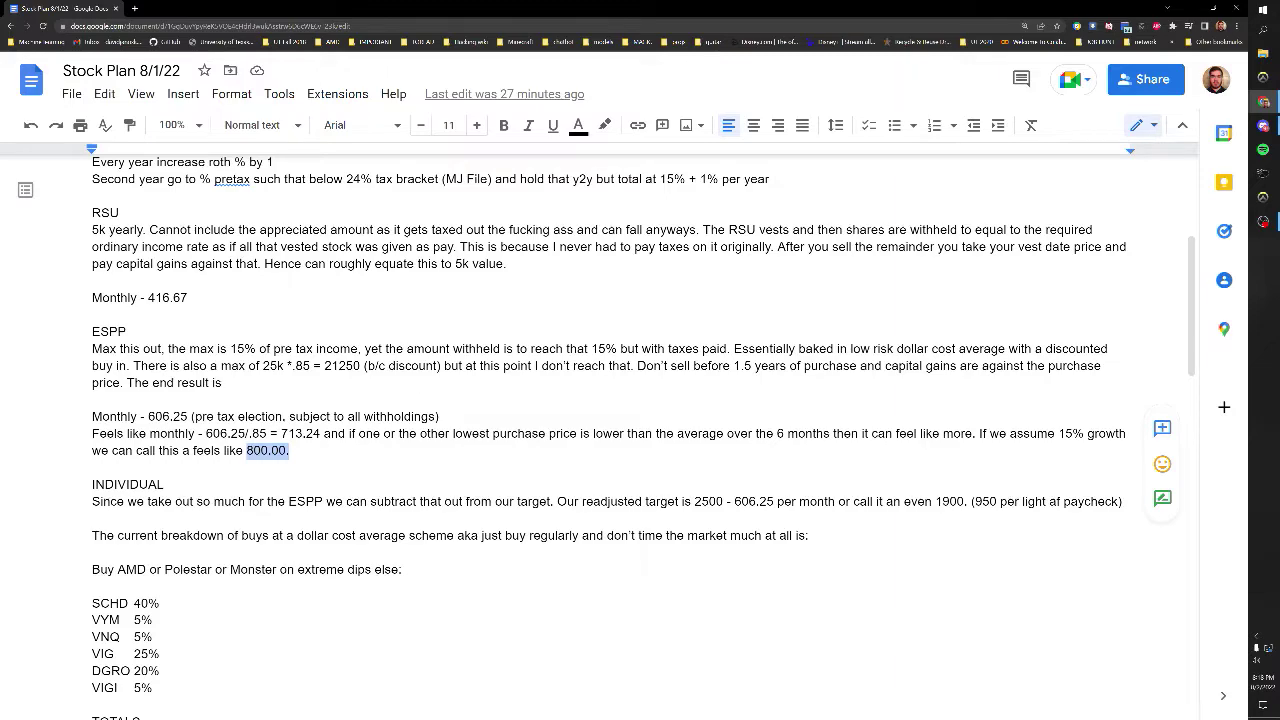
Read the INDIVIDUAL section, highlighting AMD, Polestar and Monster in the line about buying on extreme dips
{"action": "scroll", "coordinate": [640, 430], "scroll_direction": "down", "scroll_amount": 1}
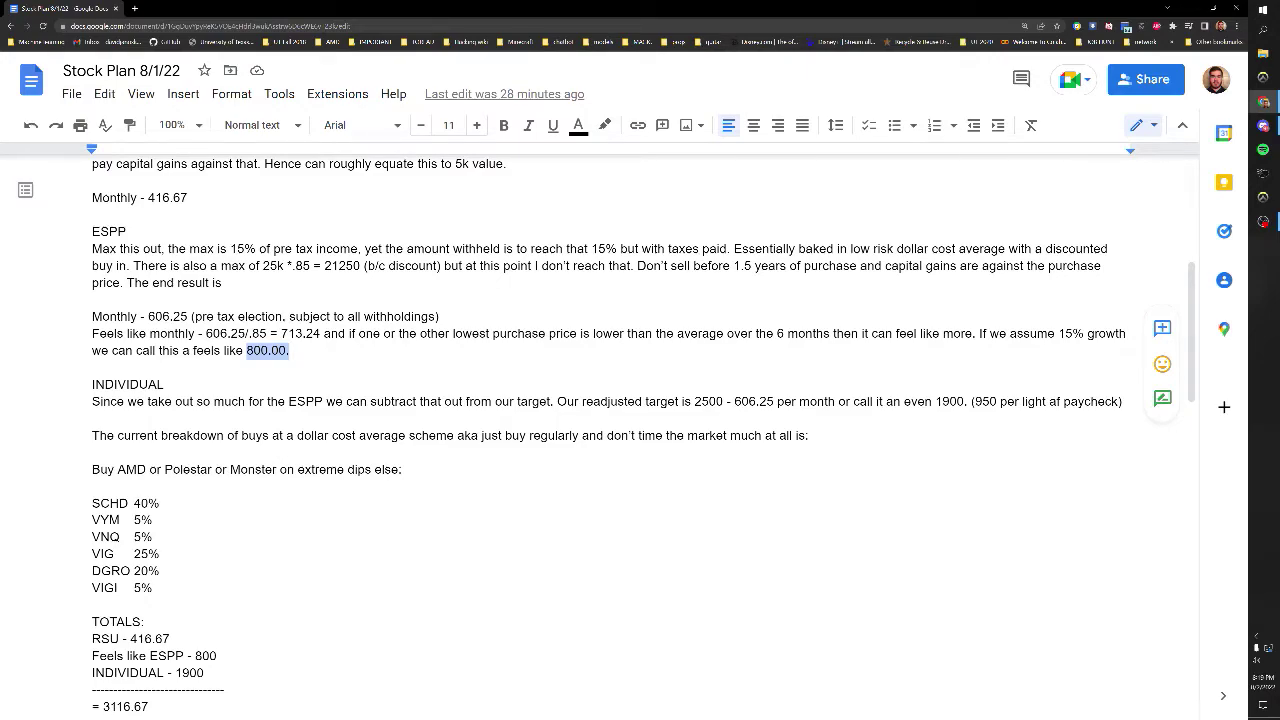
{"action": "scroll", "coordinate": [640, 440], "scroll_direction": "up", "scroll_amount": 2}
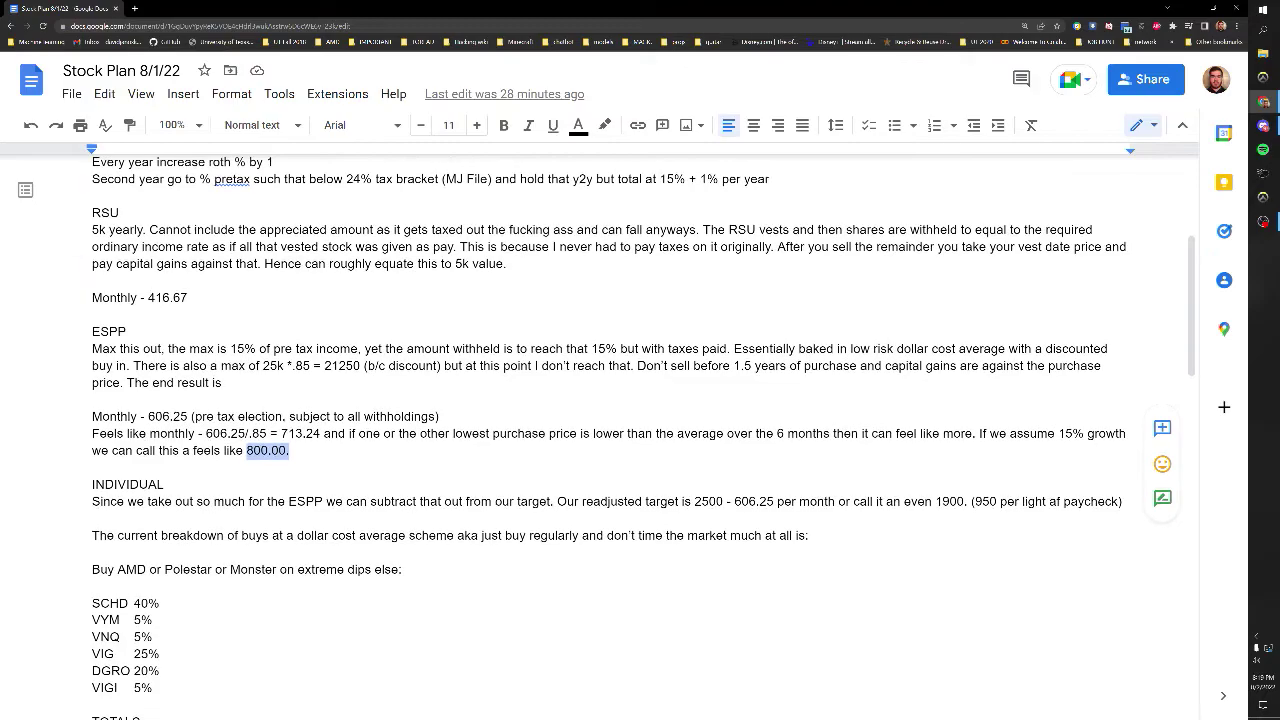
{"action": "scroll", "coordinate": [640, 440], "scroll_direction": "down", "scroll_amount": 1}
{"action": "scroll", "coordinate": [640, 440], "scroll_direction": "down", "scroll_amount": 2}
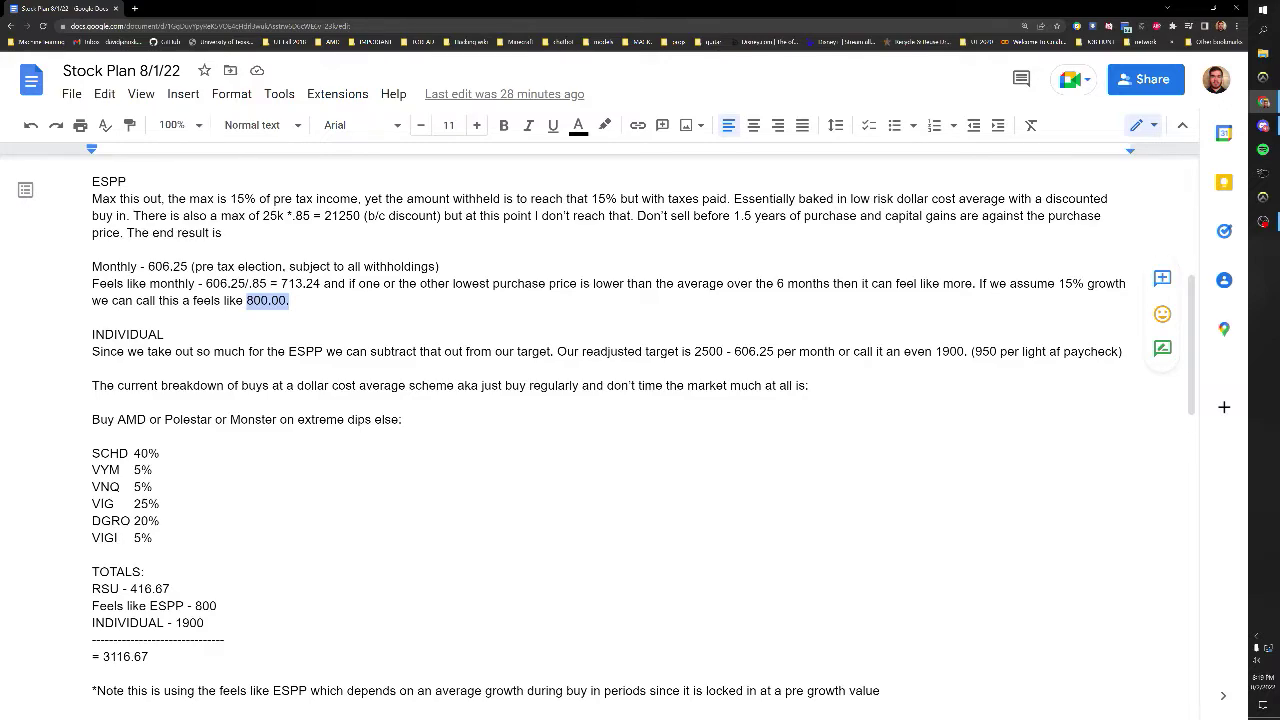
{"action": "scroll", "coordinate": [644, 438], "scroll_direction": "down", "scroll_amount": 1}
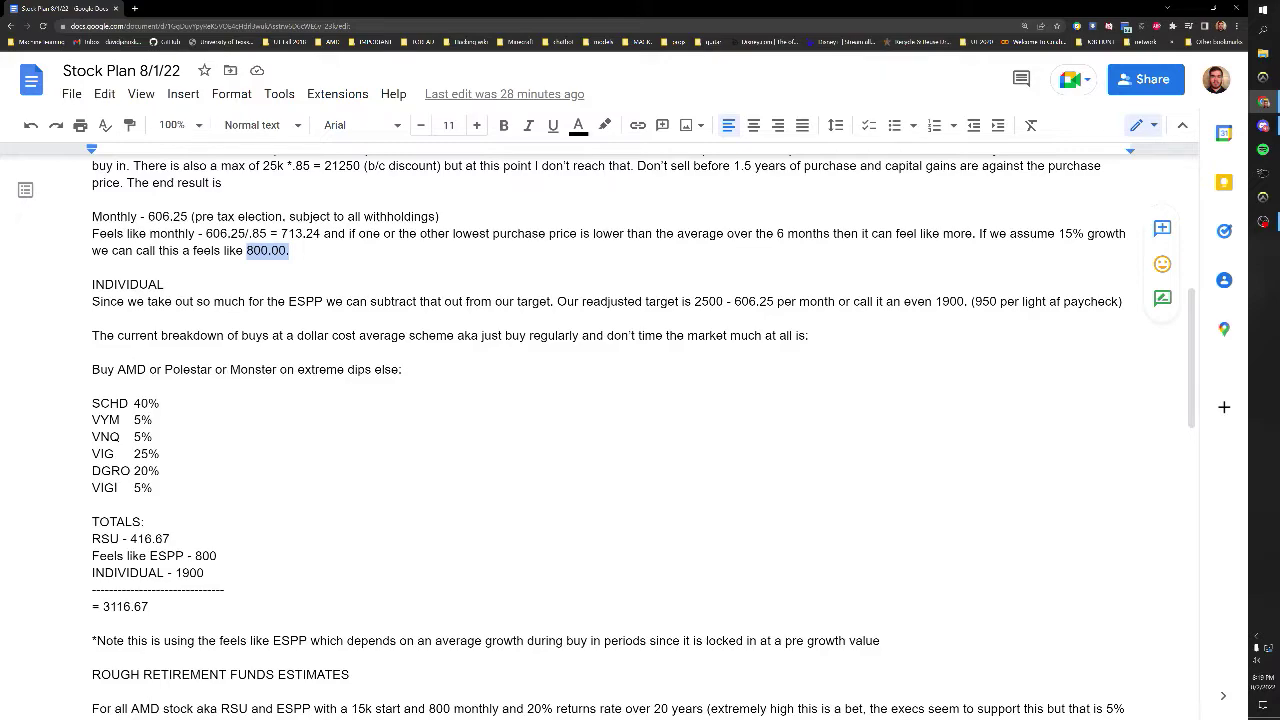
{"action": "left_click_drag", "start_coordinate": [146, 369], "coordinate": [117, 369]}
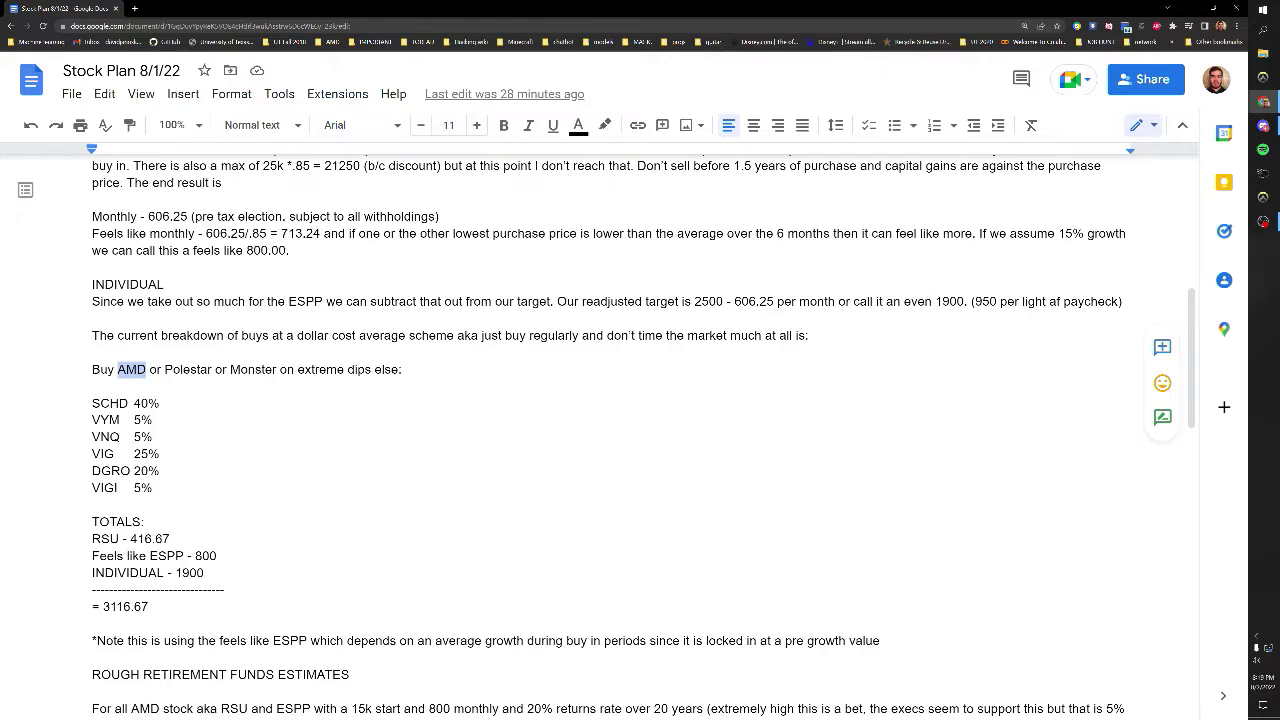
{"action": "double_click", "coordinate": [188, 369]}
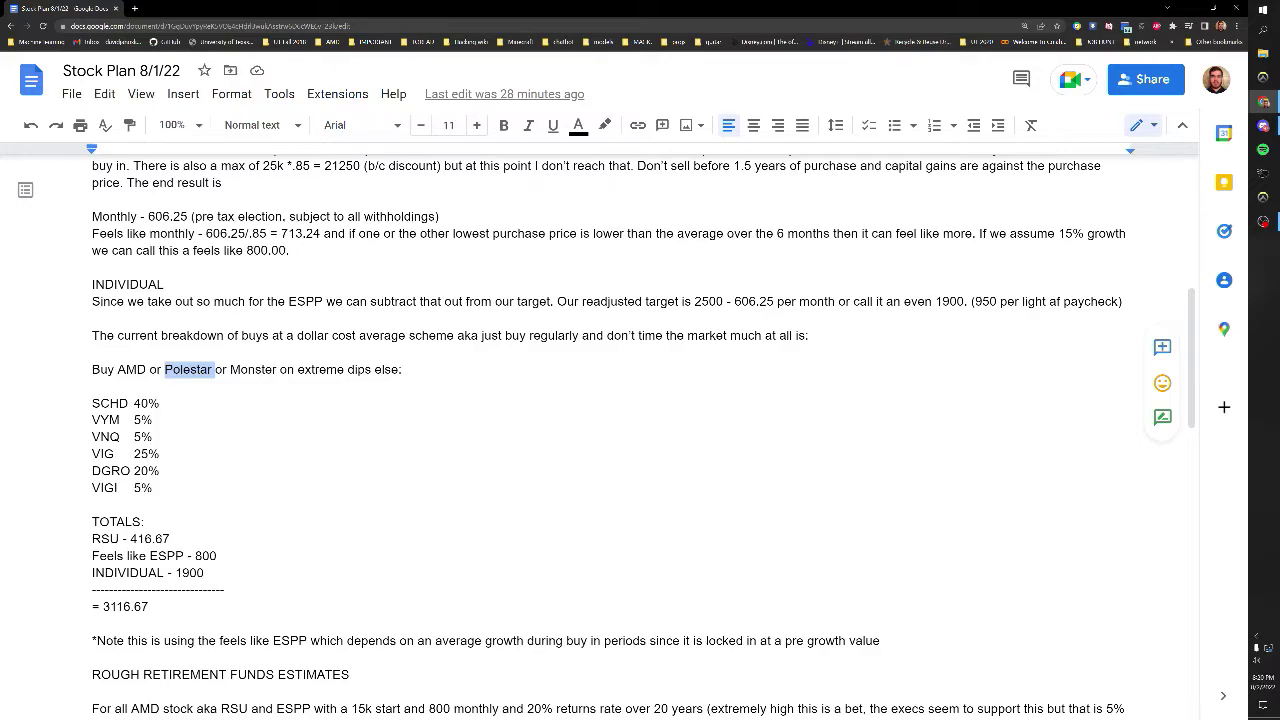
{"action": "double_click", "coordinate": [131, 369]}
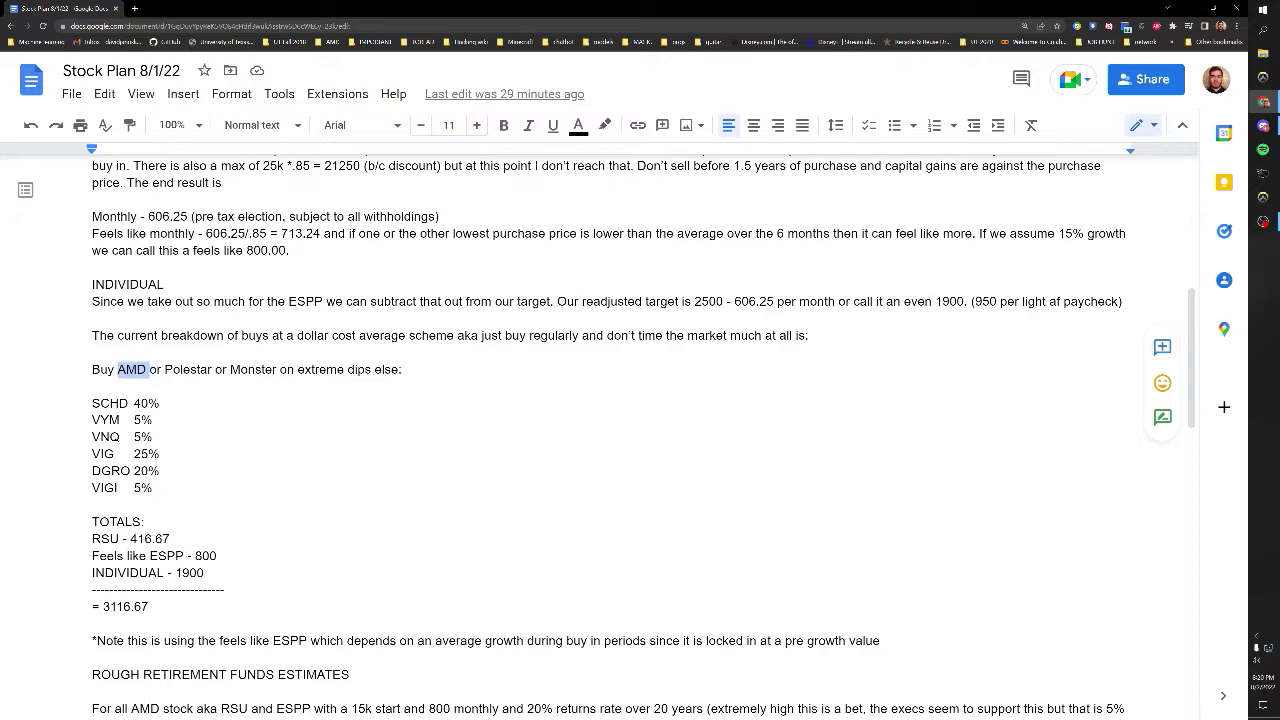
{"action": "left_click", "coordinate": [200, 369]}
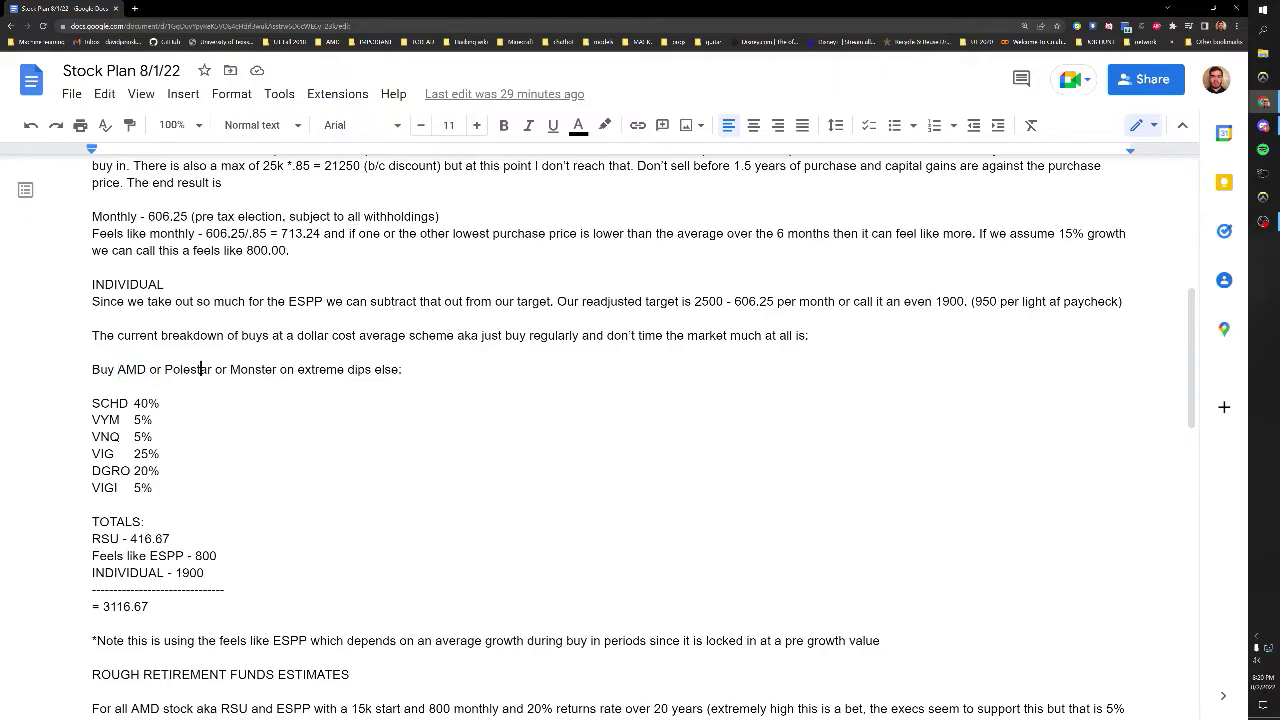
{"action": "double_click", "coordinate": [200, 369]}
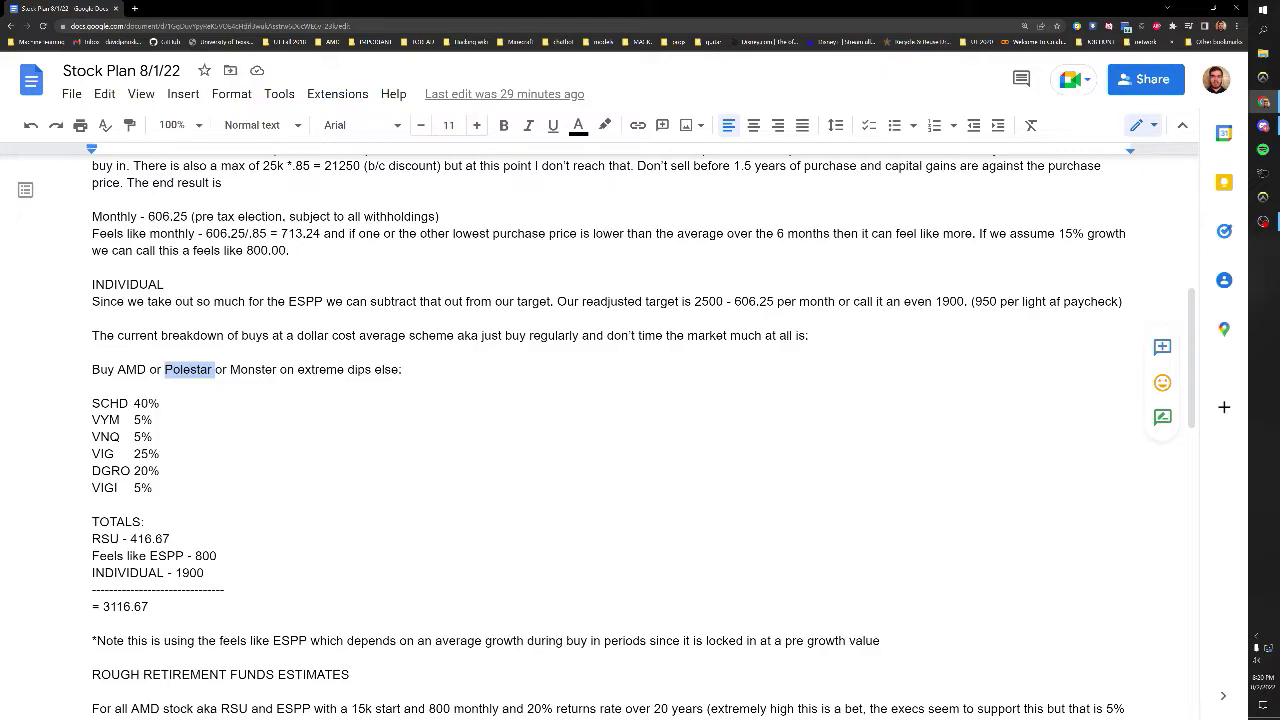
{"action": "left_click", "coordinate": [262, 369]}
{"action": "double_click", "coordinate": [262, 369]}
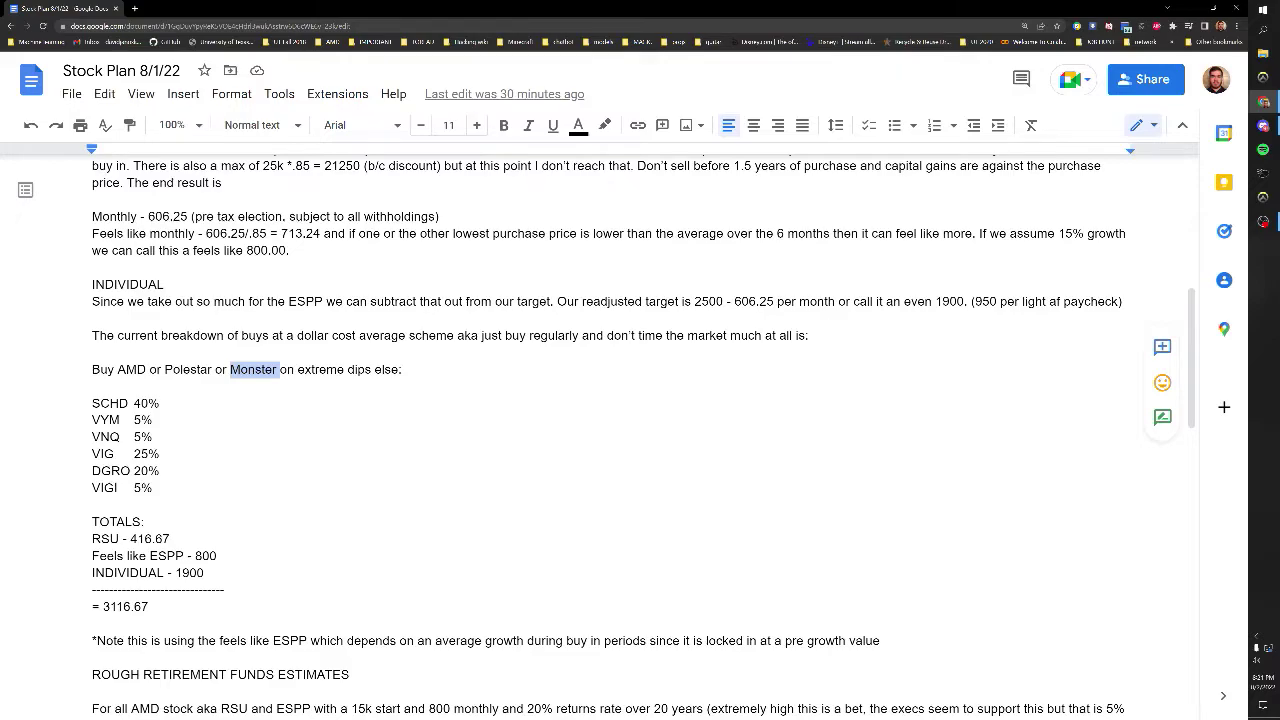
Review the fund allocation list, highlighting the whole list, the SCHD ticker, the VIG row and the DGRO ticker
{"action": "scroll", "coordinate": [634, 436], "scroll_direction": "down", "scroll_amount": 1}
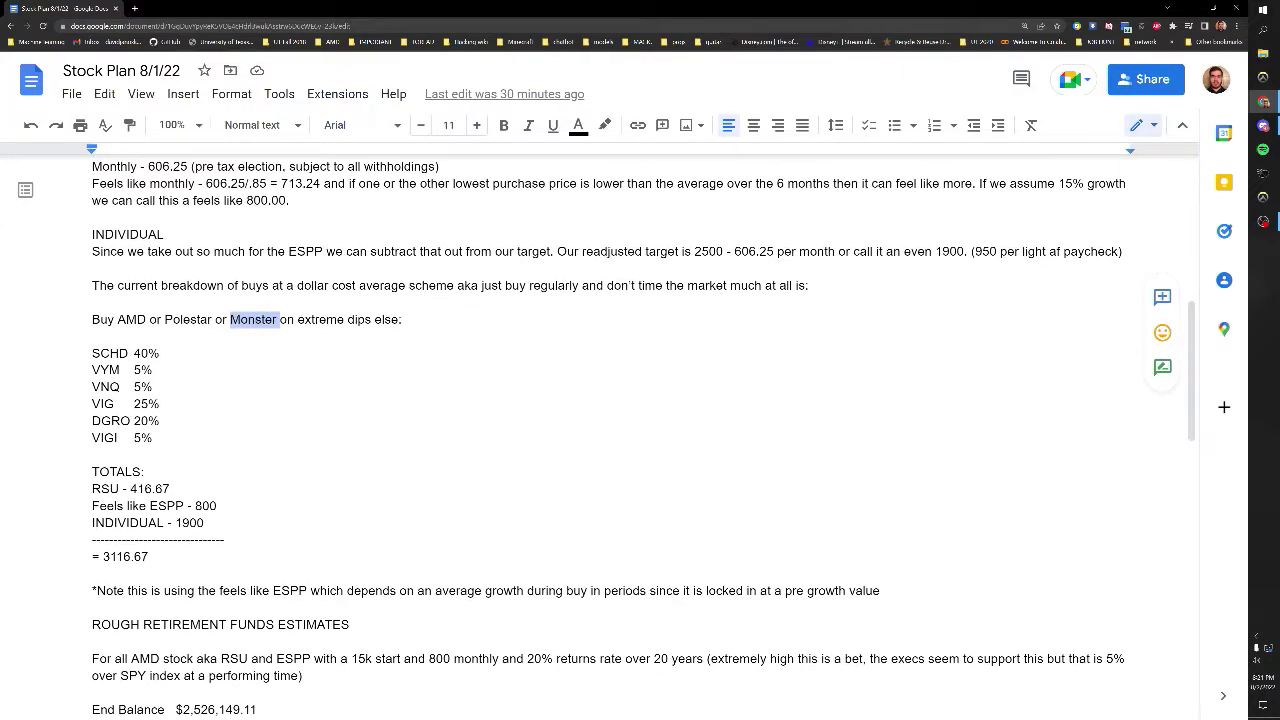
{"action": "left_click_drag", "start_coordinate": [92, 353], "coordinate": [159, 438]}
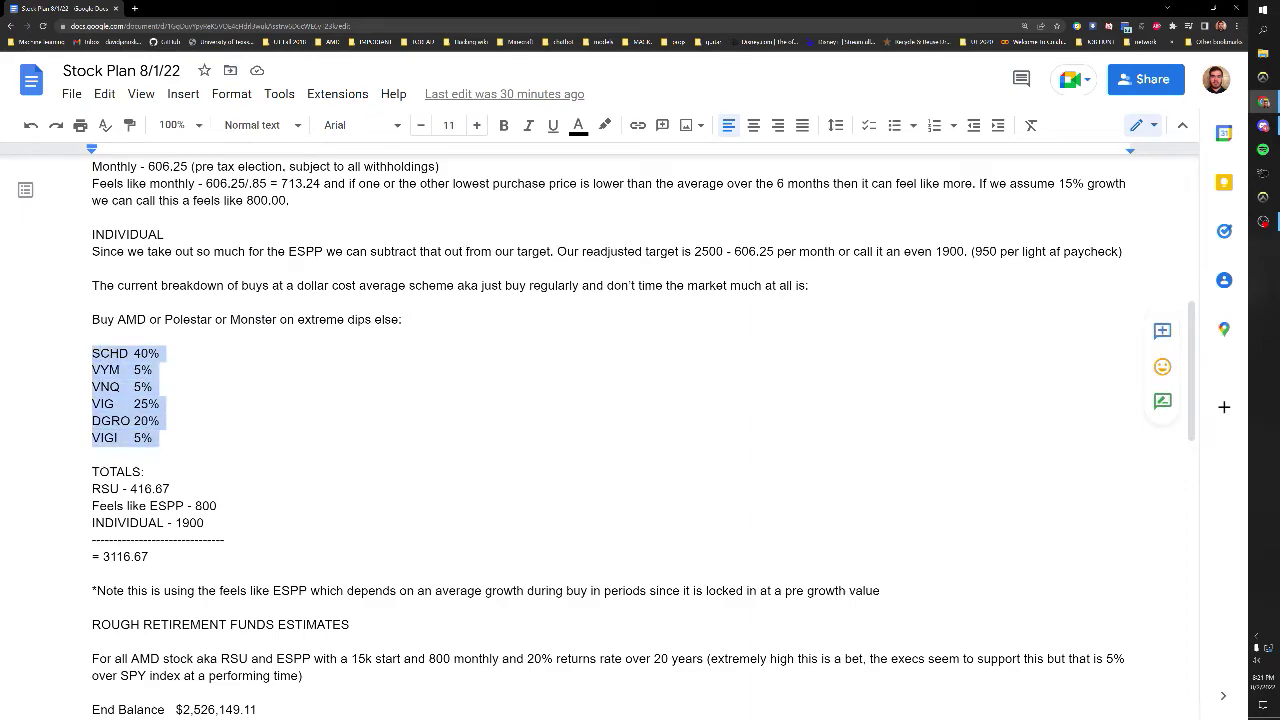
{"action": "double_click", "coordinate": [110, 353]}
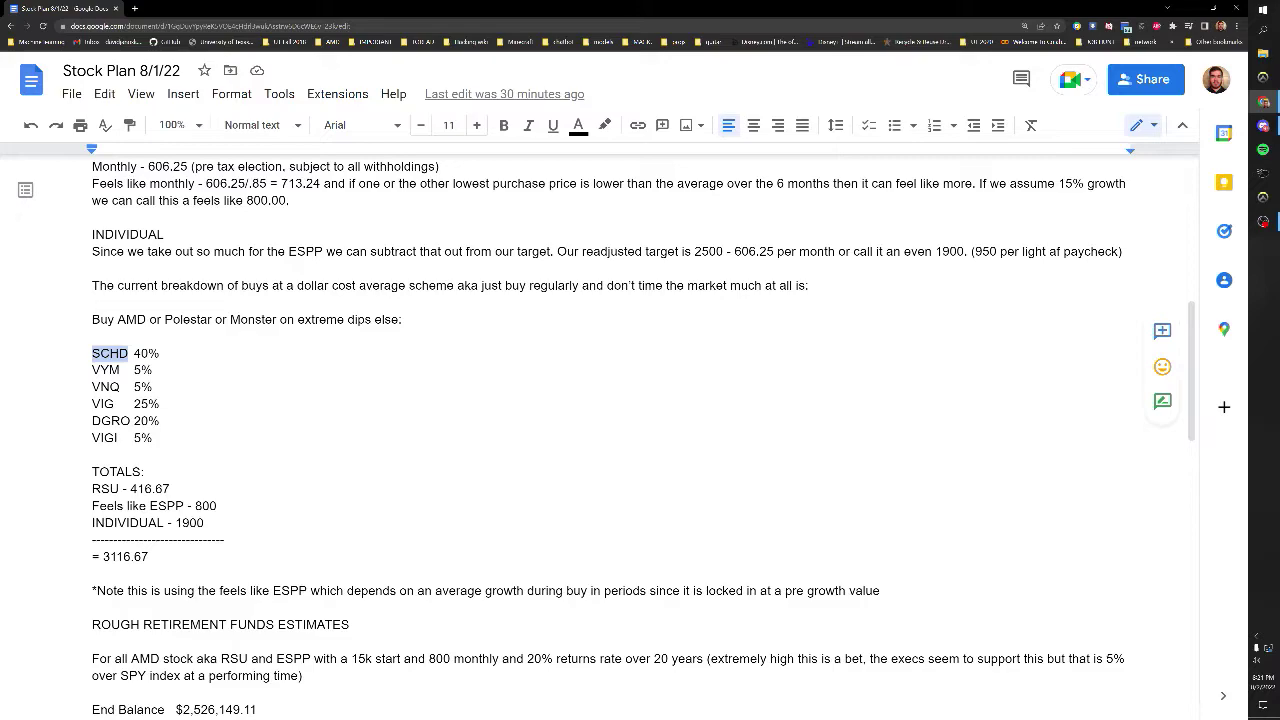
{"action": "left_click", "coordinate": [148, 353]}
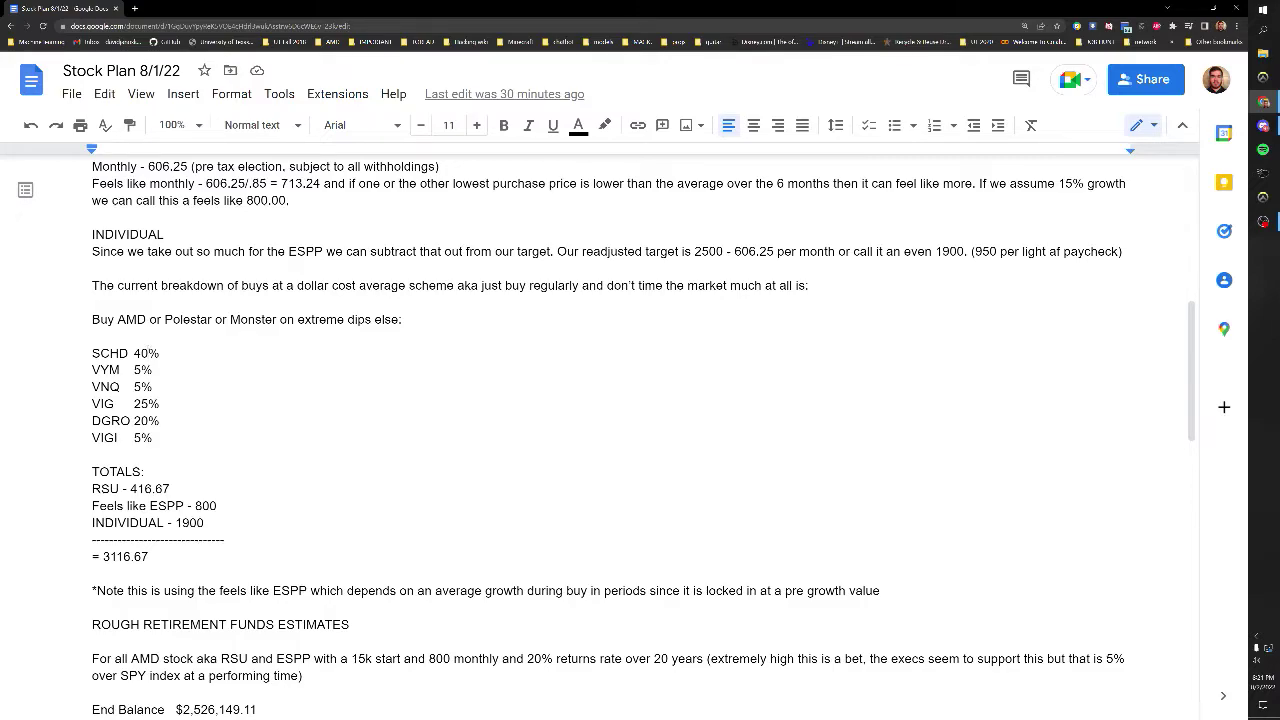
{"action": "left_click_drag", "start_coordinate": [160, 404], "coordinate": [92, 404]}
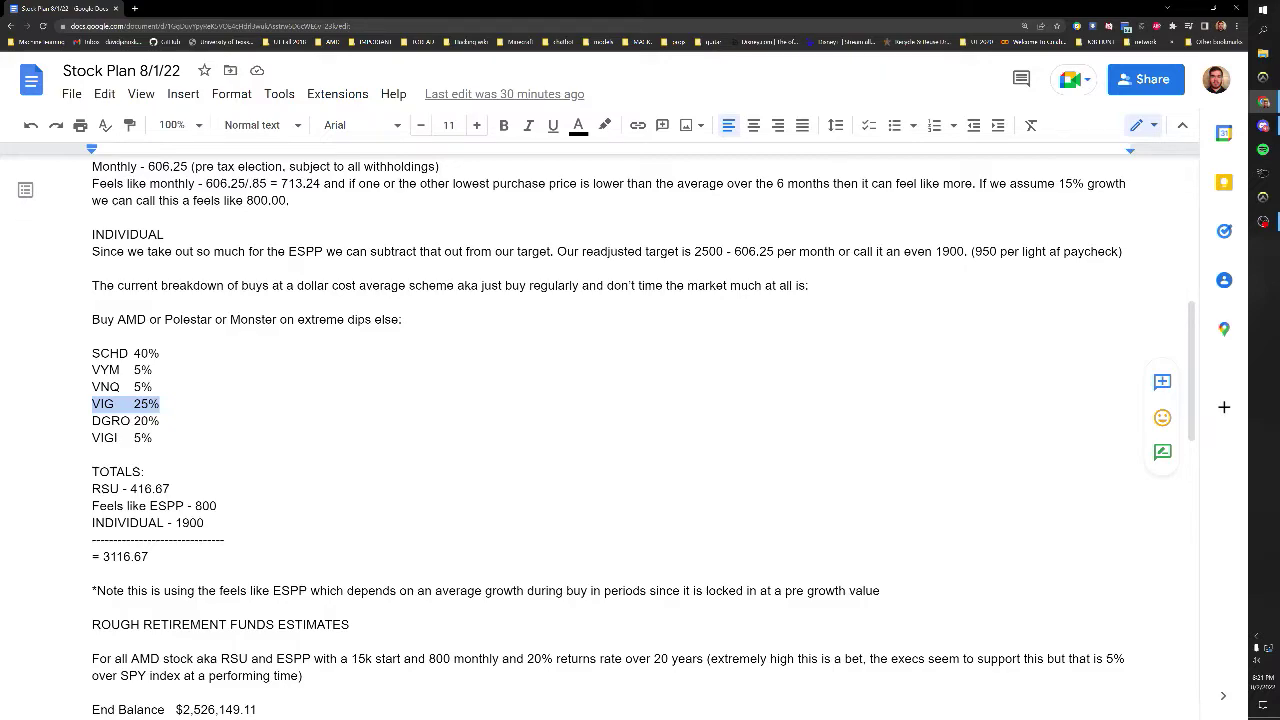
{"action": "left_click", "coordinate": [141, 420]}
{"action": "double_click", "coordinate": [111, 420]}
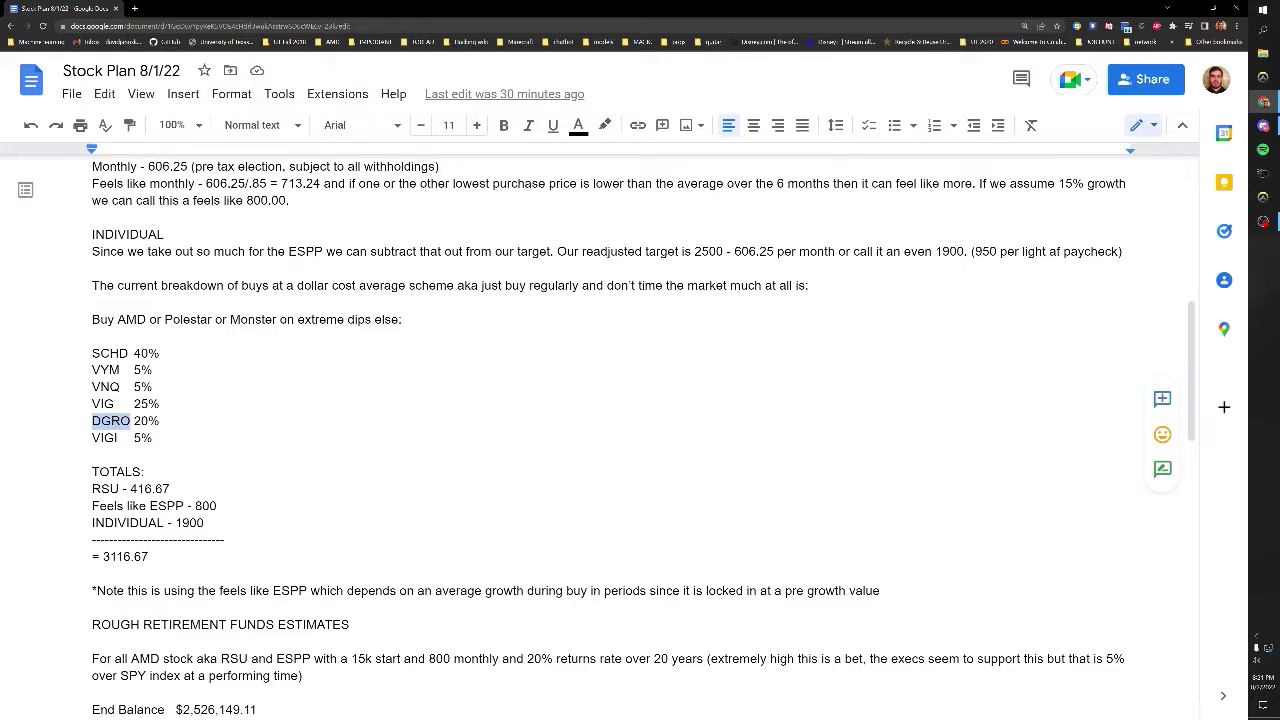
{"action": "left_click", "coordinate": [160, 420]}
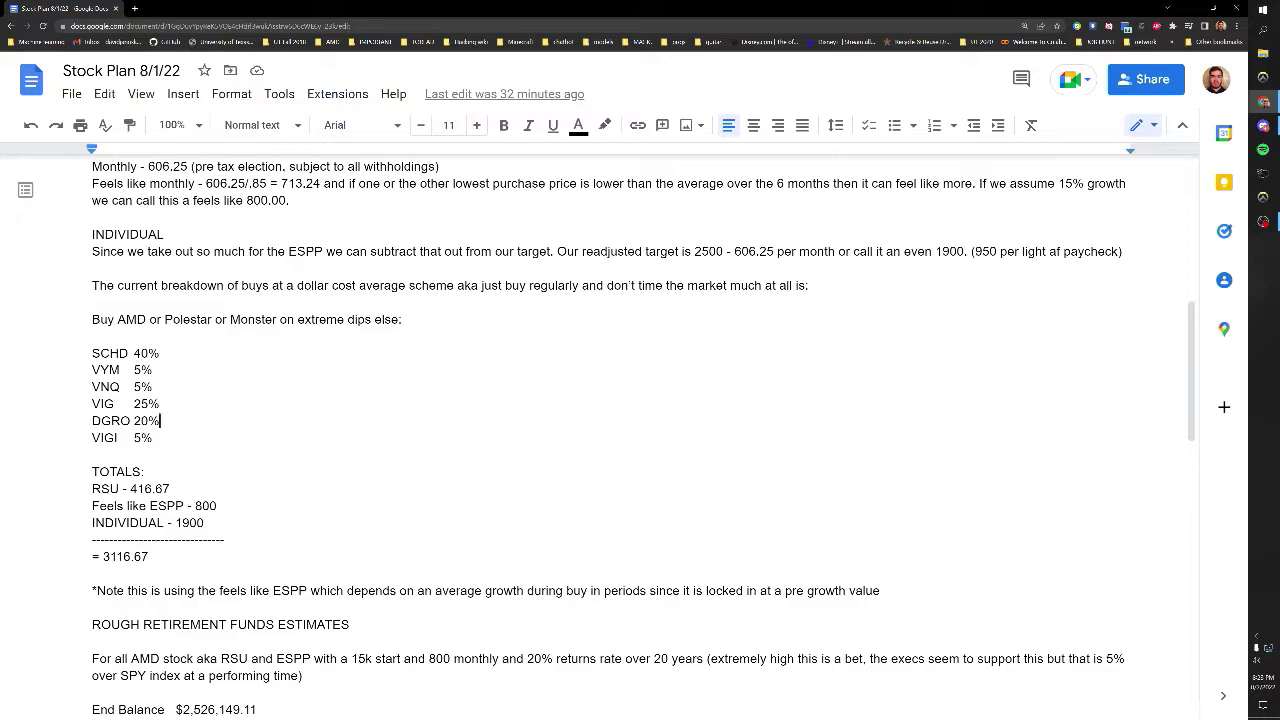
Review the TOTALS section, highlighting the overall sum and the RSU amount
{"action": "scroll", "coordinate": [644, 440], "scroll_direction": "down", "scroll_amount": 1}
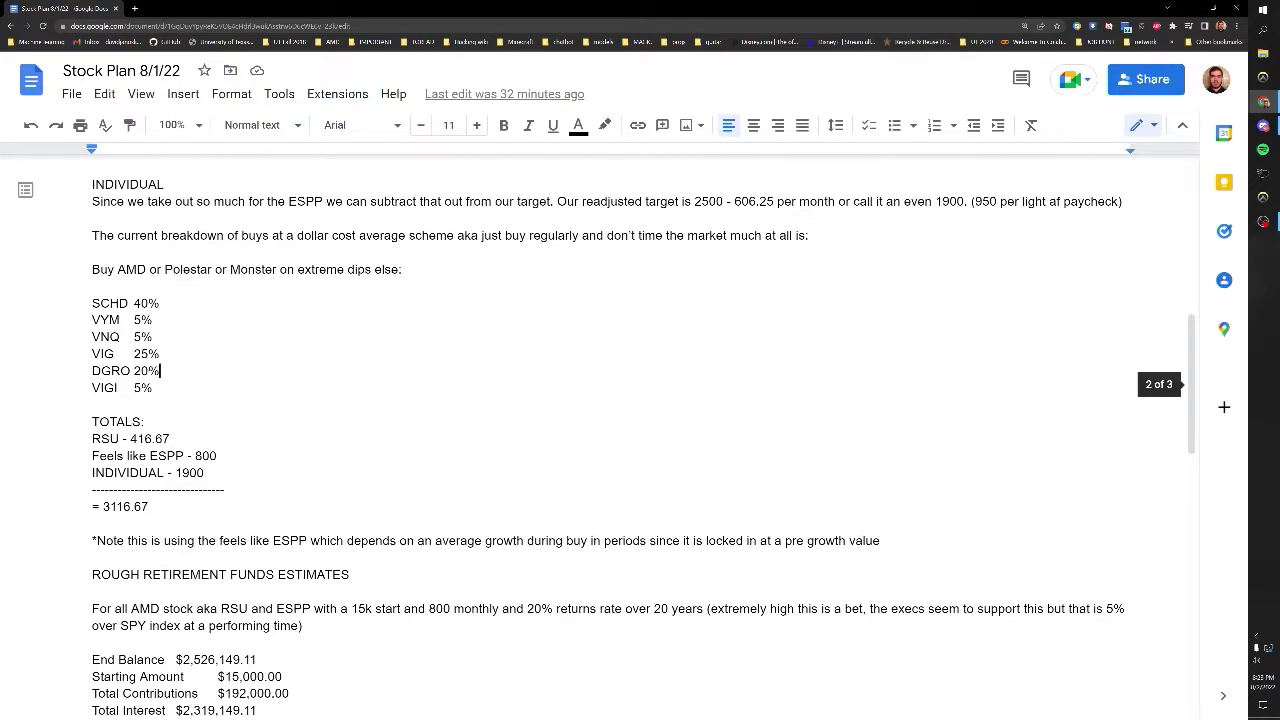
{"action": "scroll", "coordinate": [644, 436], "scroll_direction": "down", "scroll_amount": 3}
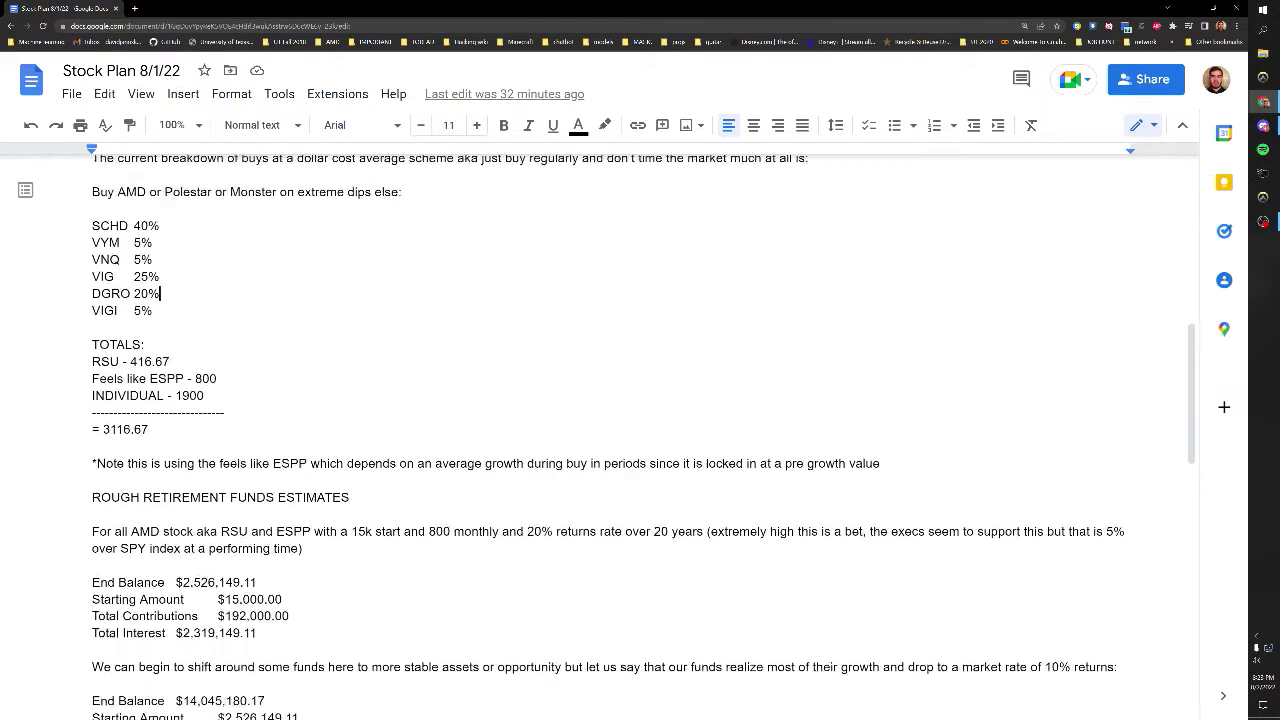
{"action": "left_click_drag", "start_coordinate": [149, 357], "coordinate": [102, 357]}
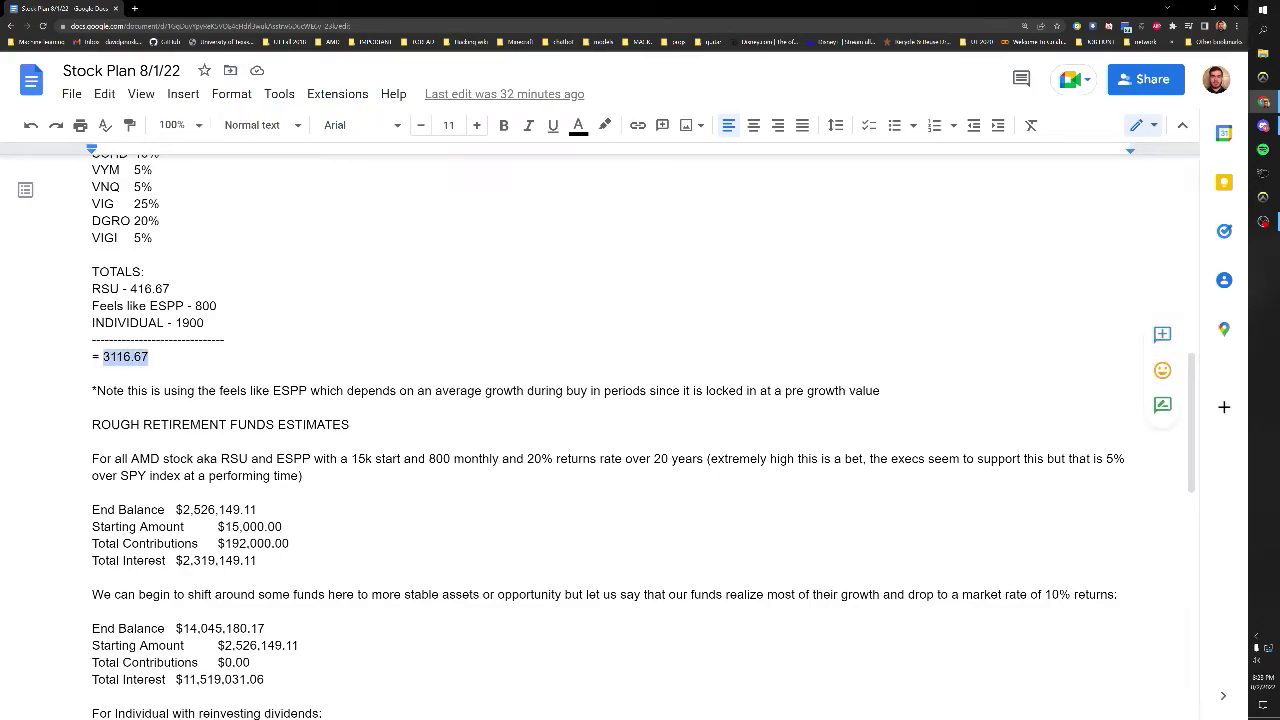
{"action": "left_click_drag", "start_coordinate": [170, 289], "coordinate": [130, 289]}
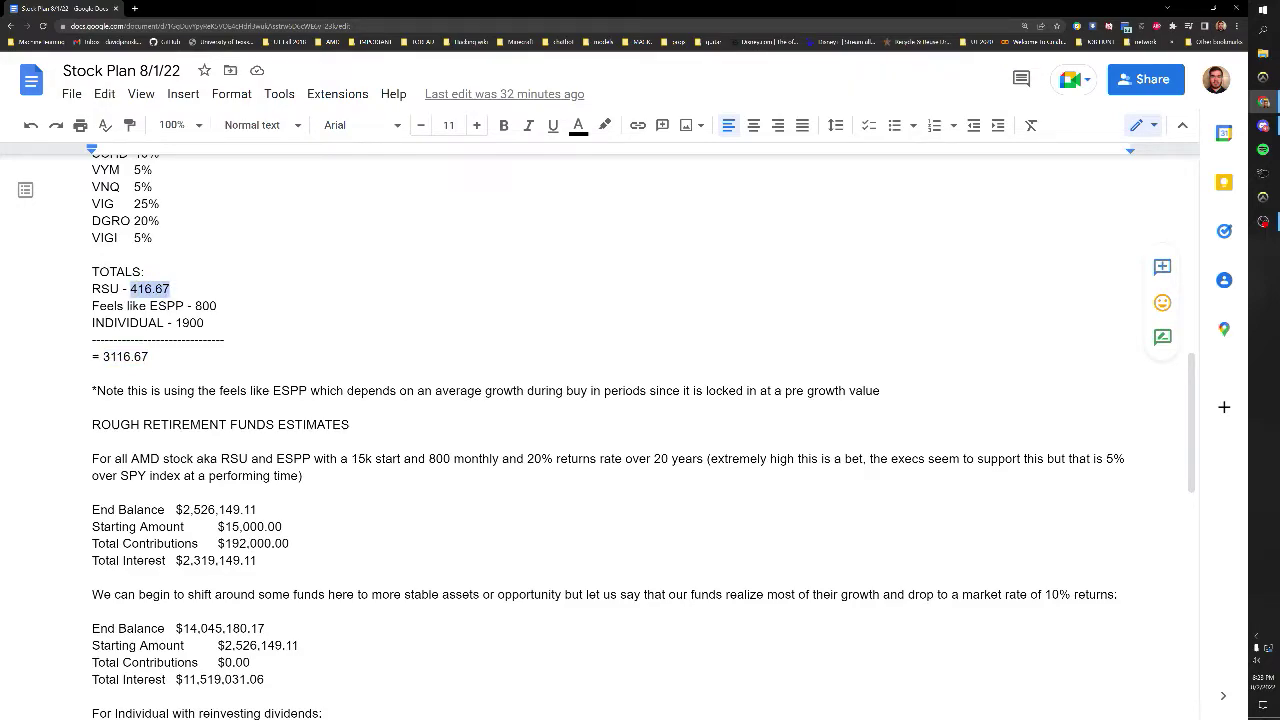
{"action": "left_click", "coordinate": [171, 289]}
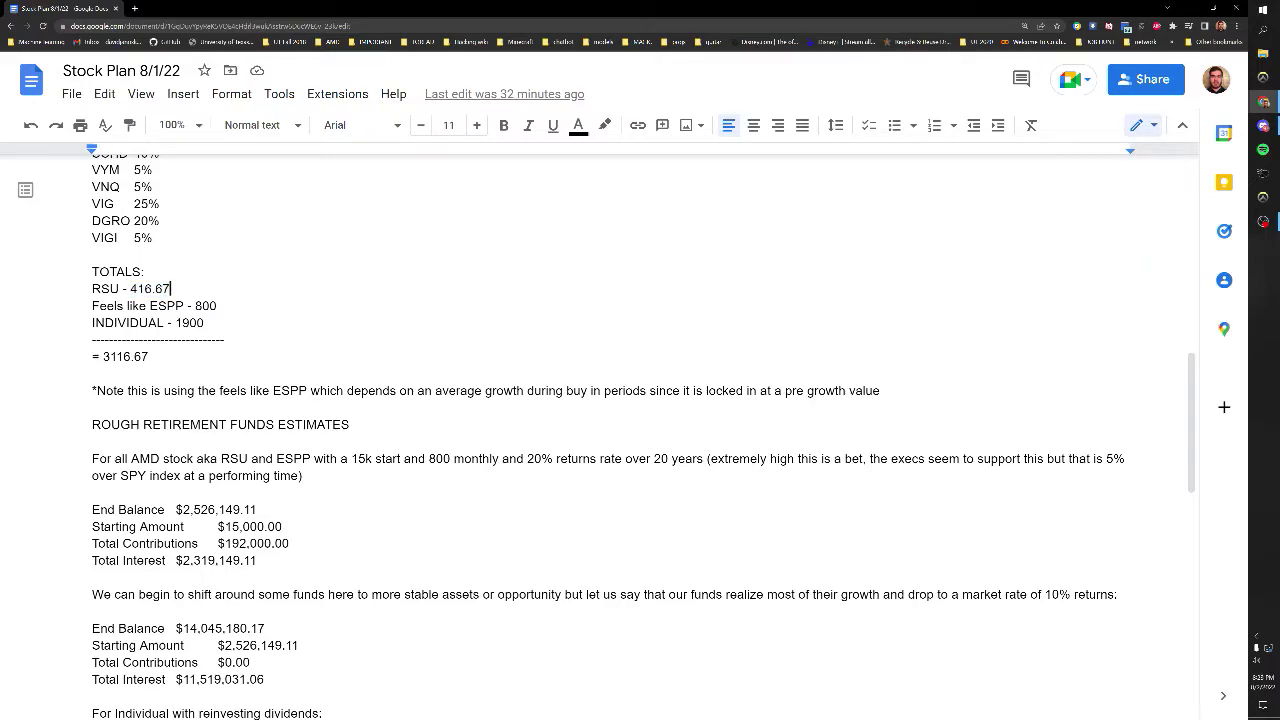
{"action": "left_click_drag", "start_coordinate": [171, 289], "coordinate": [130, 289]}
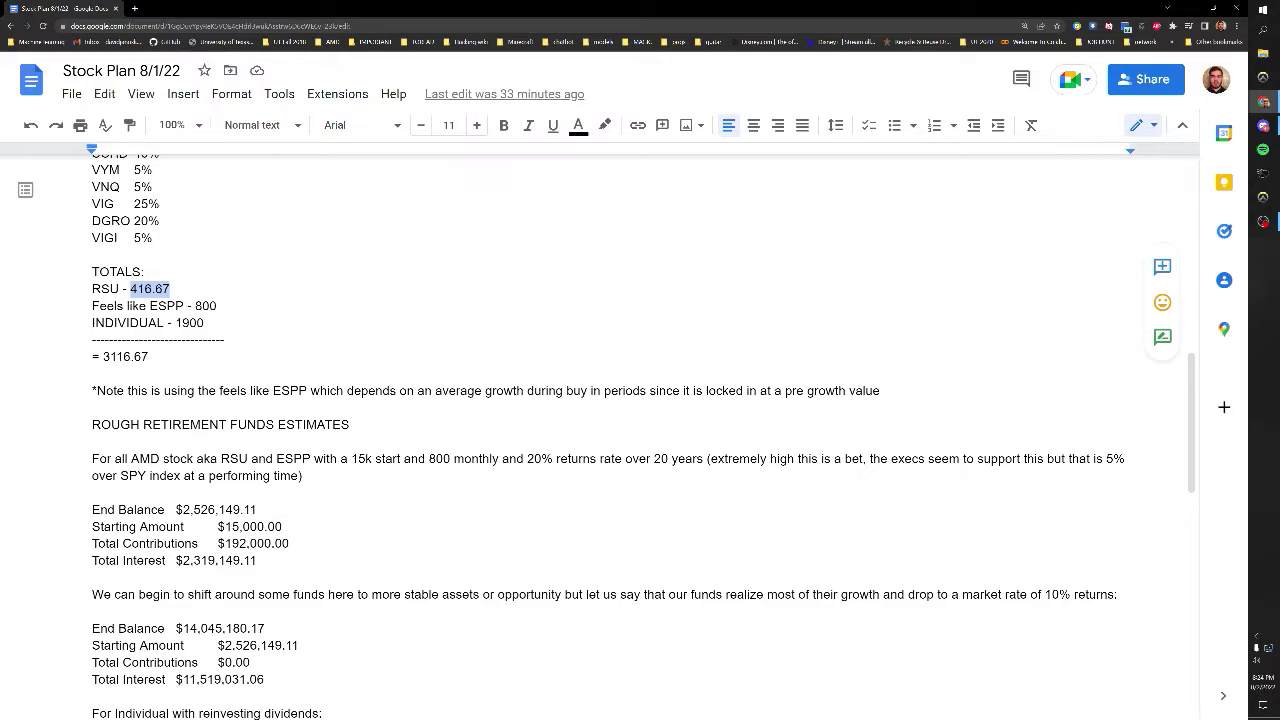
Review the 20-year AMD stock estimate under ROUGH RETIREMENT FUNDS ESTIMATES, highlighting its total contributions and total interest and marking the end balance
{"action": "scroll", "coordinate": [644, 437], "scroll_direction": "down", "scroll_amount": 1}
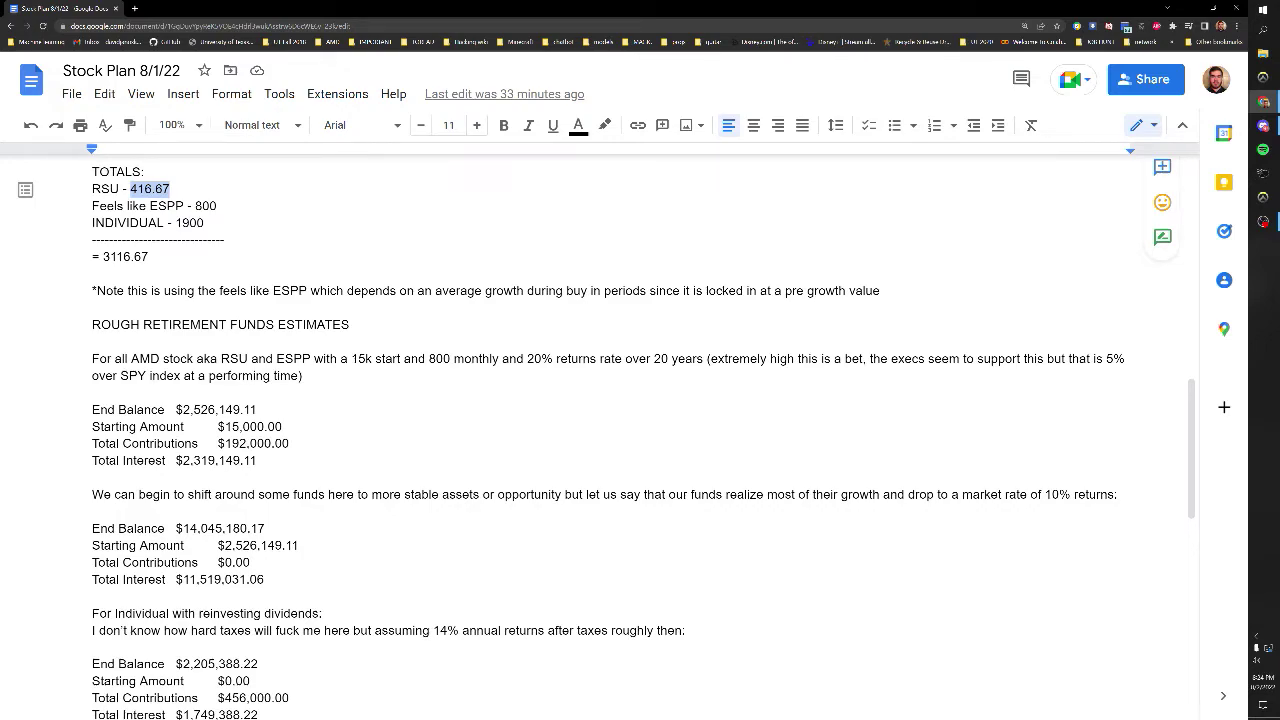
{"action": "scroll", "coordinate": [644, 437], "scroll_direction": "down", "scroll_amount": 1}
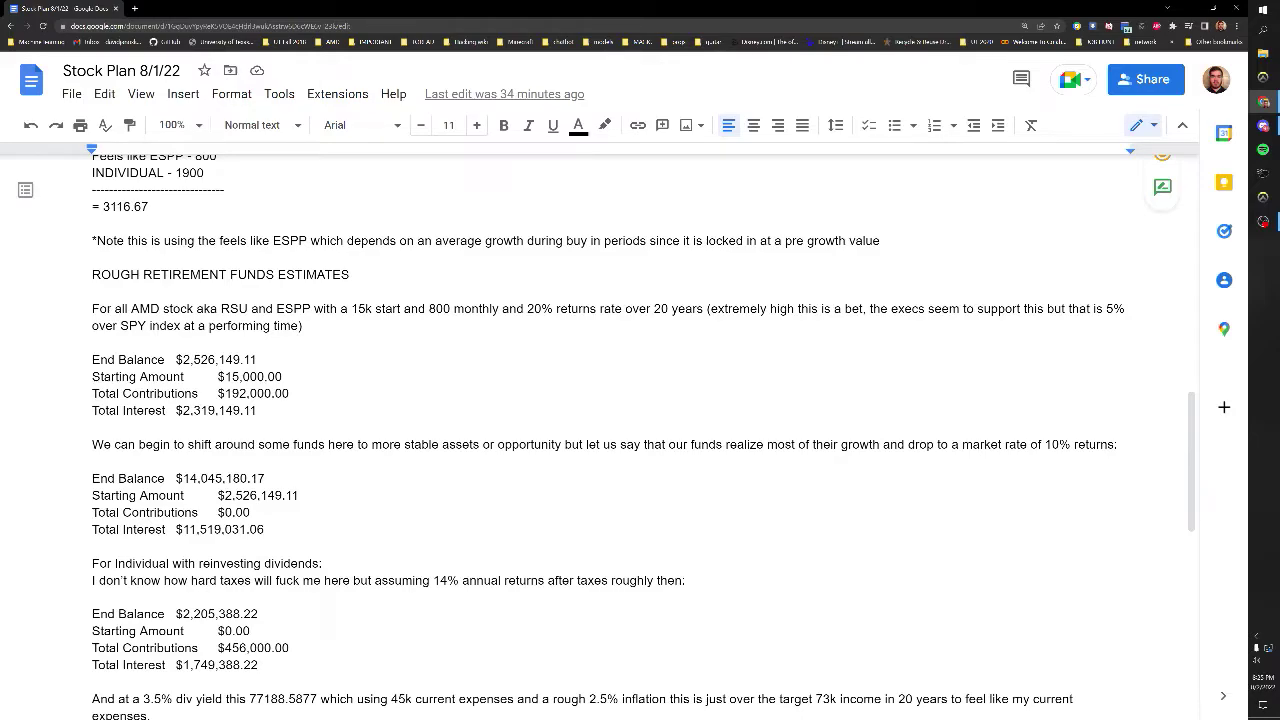
{"action": "scroll", "coordinate": [644, 436], "scroll_direction": "down", "scroll_amount": 3}
{"action": "scroll", "coordinate": [644, 436], "scroll_direction": "up", "scroll_amount": 2}
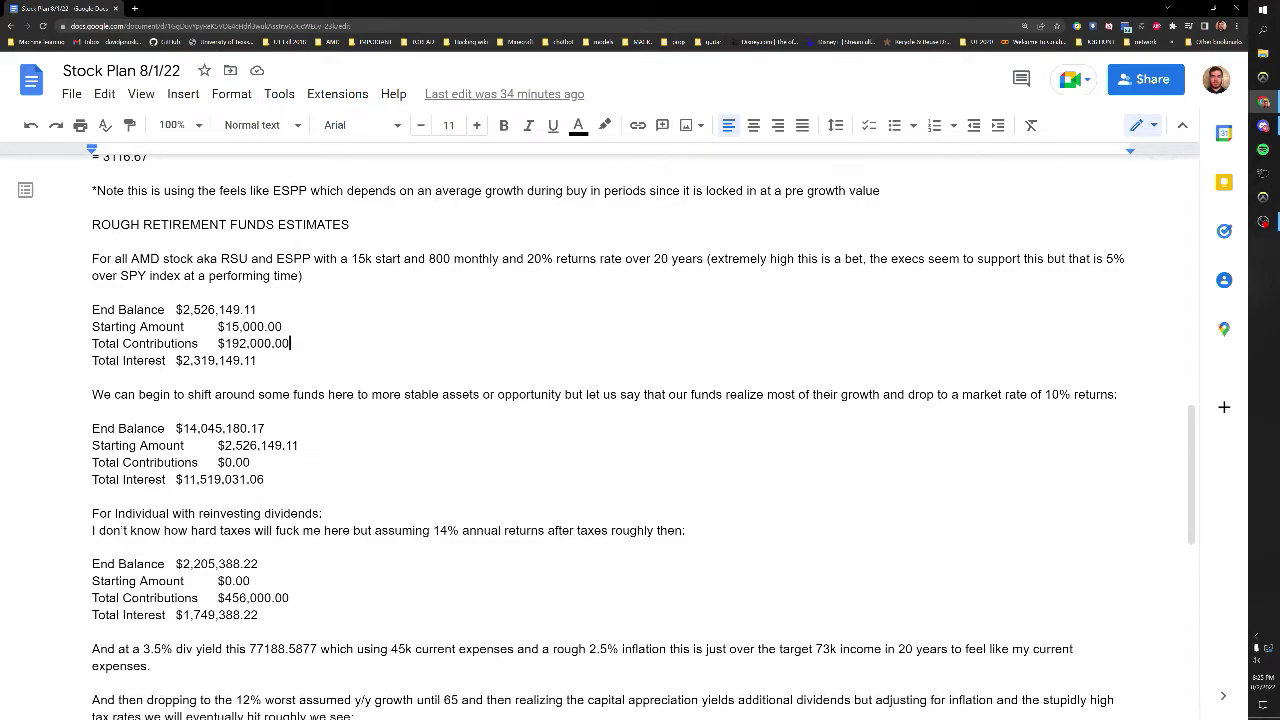
{"action": "left_click_drag", "start_coordinate": [289, 343], "coordinate": [225, 343]}
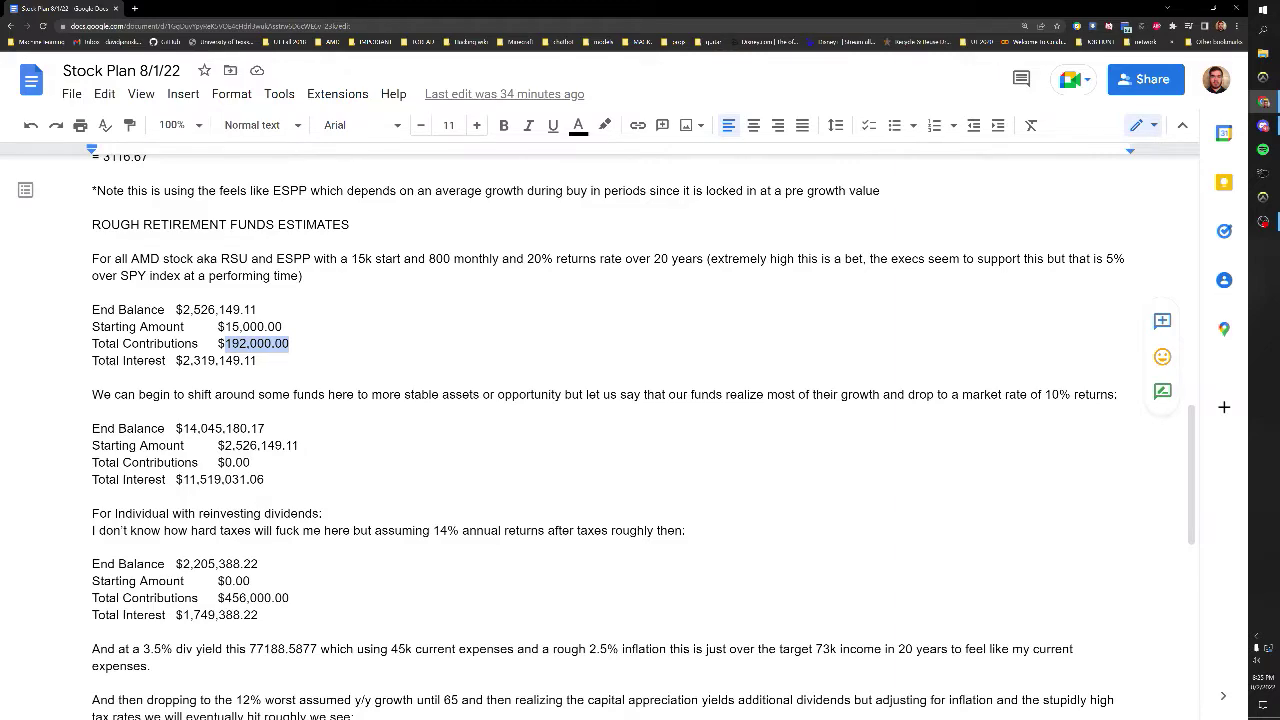
{"action": "left_click", "coordinate": [247, 343]}
{"action": "left_click_drag", "start_coordinate": [257, 360], "coordinate": [182, 360]}
{"action": "left_click", "coordinate": [258, 309]}
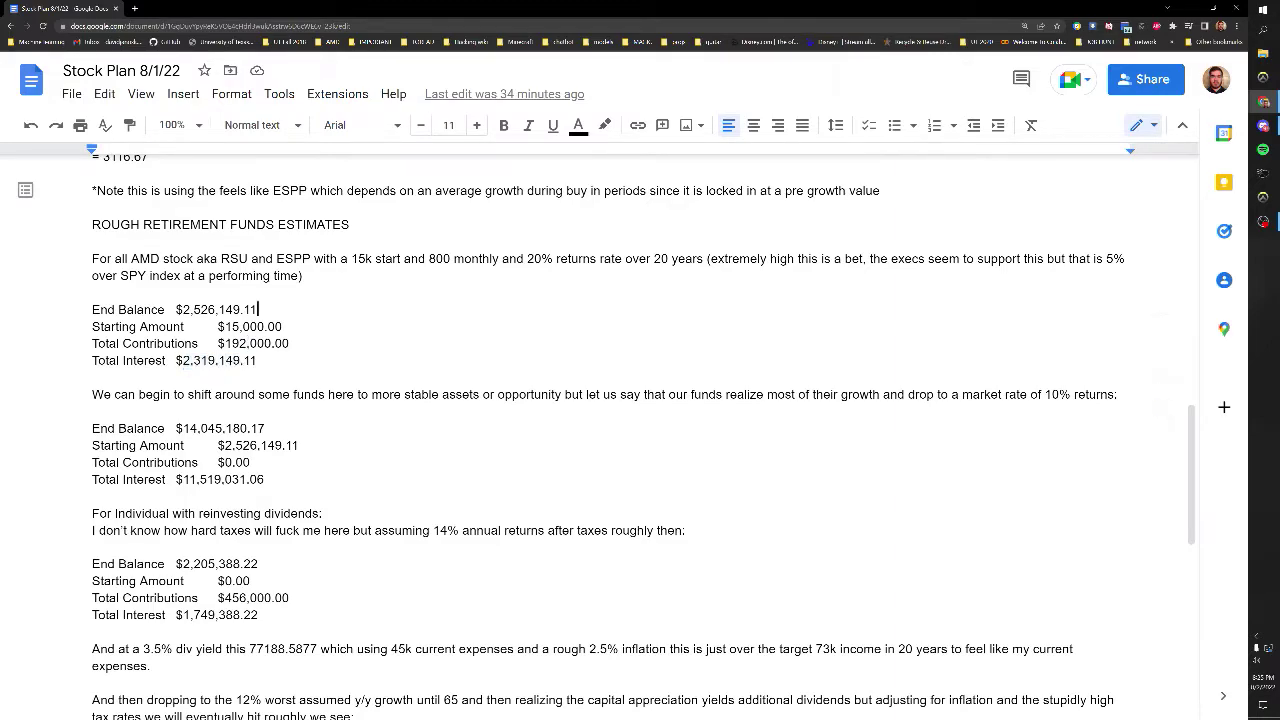
Review the AMD estimate at a lower market rate, highlighting "10% returns", the figures from starting amount to total interest, and the end balance
{"action": "scroll", "coordinate": [644, 437], "scroll_direction": "down", "scroll_amount": 1}
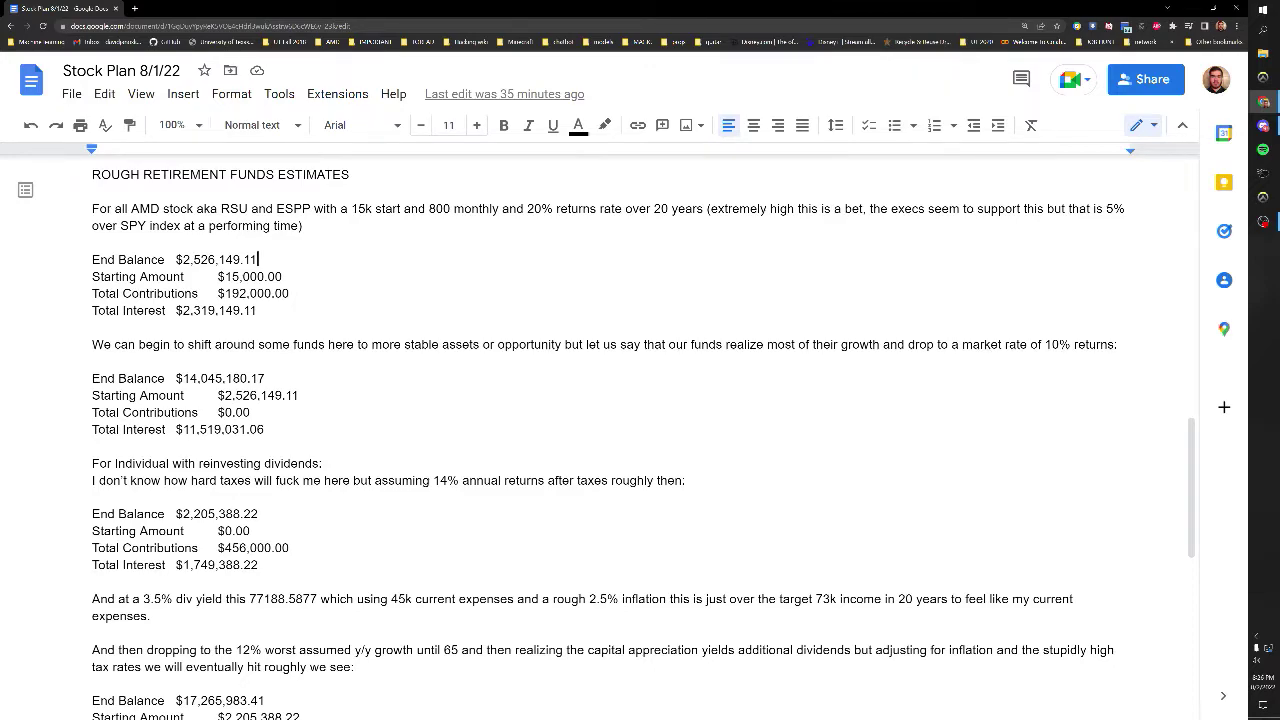
{"action": "left_click_drag", "start_coordinate": [1045, 344], "coordinate": [1108, 344]}
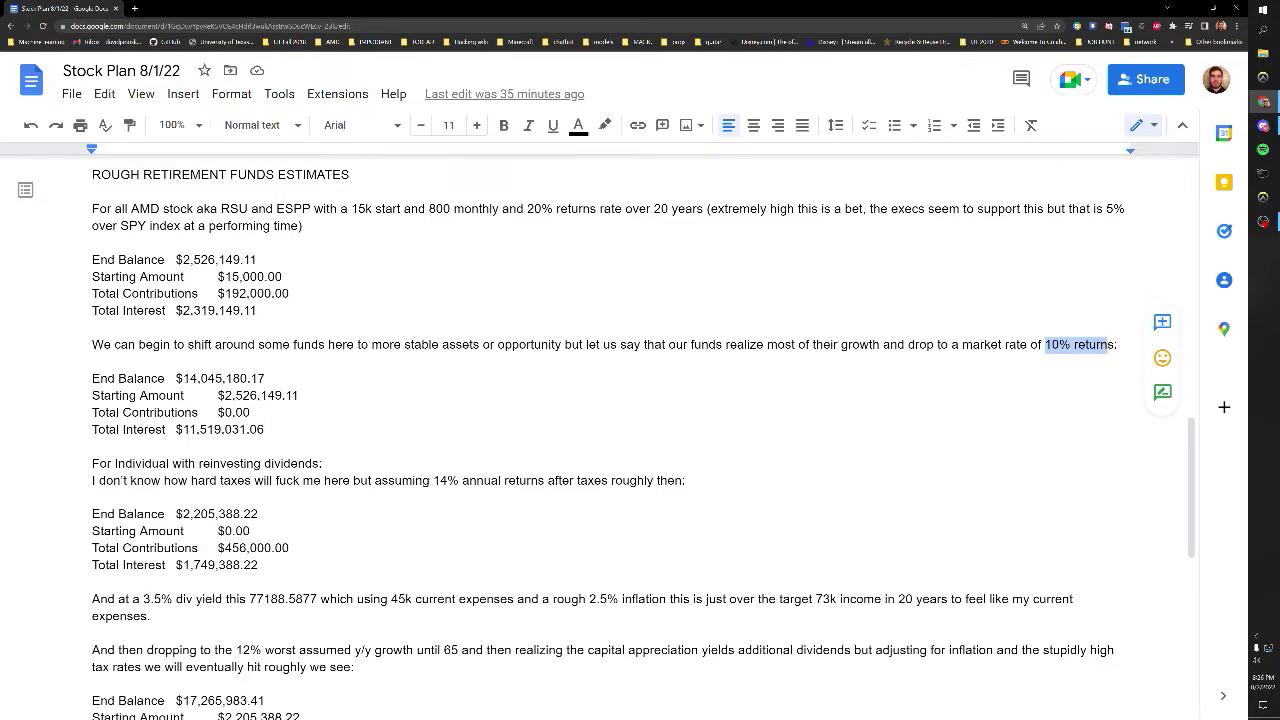
{"action": "left_click", "coordinate": [751, 344]}
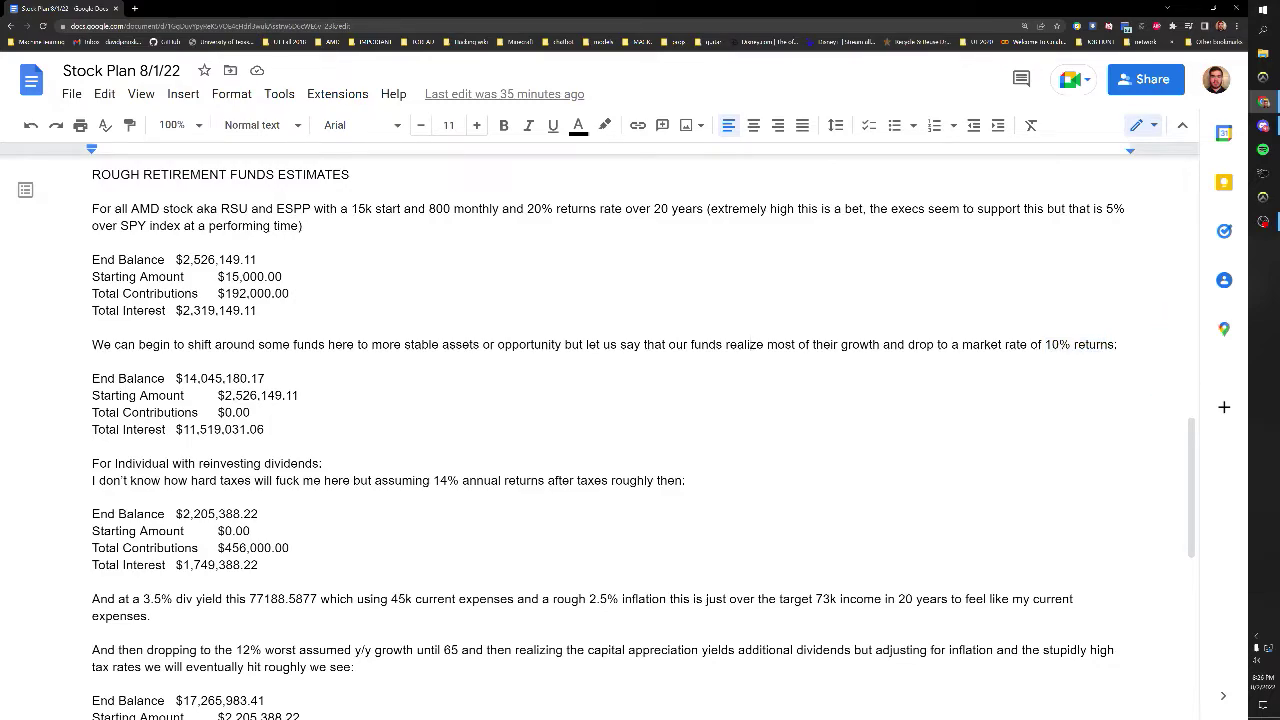
{"action": "left_click_drag", "start_coordinate": [294, 395], "coordinate": [184, 429]}
{"action": "left_click_drag", "start_coordinate": [265, 378], "coordinate": [183, 378]}
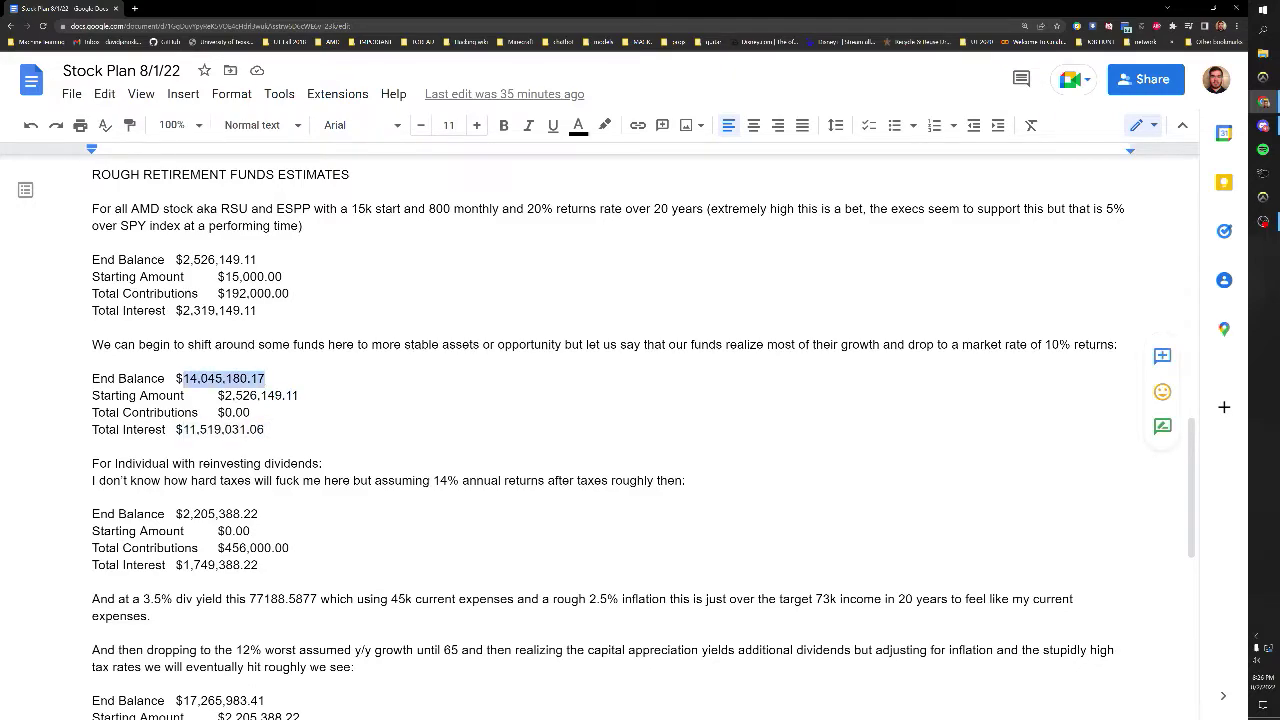
Review the Individual estimate, highlighting "reinvesting", the 14% annual return rate, the total contributions and the end balance
{"action": "scroll", "coordinate": [644, 431], "scroll_direction": "down", "scroll_amount": 1}
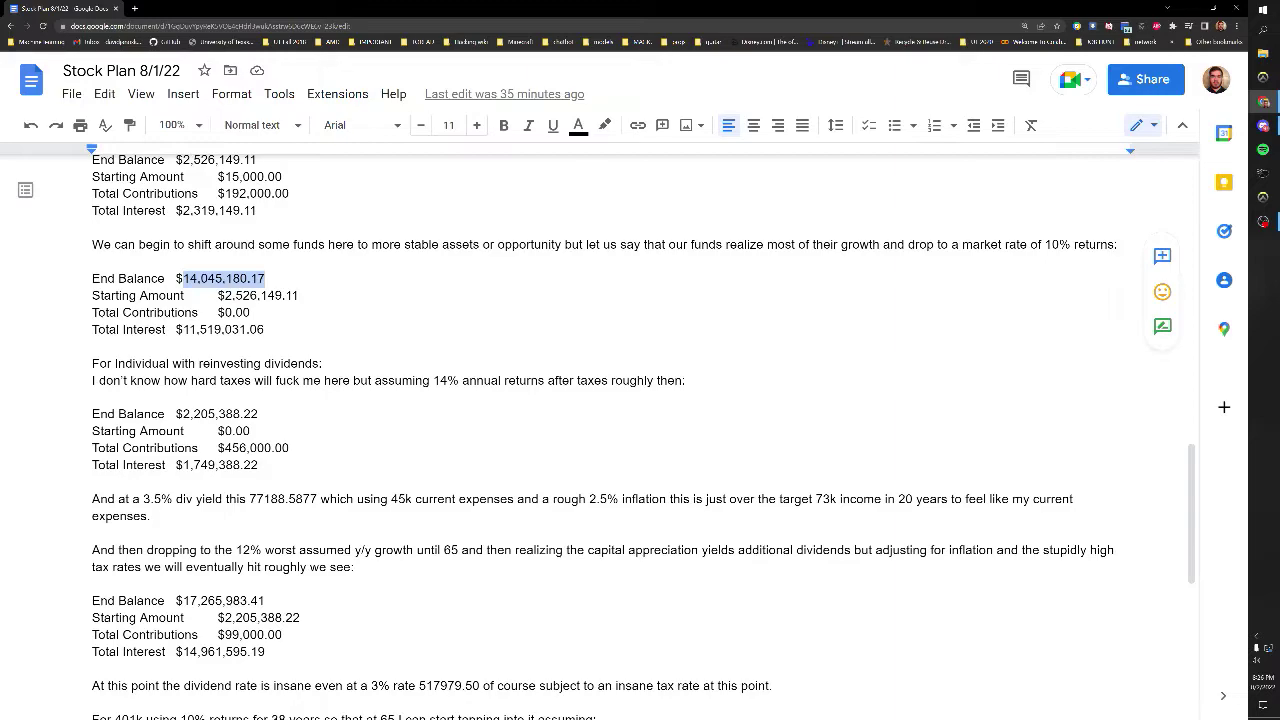
{"action": "double_click", "coordinate": [230, 363]}
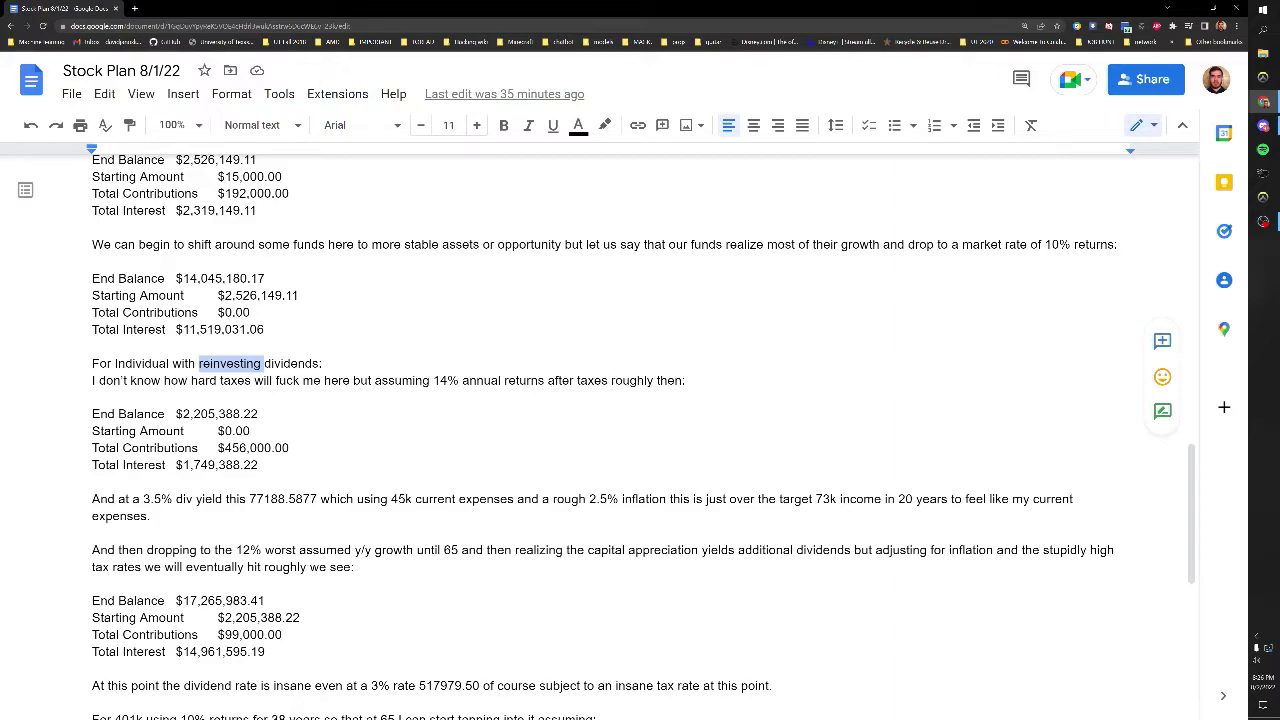
{"action": "left_click_drag", "start_coordinate": [459, 380], "coordinate": [431, 380]}
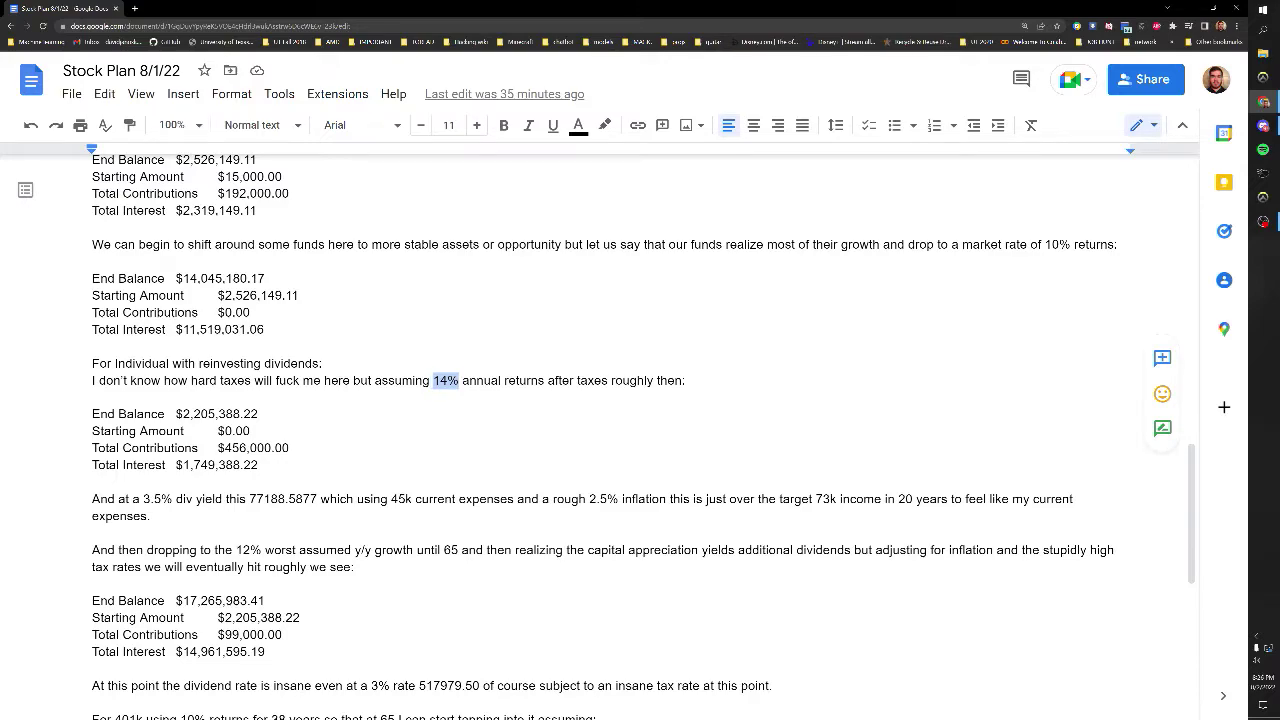
{"action": "left_click_drag", "start_coordinate": [290, 448], "coordinate": [225, 448]}
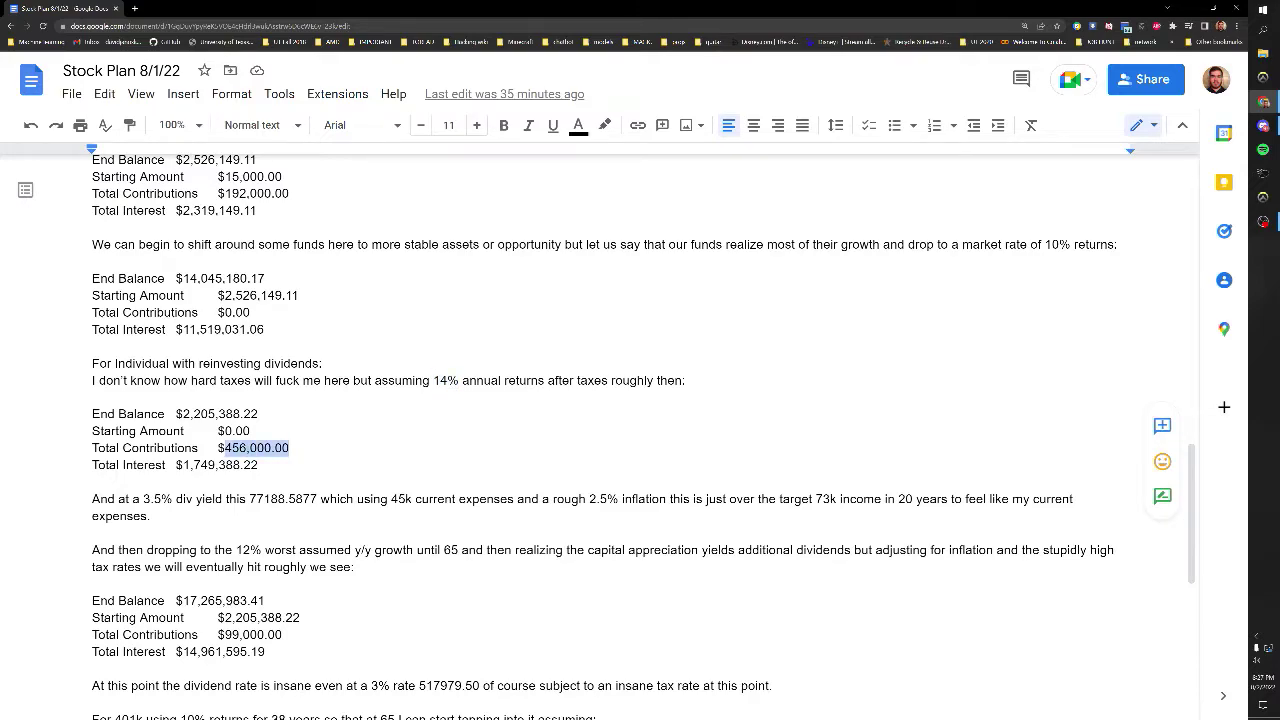
{"action": "left_click_drag", "start_coordinate": [258, 414], "coordinate": [183, 414]}
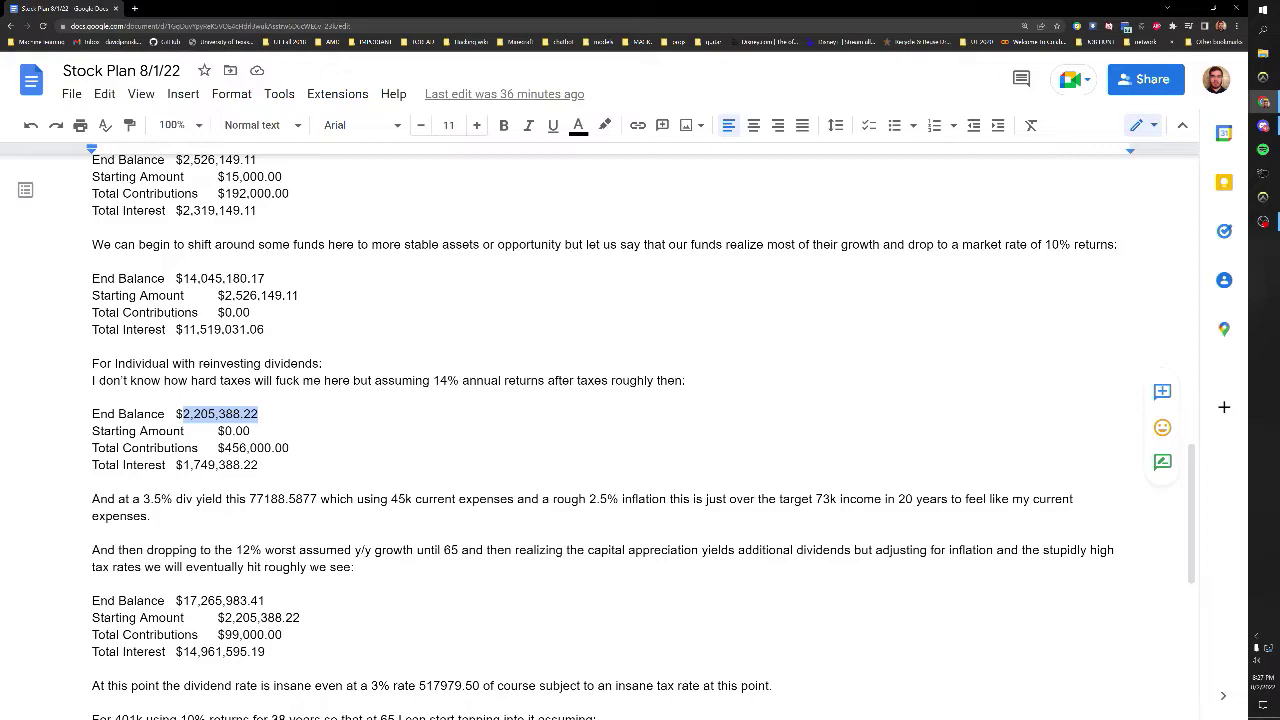
Read the dividend income paragraph, highlighting the 3.5% yield, the start of the yearly payout, the 45k expenses, the 2.5% inflation and the 73k target
{"action": "left_click", "coordinate": [160, 498]}
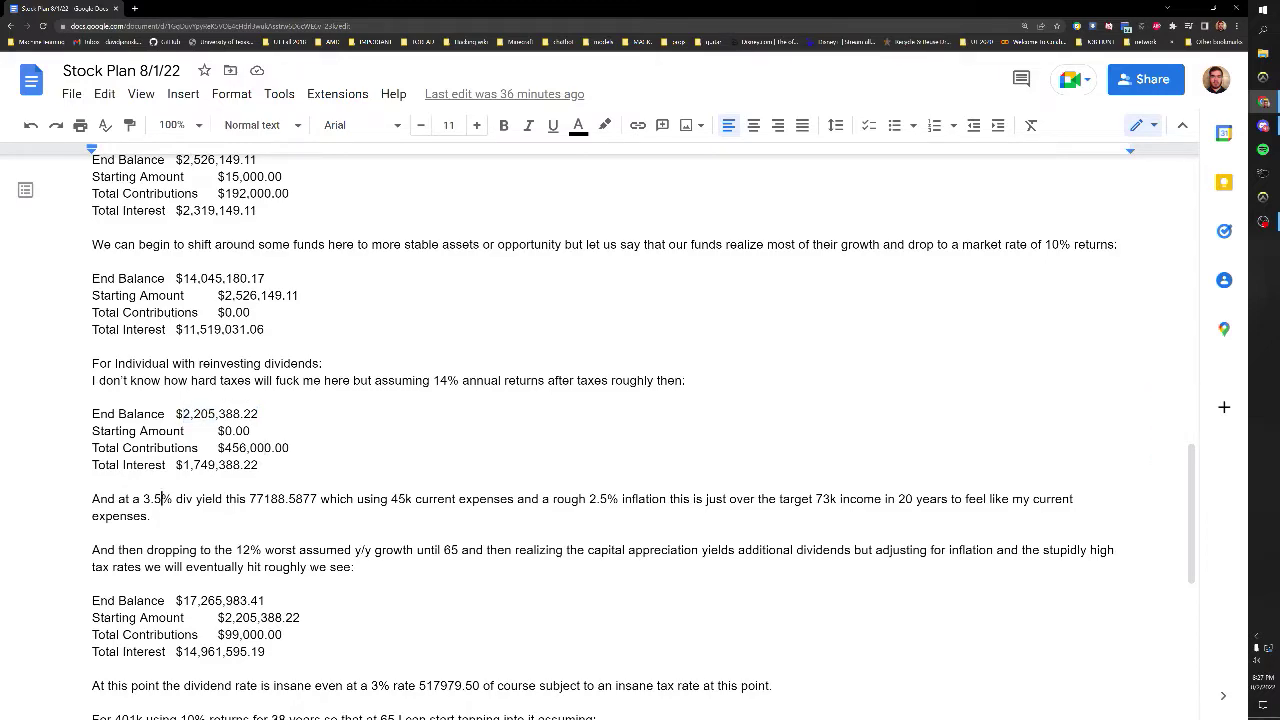
{"action": "left_click_drag", "start_coordinate": [173, 498], "coordinate": [143, 498]}
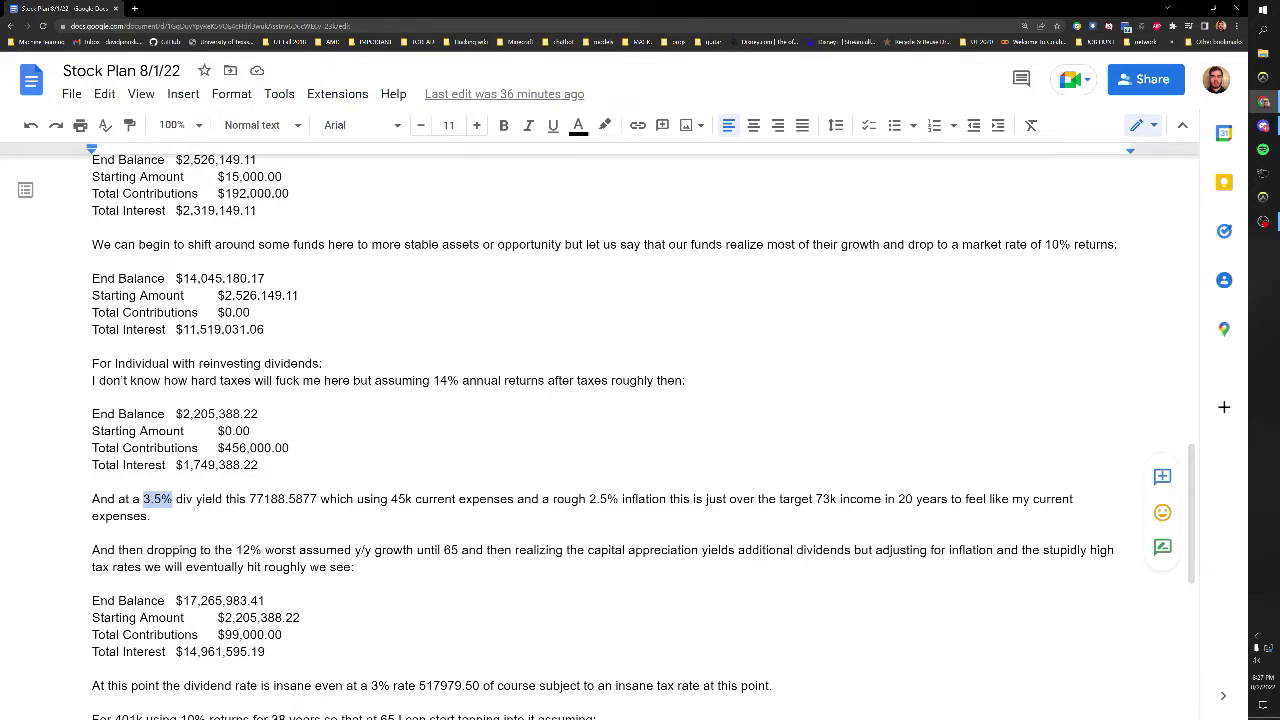
{"action": "scroll", "coordinate": [644, 437], "scroll_direction": "down", "scroll_amount": 1}
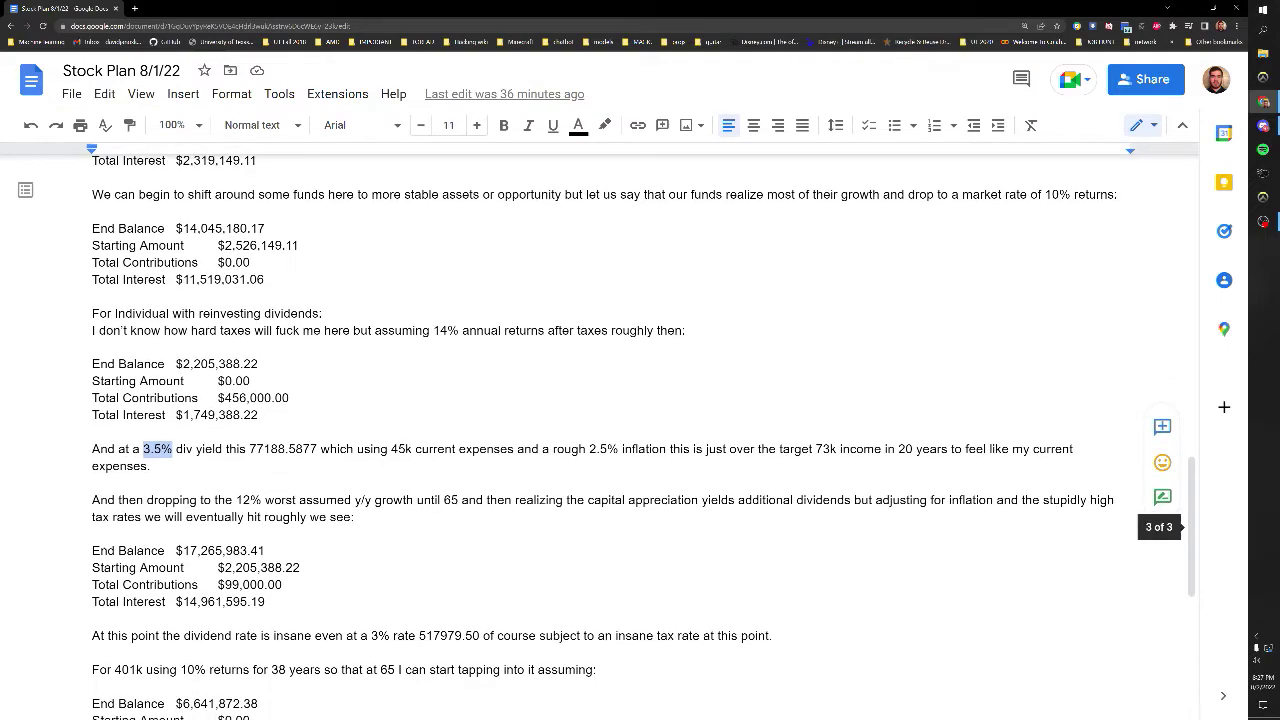
{"action": "left_click_drag", "start_coordinate": [249, 449], "coordinate": [264, 449]}
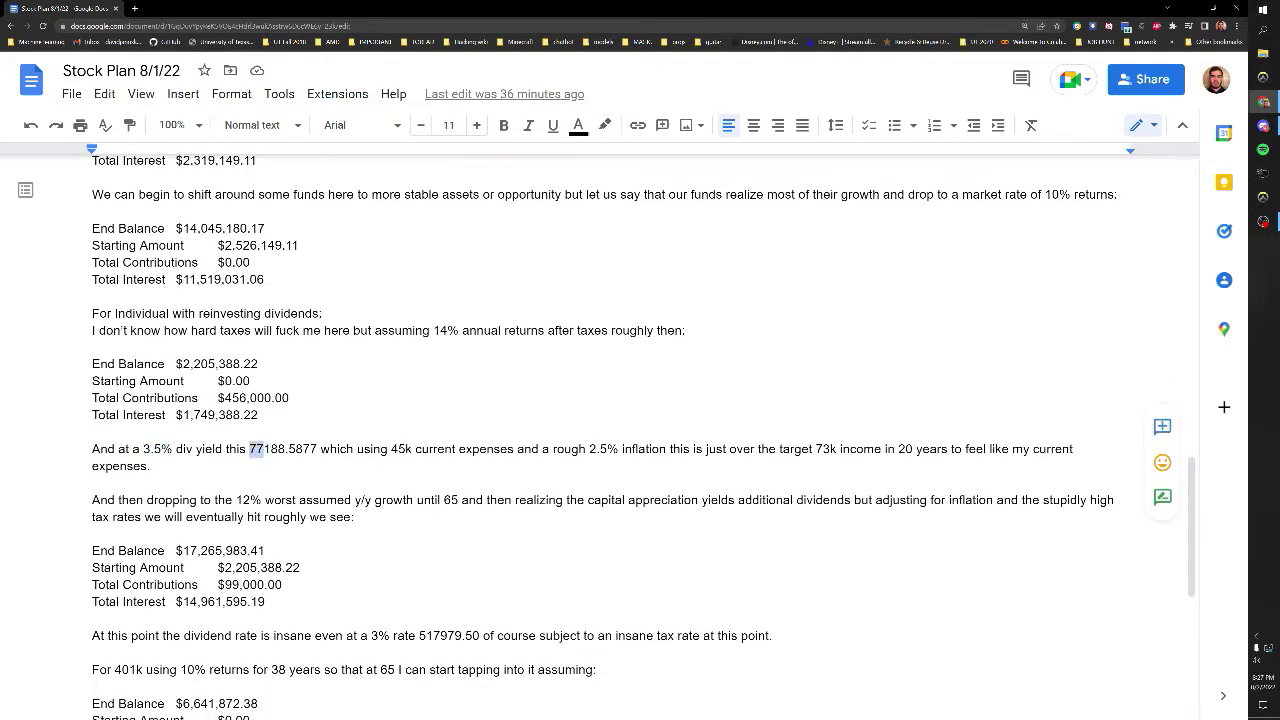
{"action": "left_click_drag", "start_coordinate": [391, 449], "coordinate": [412, 449]}
{"action": "left_click_drag", "start_coordinate": [590, 449], "coordinate": [607, 449]}
{"action": "left_click", "coordinate": [607, 449]}
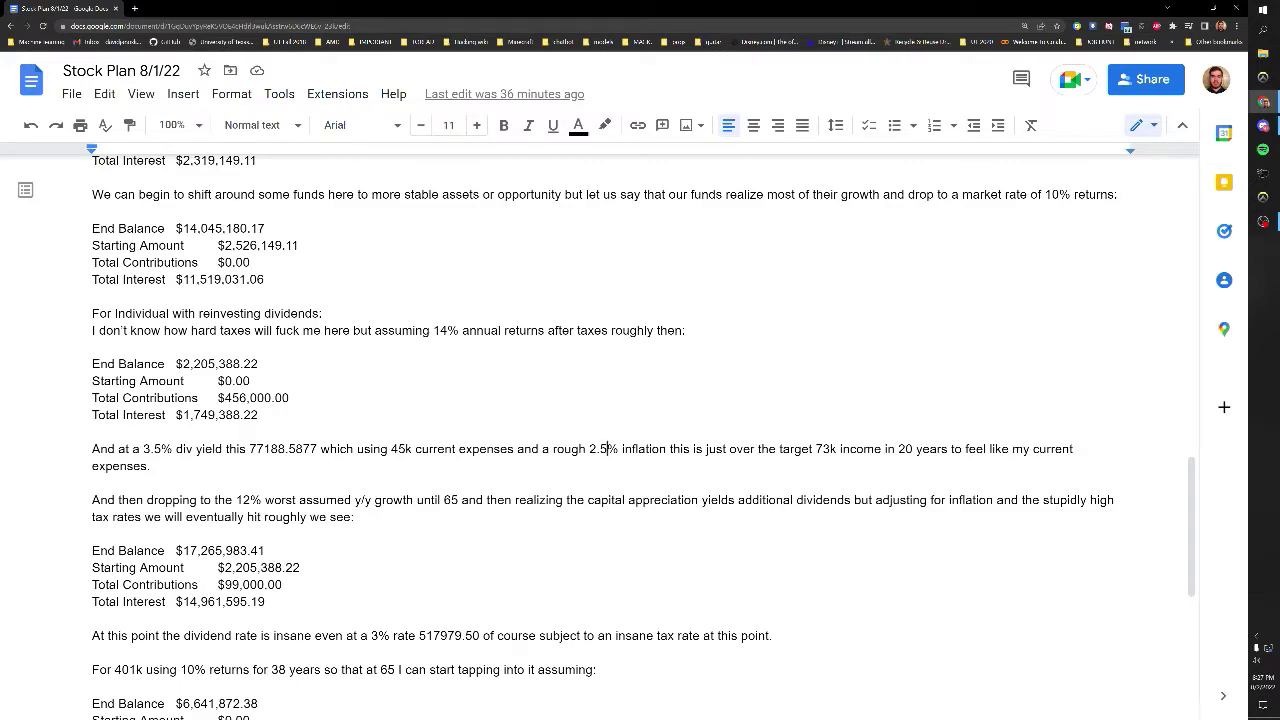
{"action": "key", "text": "shift+Left"}
{"action": "key", "text": "shift+Left"}
{"action": "key", "text": "shift+Left"}
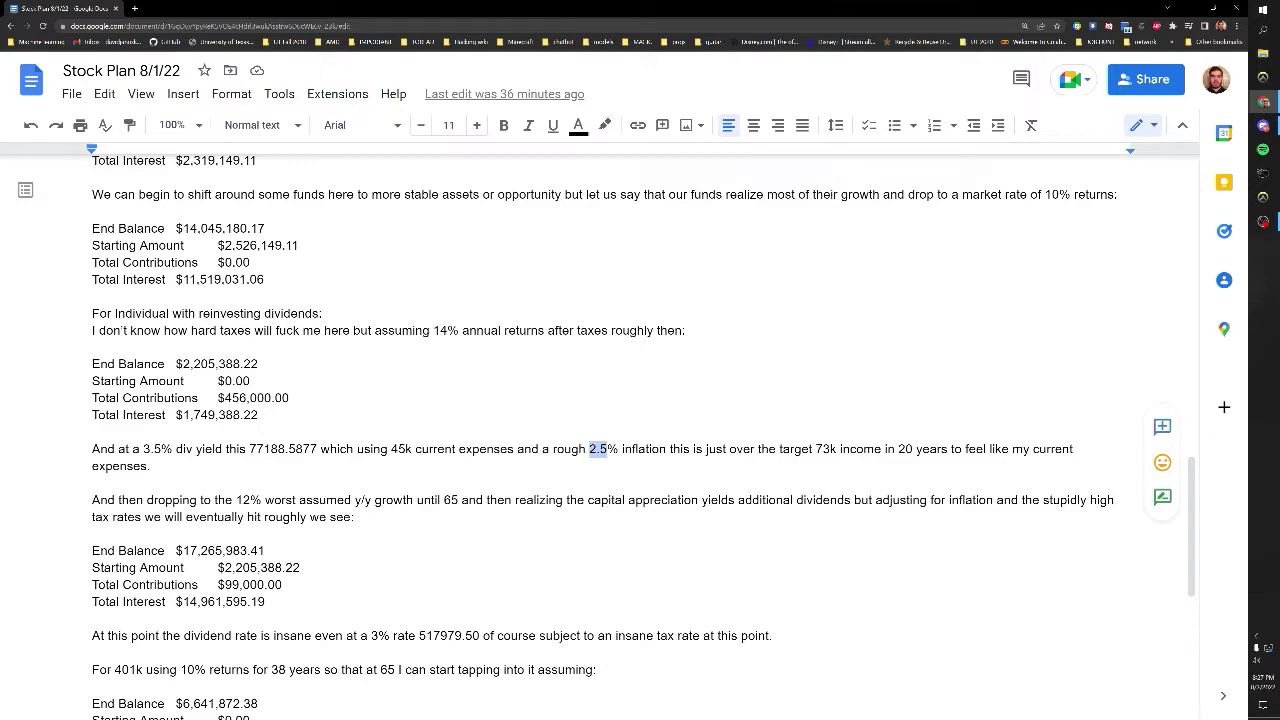
{"action": "double_click", "coordinate": [826, 449]}
Compare the 12% worst assumed yearly growth rate with the 3.5% dividend yield, highlighting each percentage
{"action": "scroll", "coordinate": [640, 437], "scroll_direction": "down", "scroll_amount": 1}
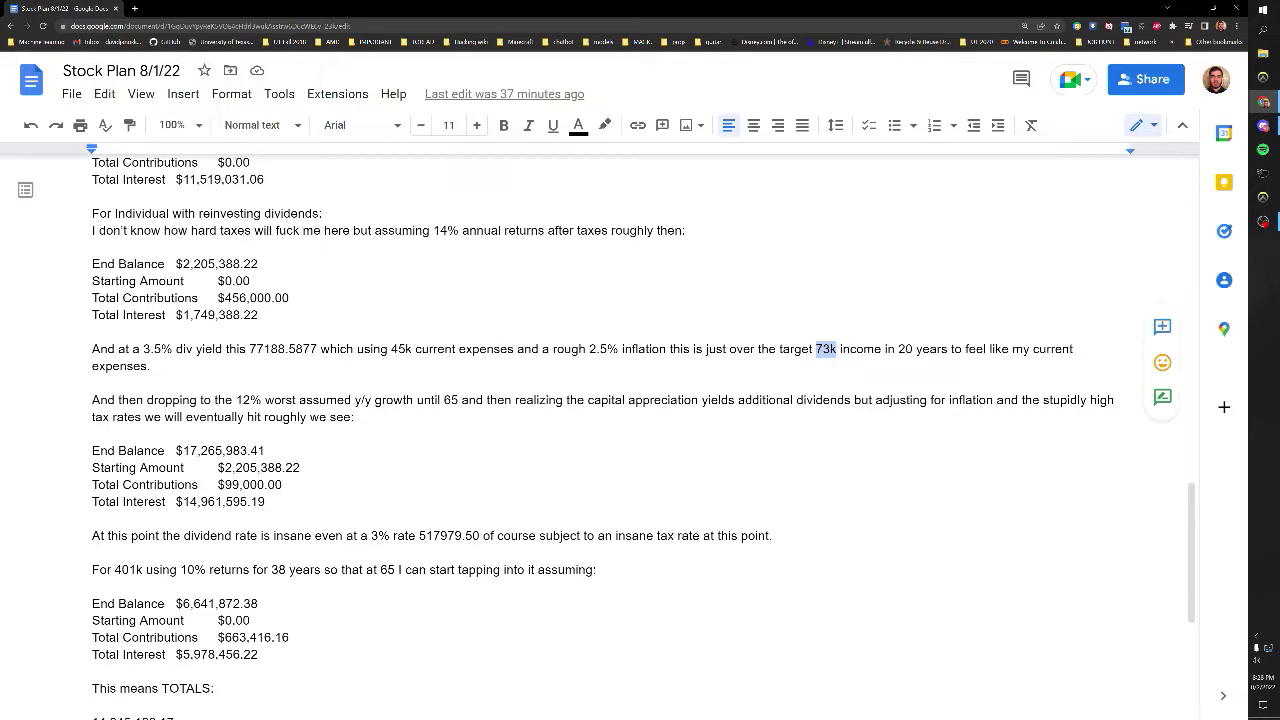
{"action": "double_click", "coordinate": [248, 400]}
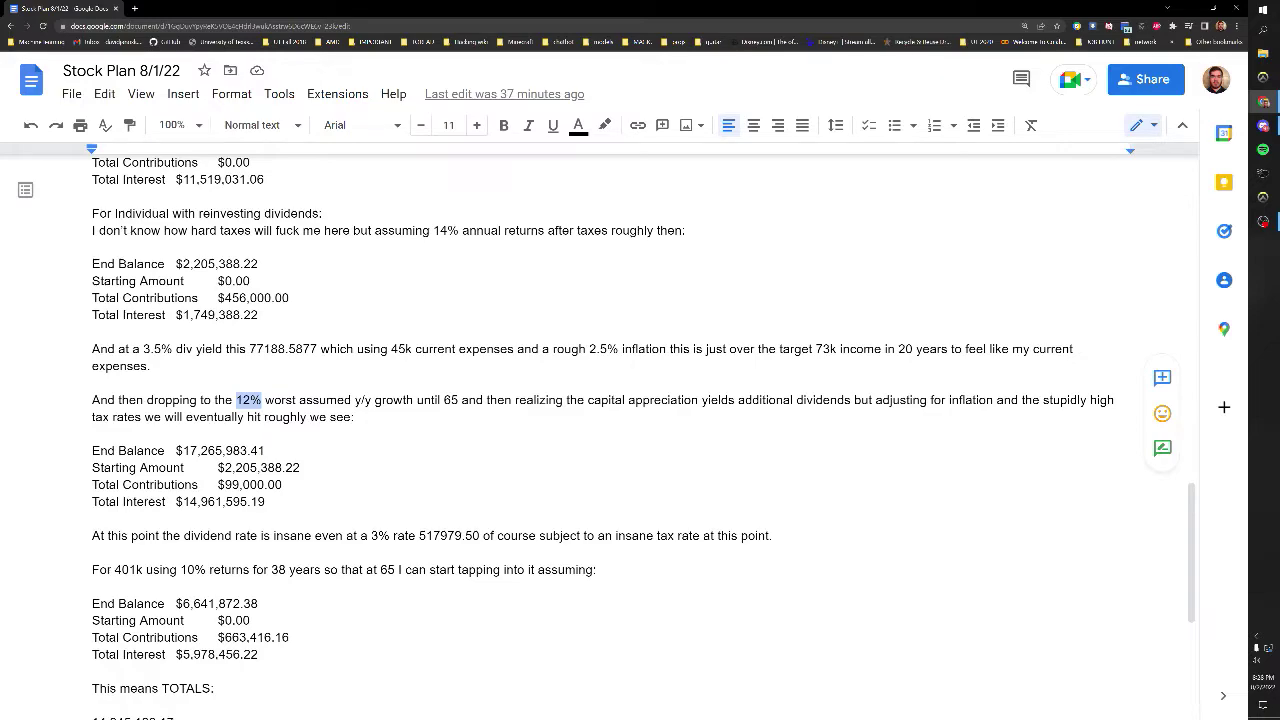
{"action": "key", "text": "Right"}
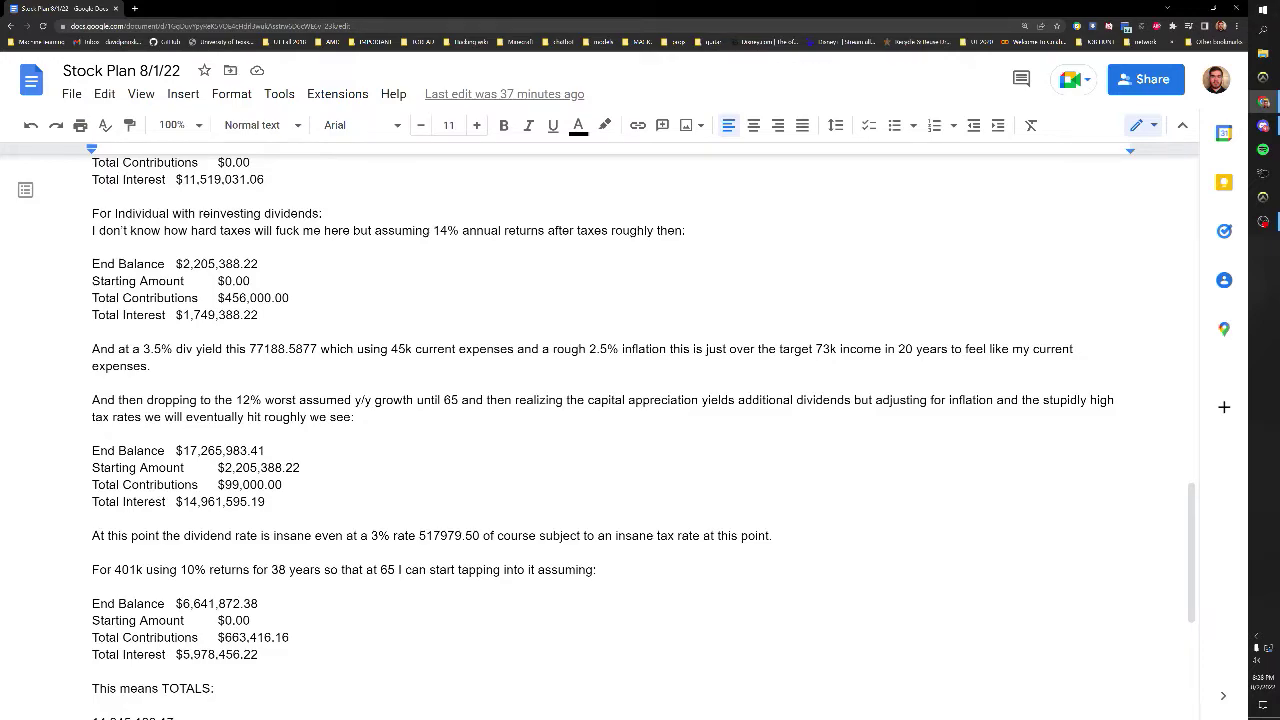
{"action": "double_click", "coordinate": [243, 400]}
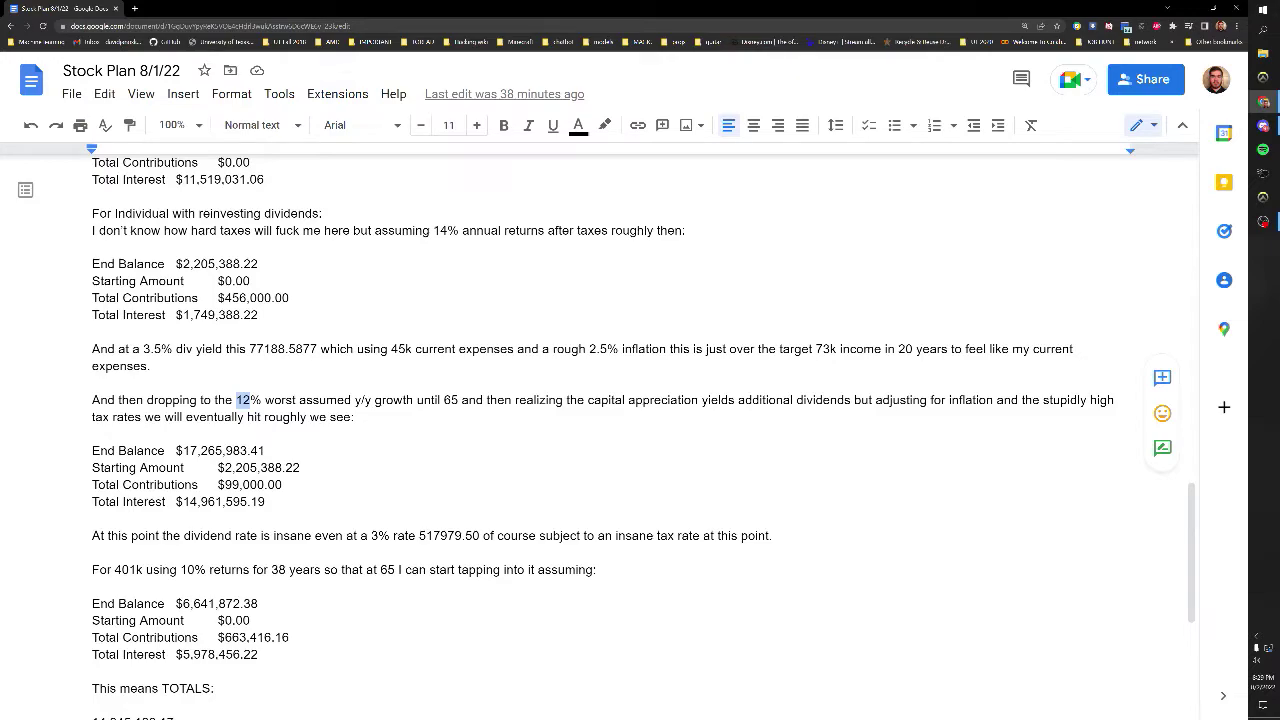
{"action": "double_click", "coordinate": [152, 349]}
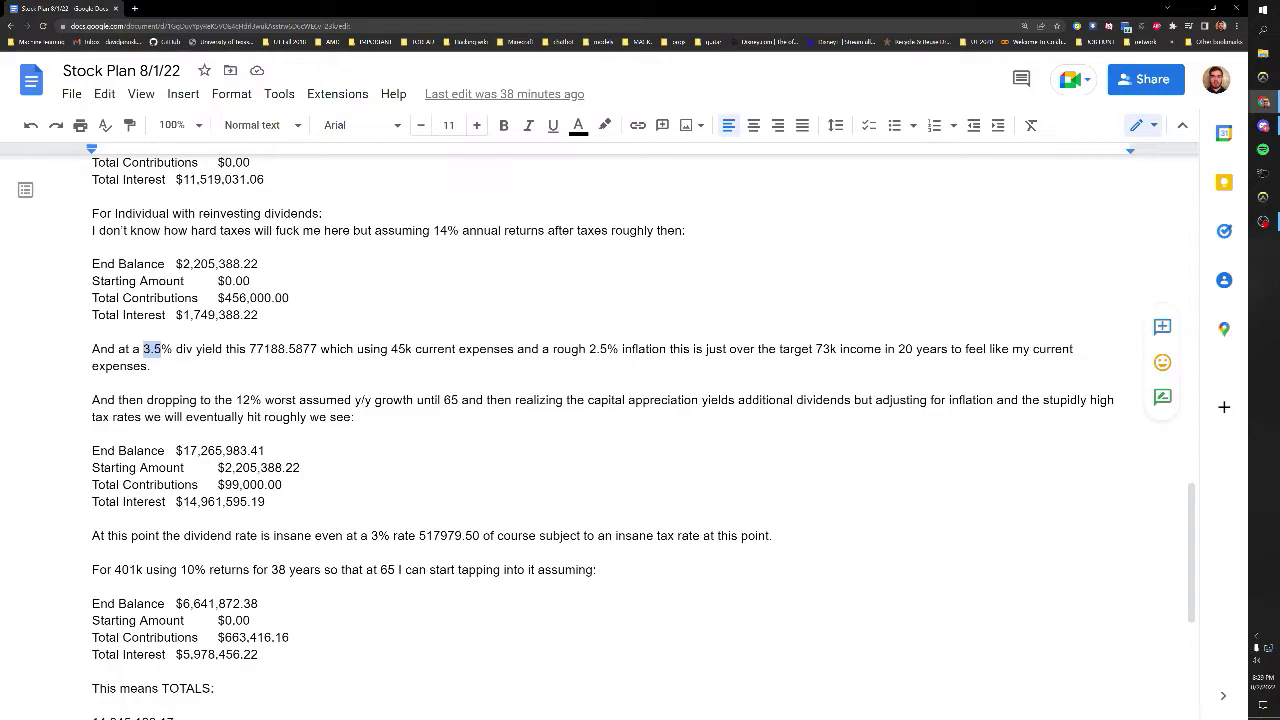
Review the Individual projection until 65, marking the starting amount and highlighting the total contributions, total interest and end balance
{"action": "scroll", "coordinate": [644, 437], "scroll_direction": "down", "scroll_amount": 1}
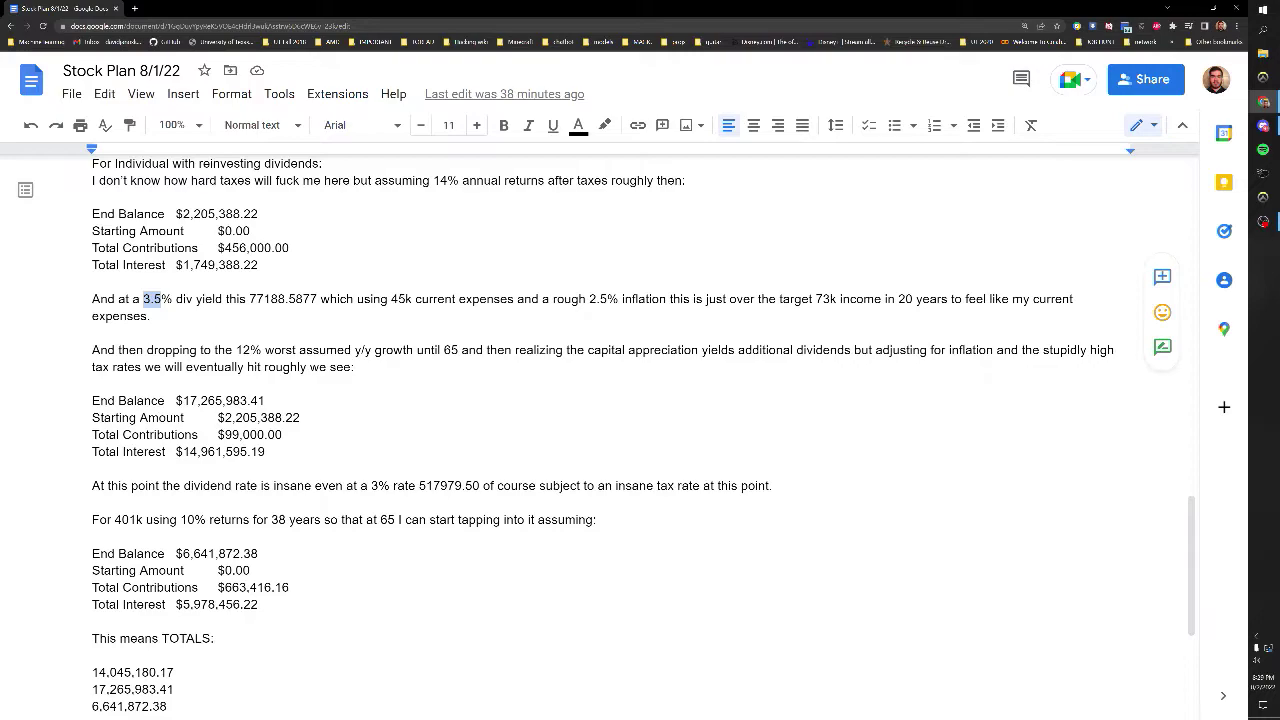
{"action": "left_click_drag", "start_coordinate": [282, 434], "coordinate": [218, 434]}
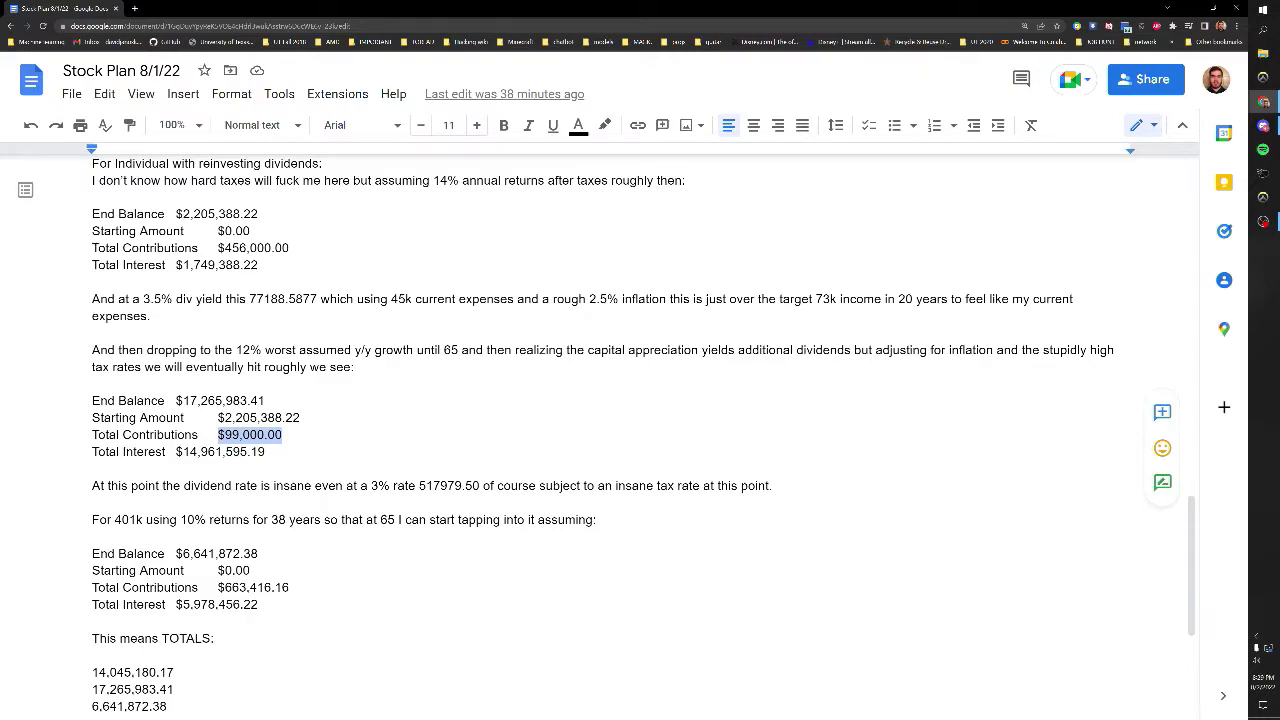
{"action": "left_click", "coordinate": [300, 417]}
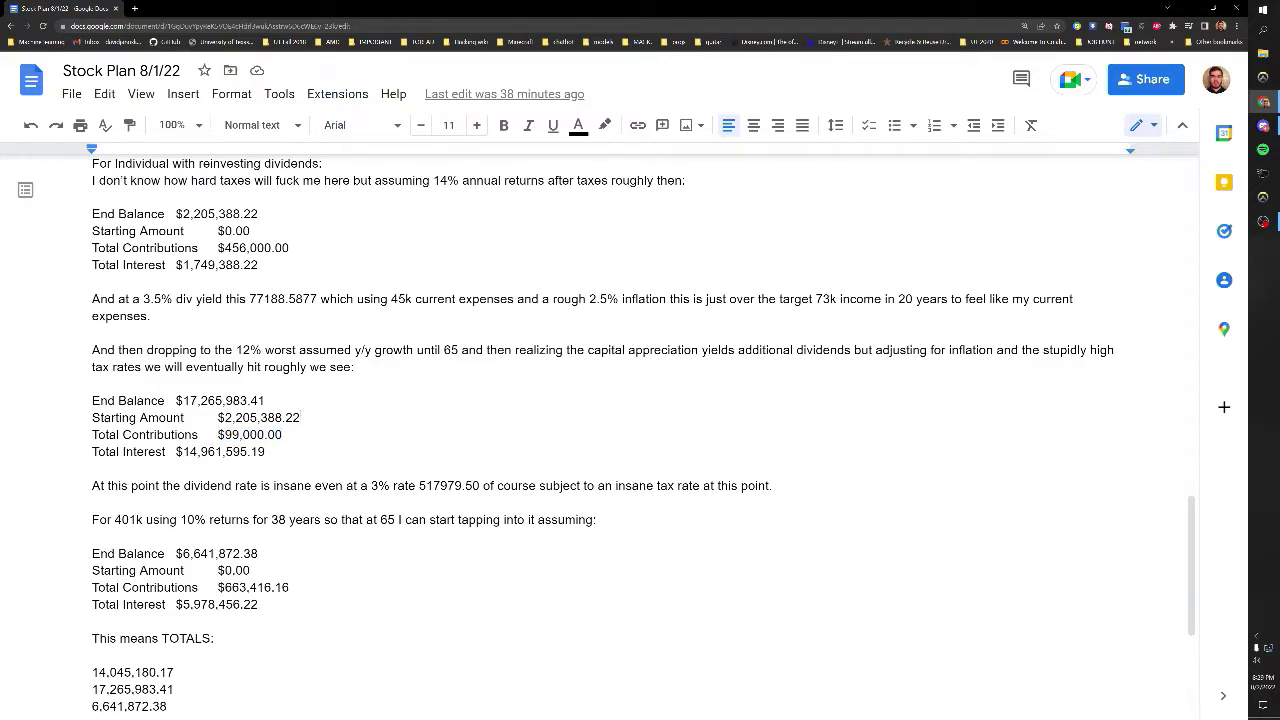
{"action": "left_click_drag", "start_coordinate": [265, 451], "coordinate": [183, 451]}
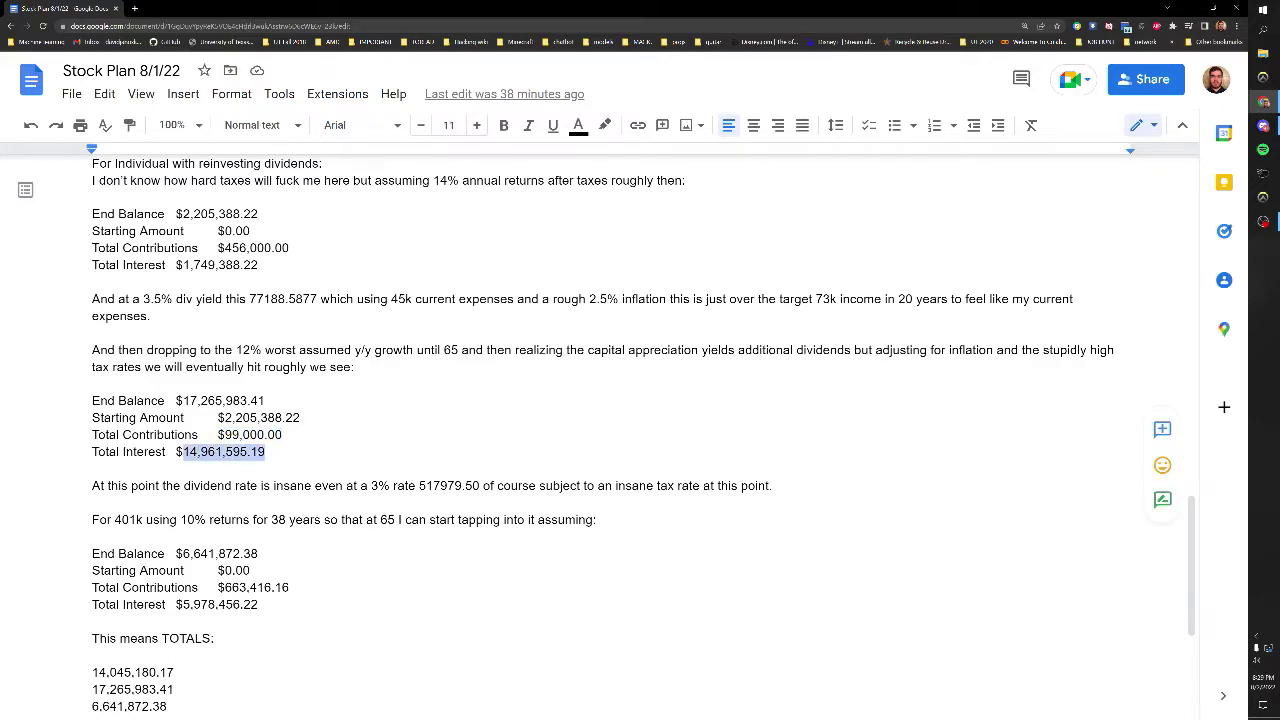
{"action": "left_click_drag", "start_coordinate": [265, 400], "coordinate": [183, 400]}
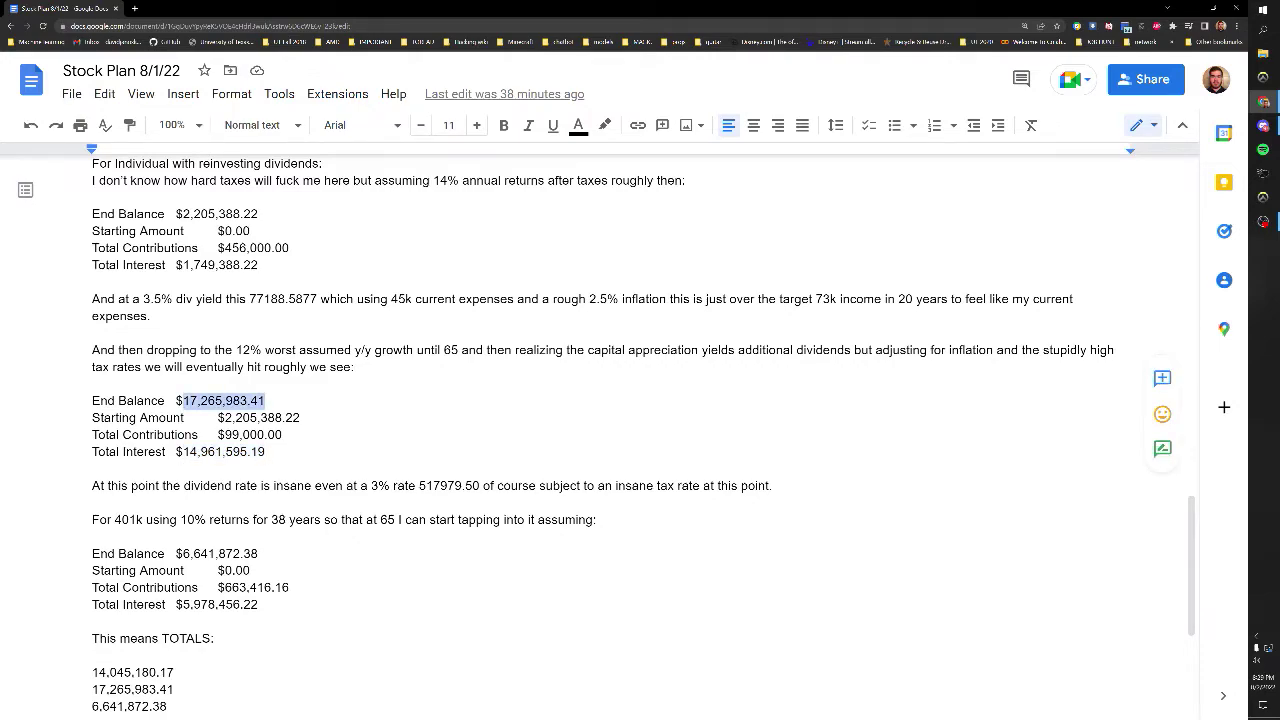
Read the line about the dividend rate at that point, highlighting the 3% rate and the resulting dividend amount
{"action": "scroll", "coordinate": [640, 420], "scroll_direction": "down", "scroll_amount": 1}
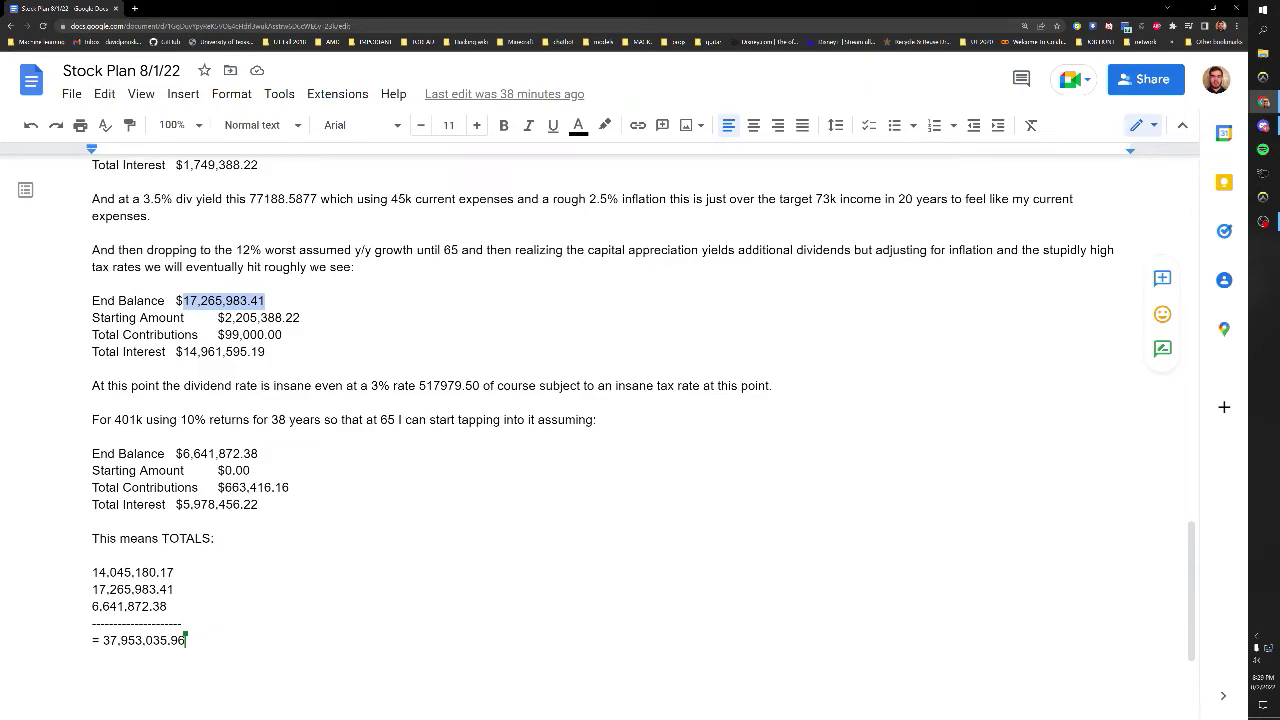
{"action": "left_click_drag", "start_coordinate": [371, 386], "coordinate": [390, 386]}
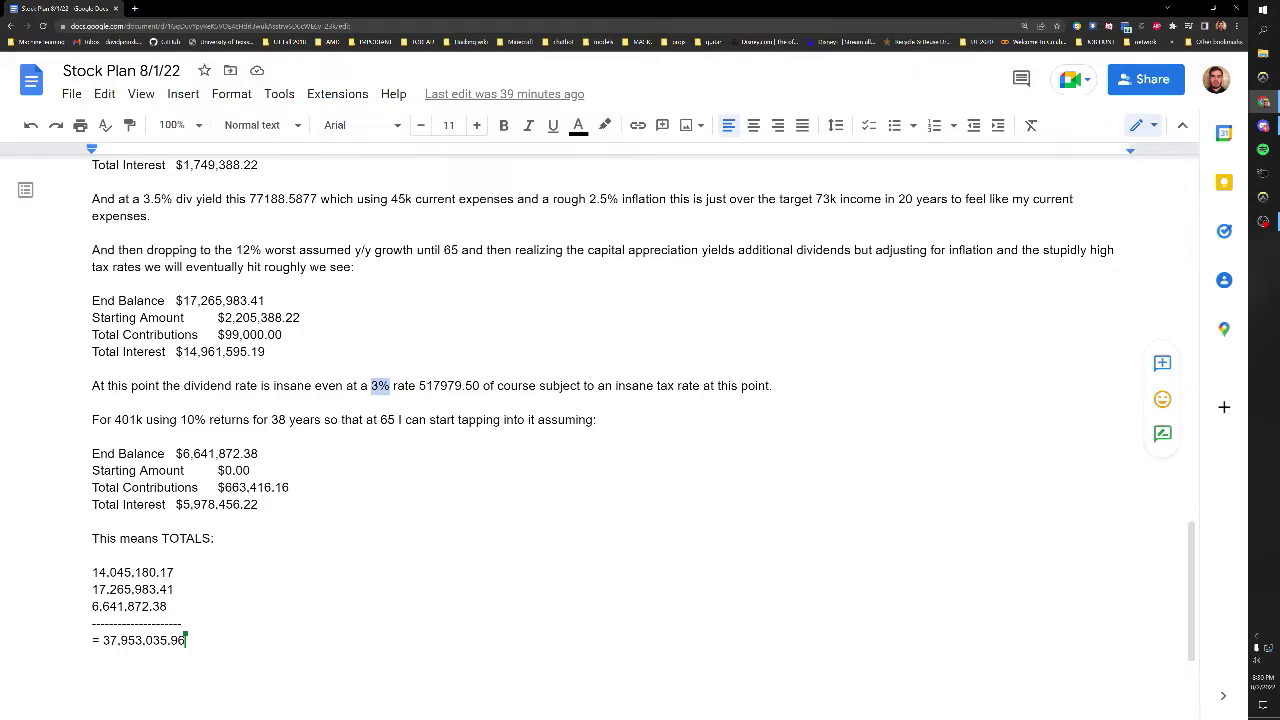
{"action": "left_click_drag", "start_coordinate": [419, 385], "coordinate": [480, 385]}
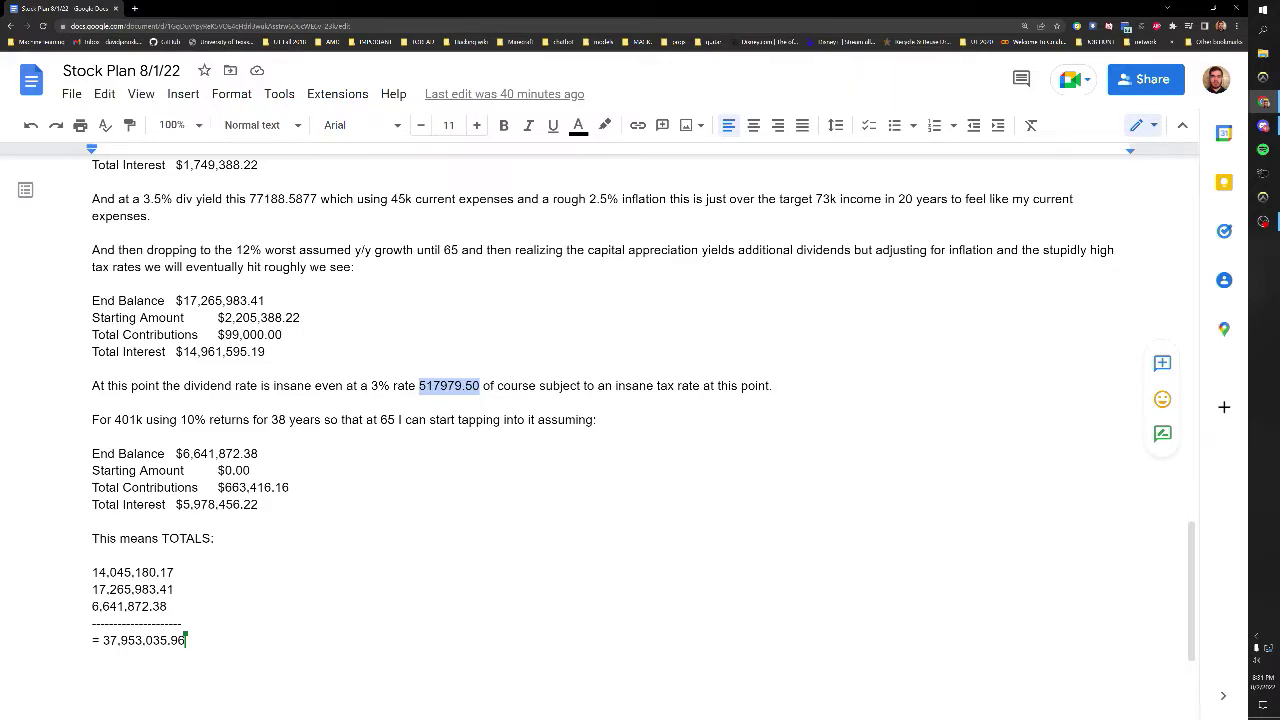
Read the 401k assumption line, highlighting the 10% return rate and the 38-year period
{"action": "scroll", "coordinate": [138, 369], "scroll_direction": "down", "scroll_amount": 1}
{"action": "left_click", "coordinate": [138, 369]}
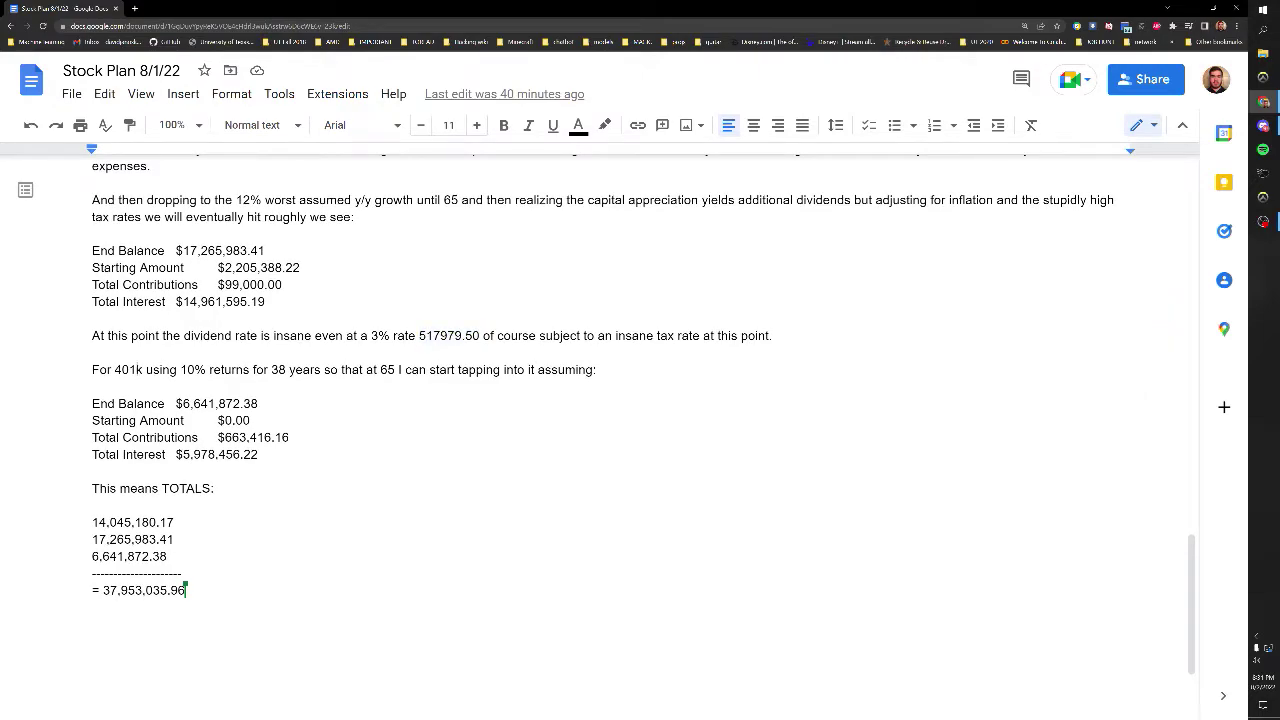
{"action": "left_click_drag", "start_coordinate": [181, 369], "coordinate": [206, 369]}
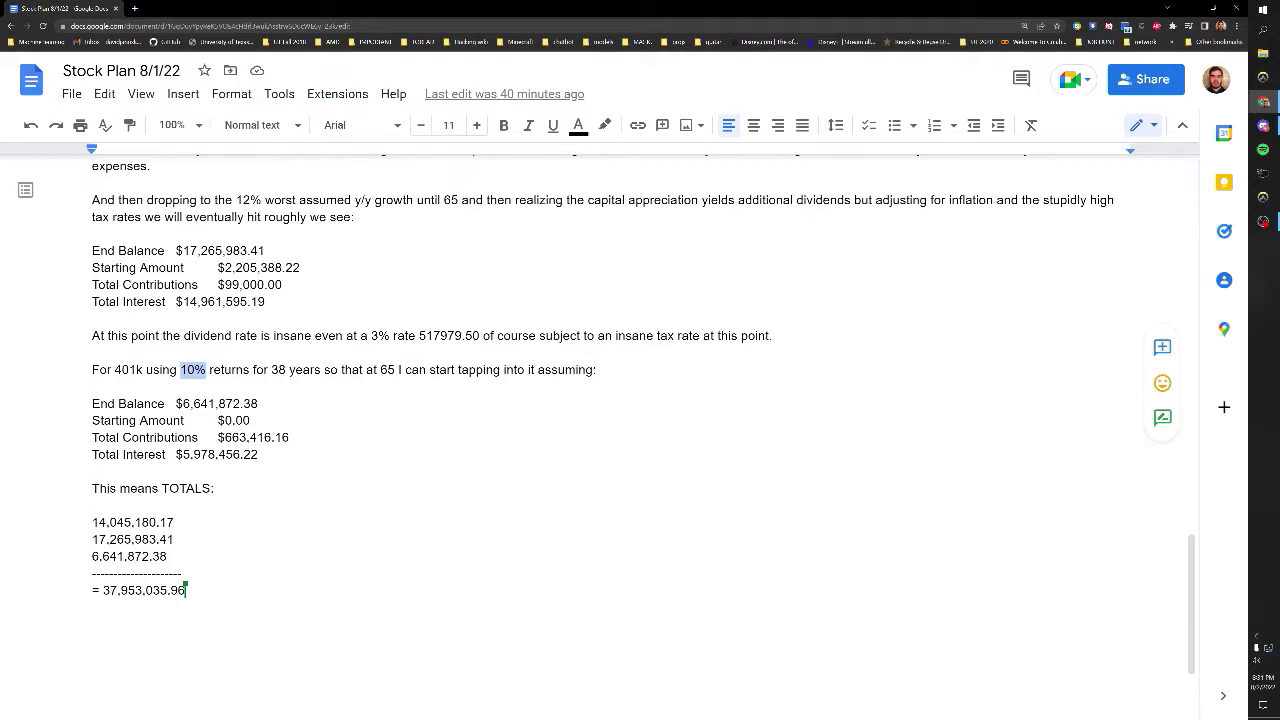
{"action": "double_click", "coordinate": [278, 369]}
Review the 401k projection against its 38-year period, highlighting the total contributions, the whole block and the total interest
{"action": "left_click_drag", "start_coordinate": [289, 437], "coordinate": [225, 437]}
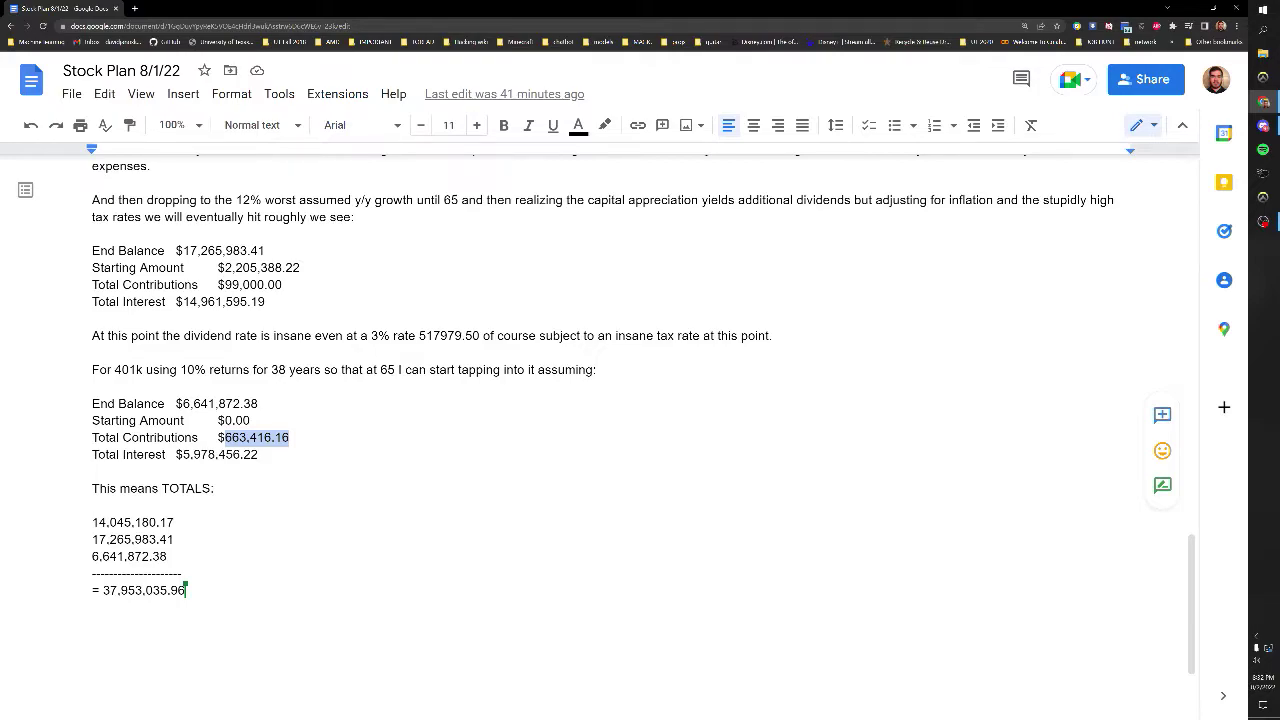
{"action": "left_click", "coordinate": [289, 437]}
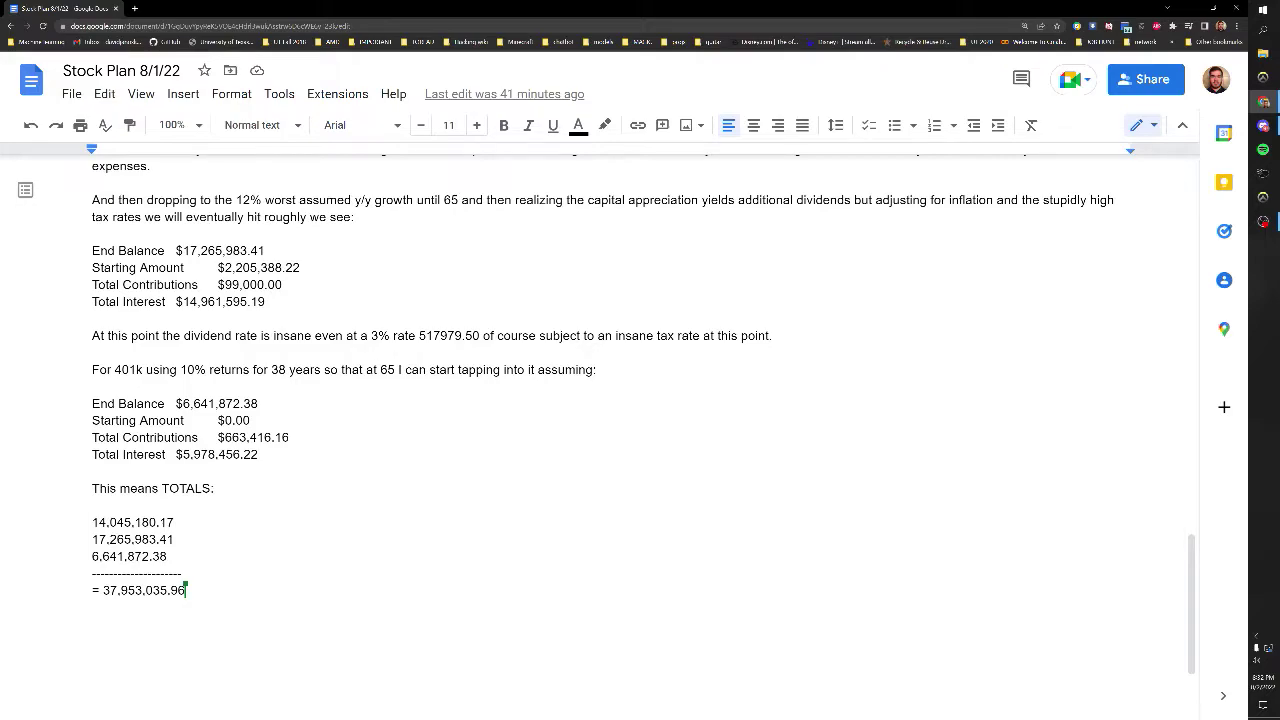
{"action": "left_click_drag", "start_coordinate": [289, 437], "coordinate": [224, 437]}
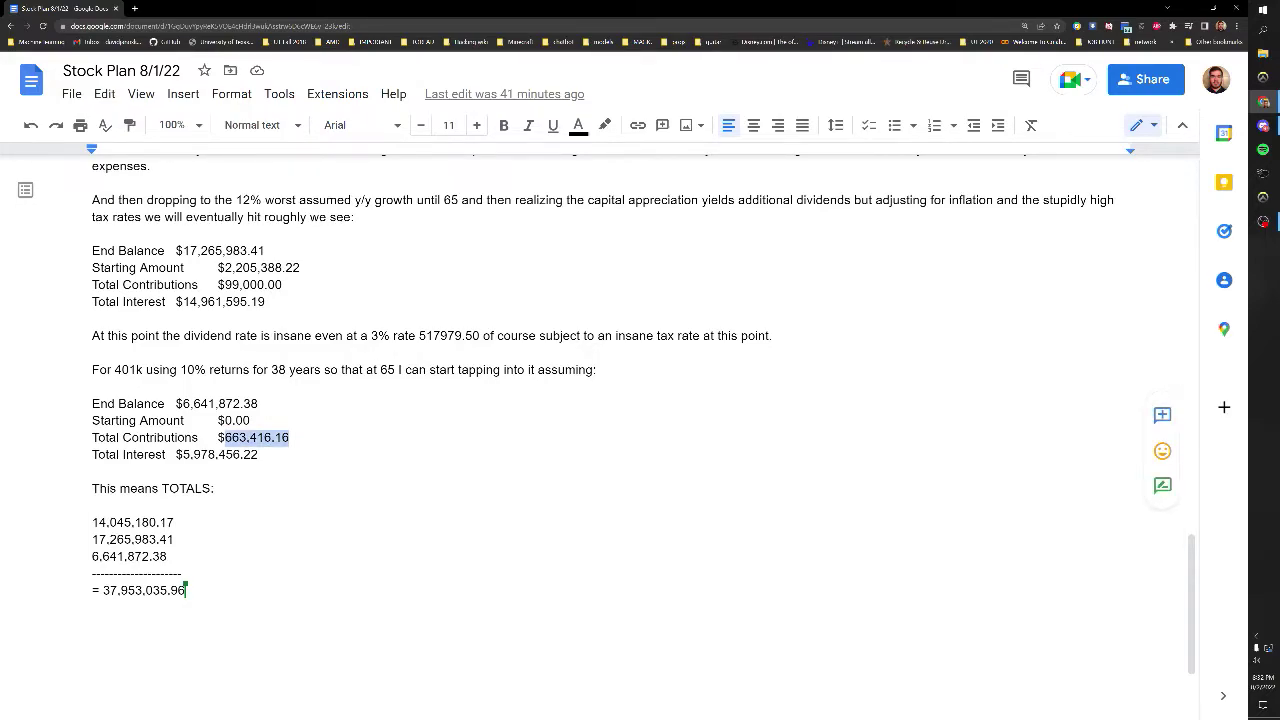
{"action": "double_click", "coordinate": [278, 369]}
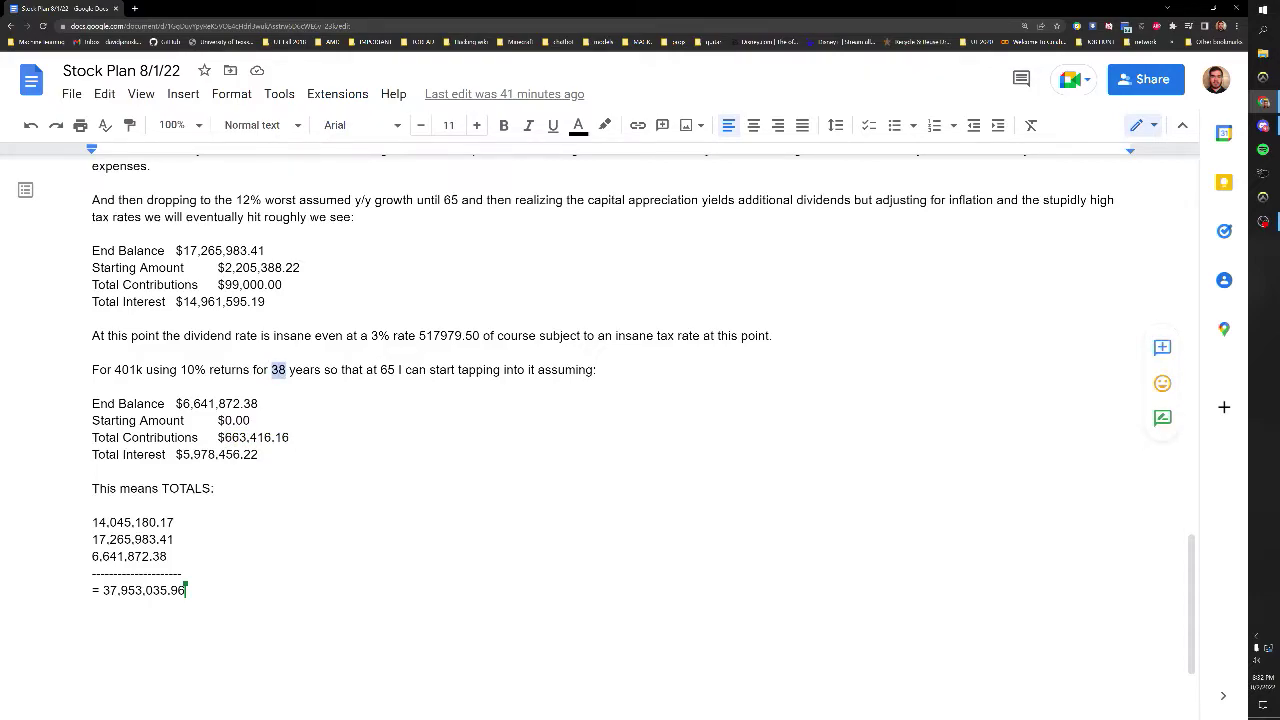
{"action": "left_click_drag", "start_coordinate": [258, 454], "coordinate": [92, 403]}
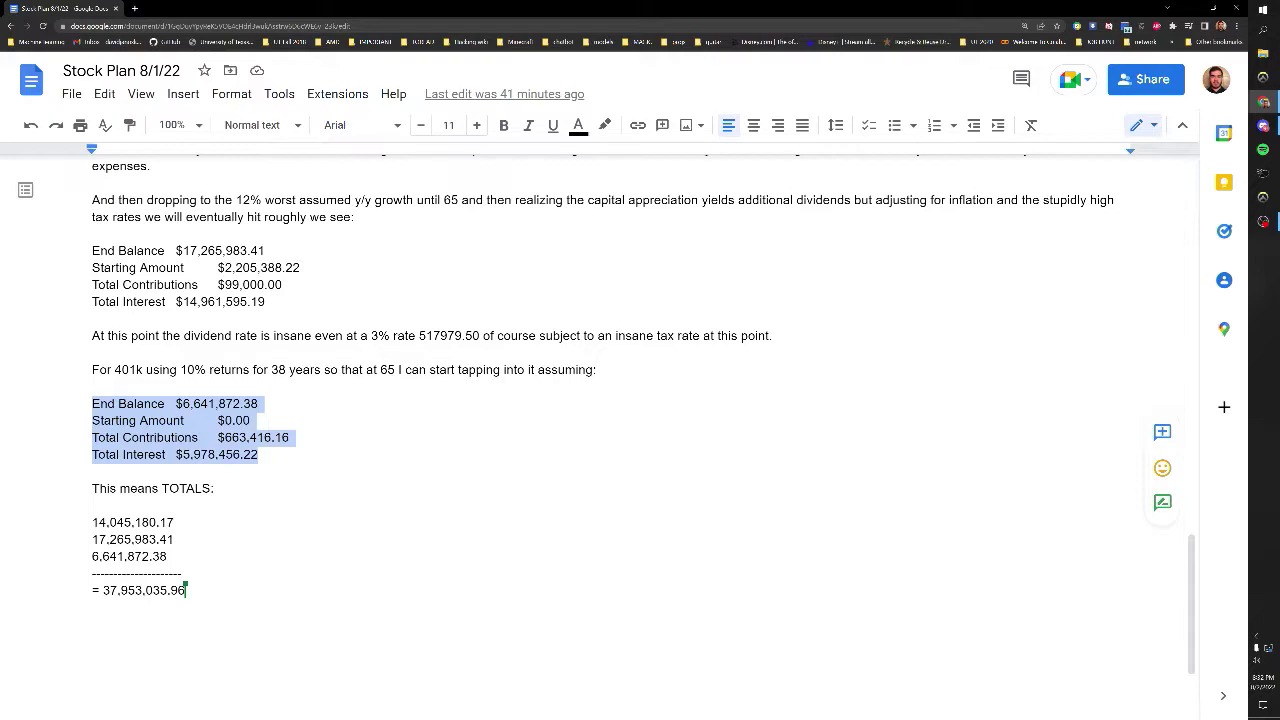
{"action": "left_click", "coordinate": [289, 437]}
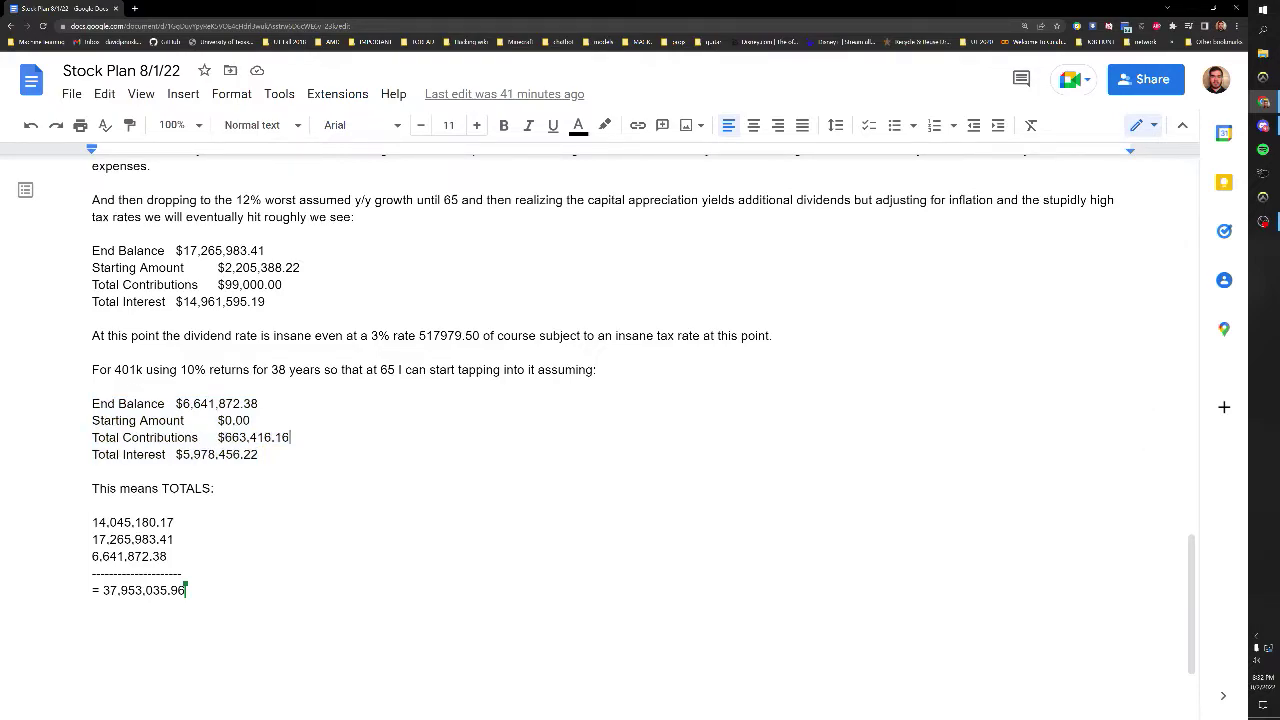
{"action": "left_click_drag", "start_coordinate": [258, 454], "coordinate": [182, 454]}
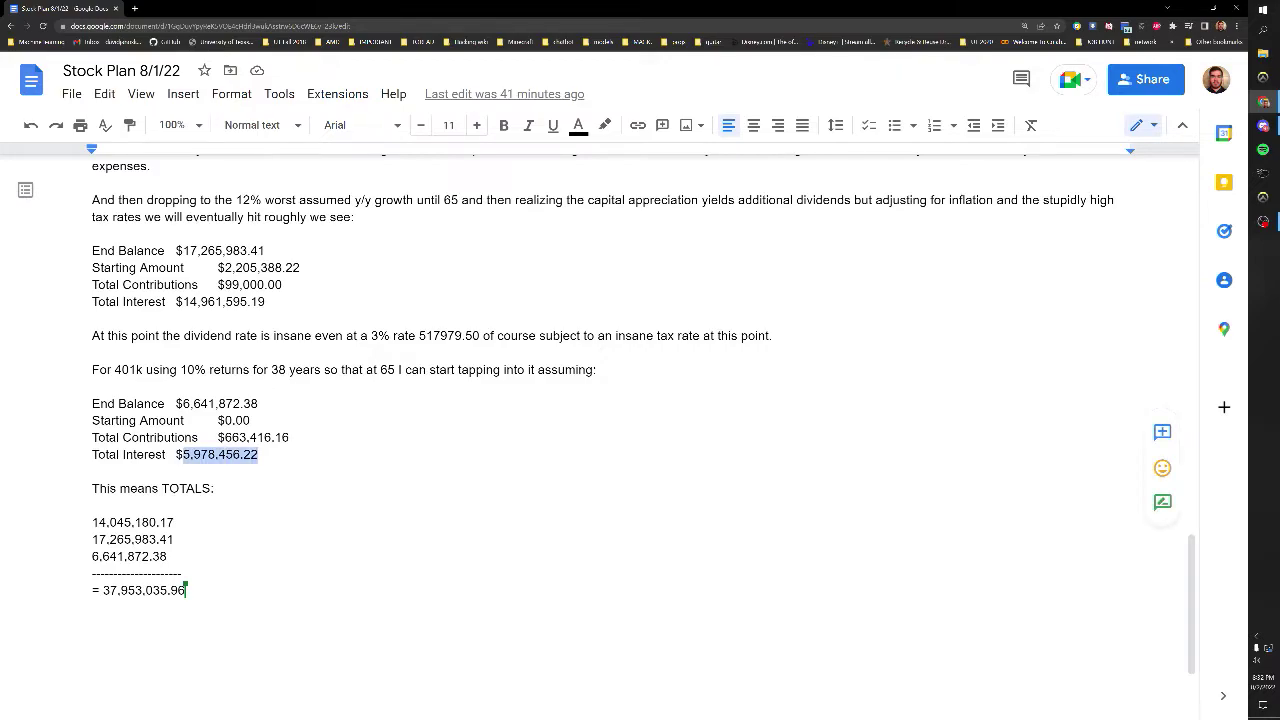
Review the TOTALS section, highlighting the three fund balances together with their sum
{"action": "scroll", "coordinate": [640, 400], "scroll_direction": "up", "scroll_amount": 3}
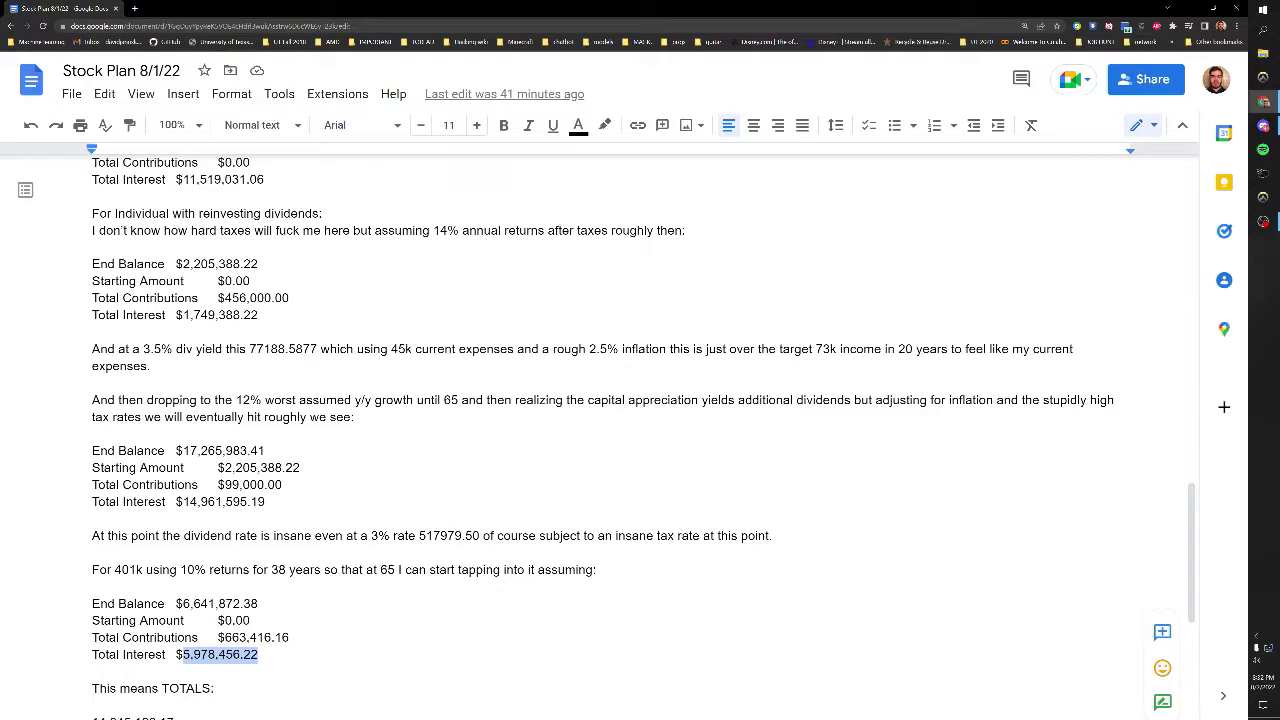
{"action": "scroll", "coordinate": [640, 436], "scroll_direction": "down", "scroll_amount": 2}
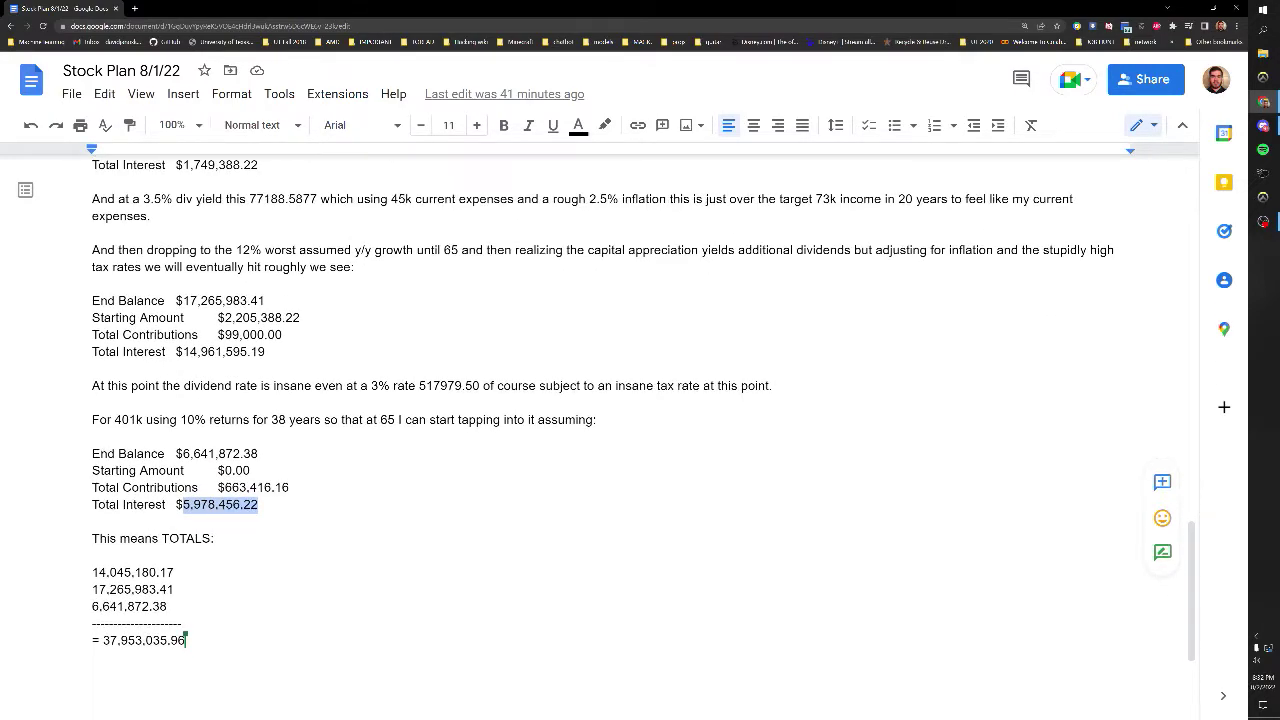
{"action": "scroll", "coordinate": [640, 400], "scroll_direction": "down", "scroll_amount": 1}
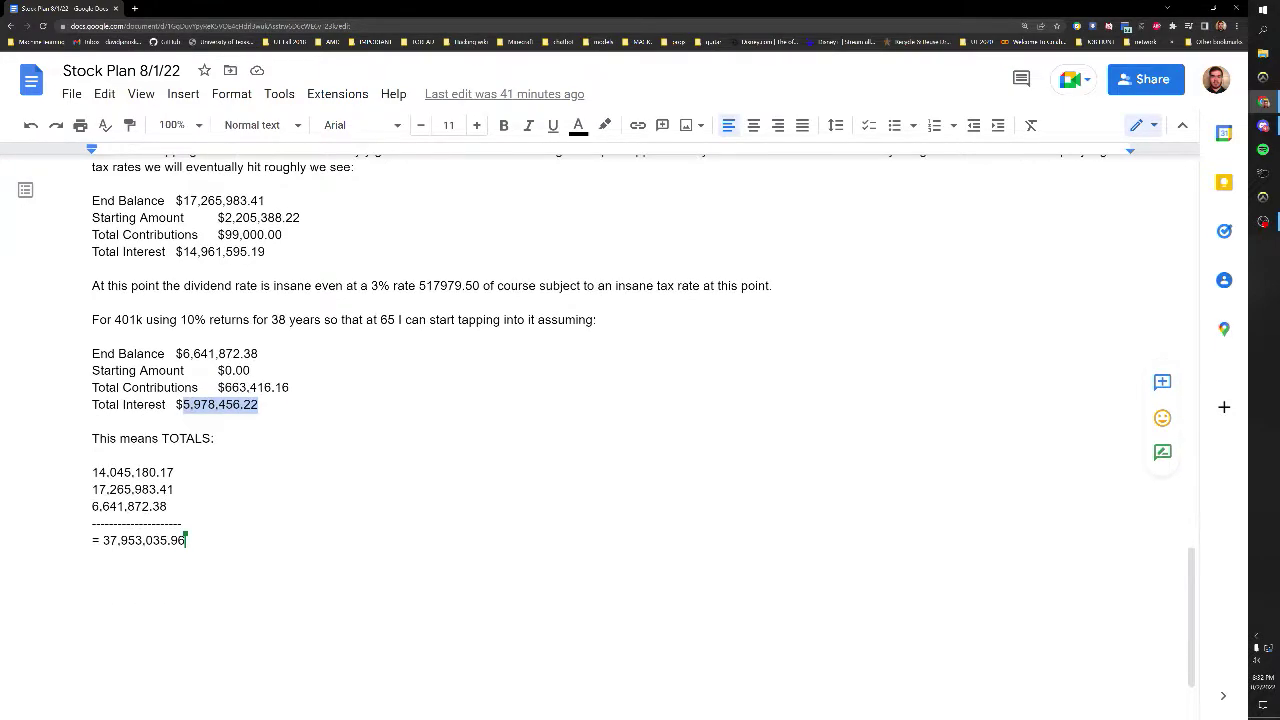
{"action": "left_click", "coordinate": [186, 540]}
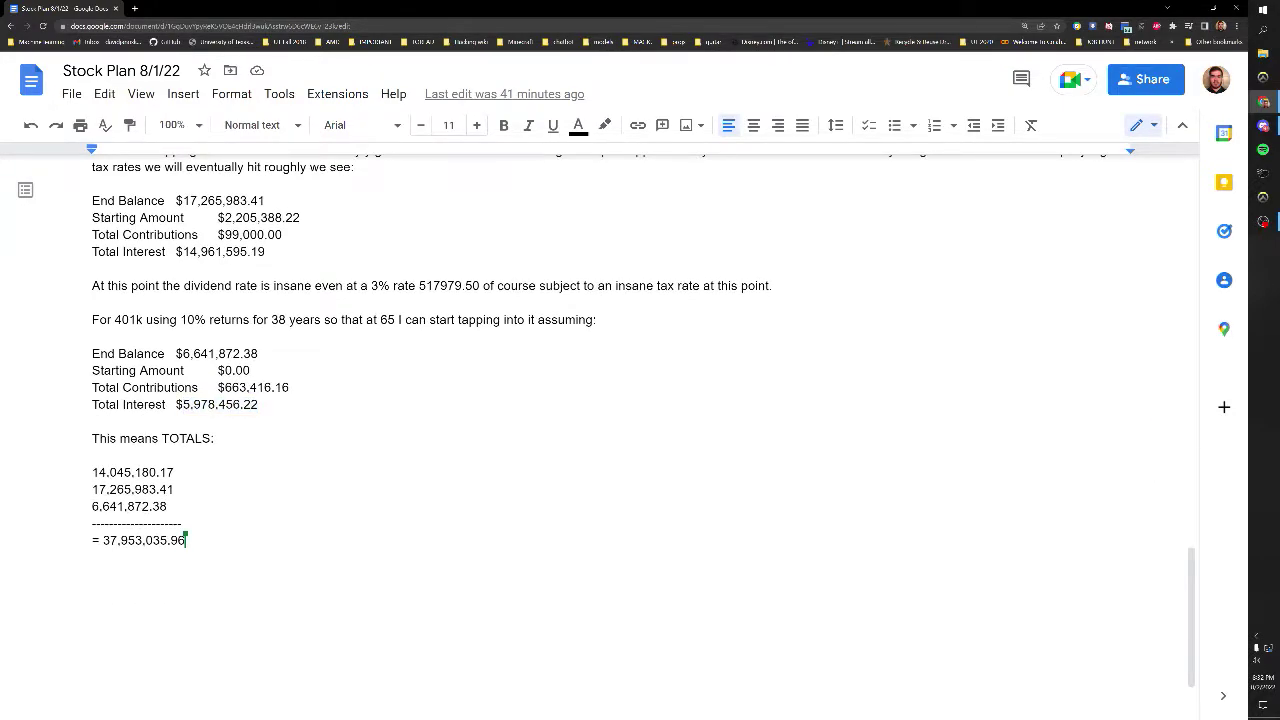
{"action": "key", "text": "ctrl+shift+Up"}
{"action": "key", "text": "ctrl+shift+Up"}
{"action": "key", "text": "ctrl+shift+Up"}
{"action": "key", "text": "ctrl+shift+Up"}
{"action": "key", "text": "ctrl+shift+Up"}
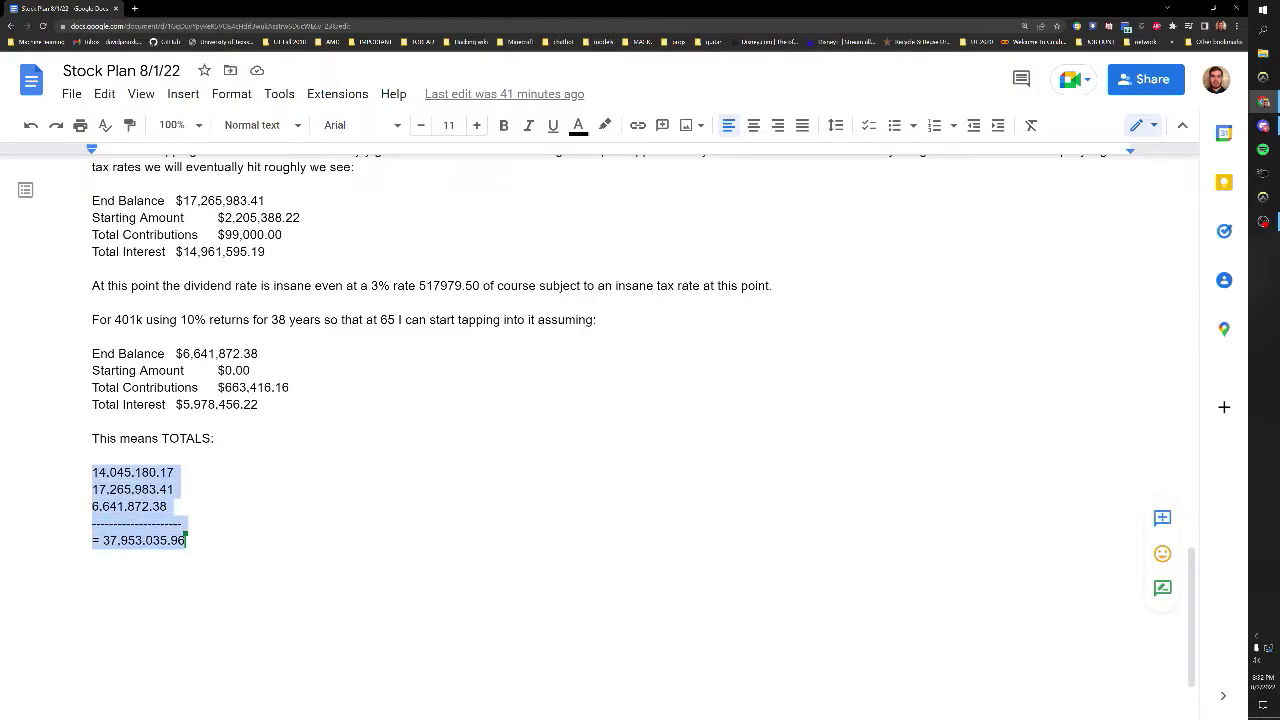
Highlight only the grand total figure at the end of the TOTALS section
{"action": "left_click", "coordinate": [136, 540]}
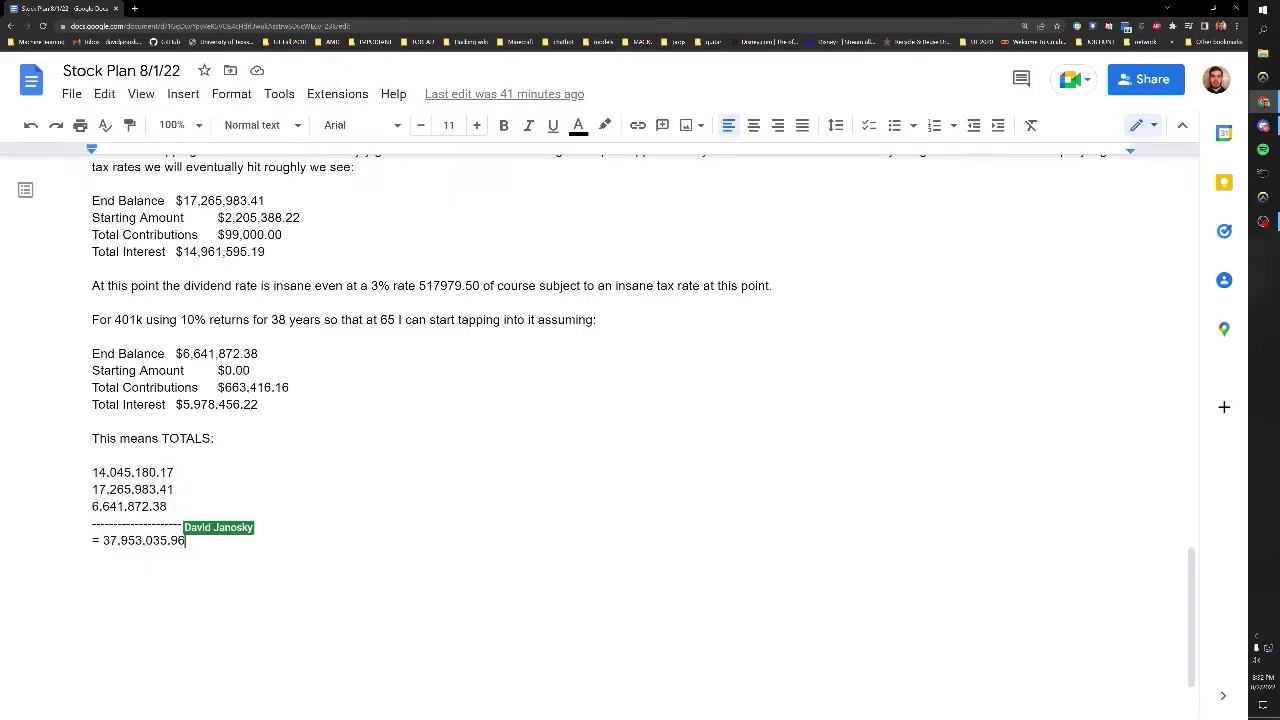
{"action": "key", "text": "ctrl+shift+Left"}
{"action": "key", "text": "ctrl+shift+Left"}
{"action": "key", "text": "ctrl+shift+Left"}
{"action": "key", "text": "ctrl+shift+Left"}
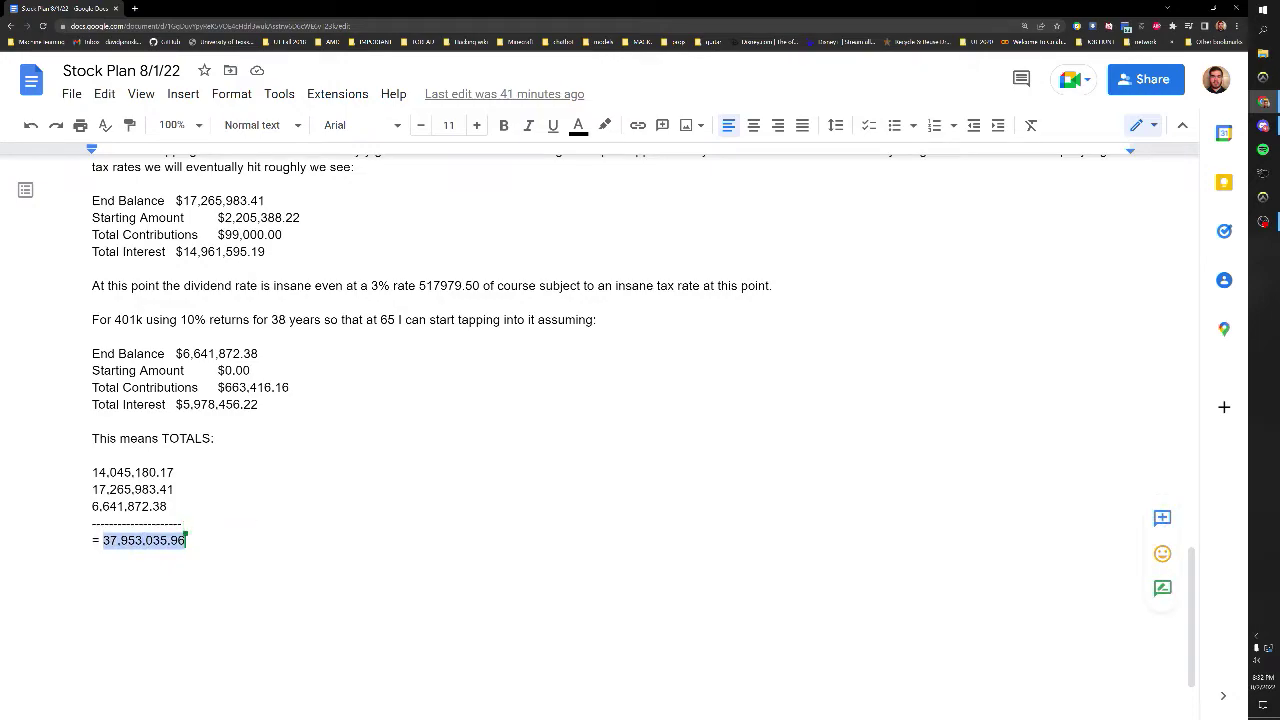
Search the web for "returns calculator" in a new browser tab and open the Calculator.net Investment Calculator
{"action": "left_click", "coordinate": [140, 9]}
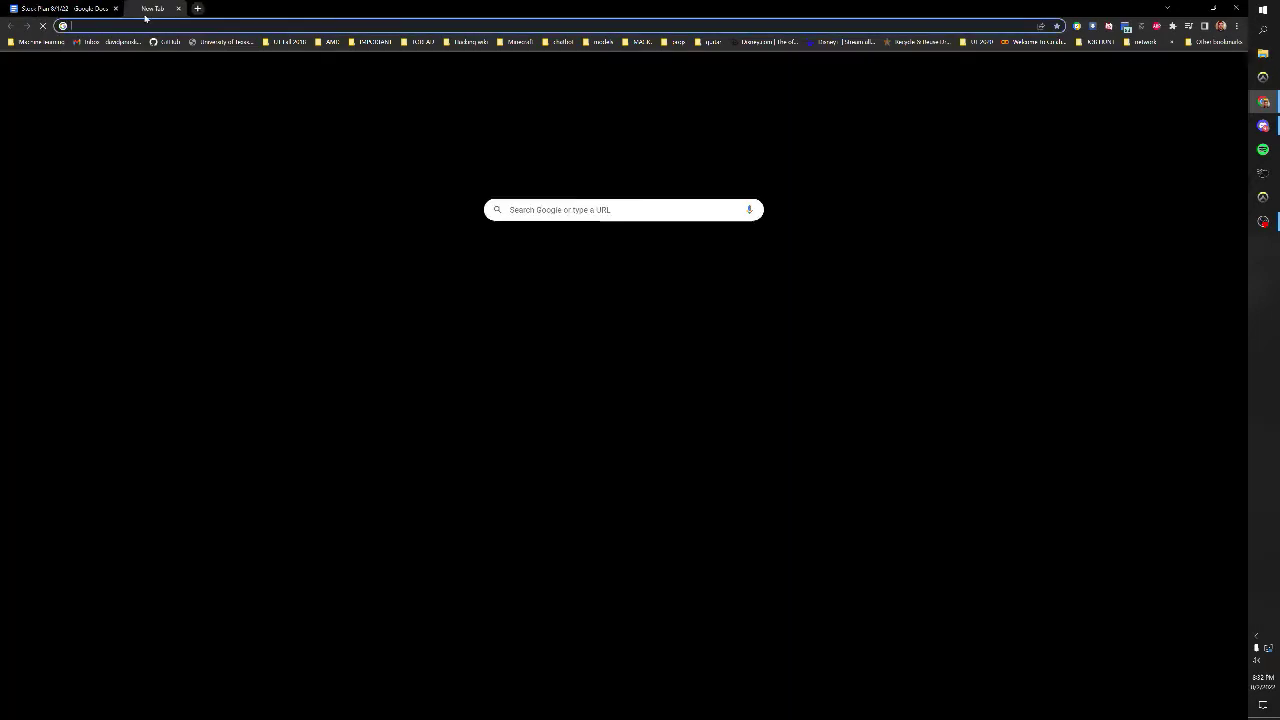
{"action": "type", "text": "returns calculator"}
{"action": "key", "text": "Return"}
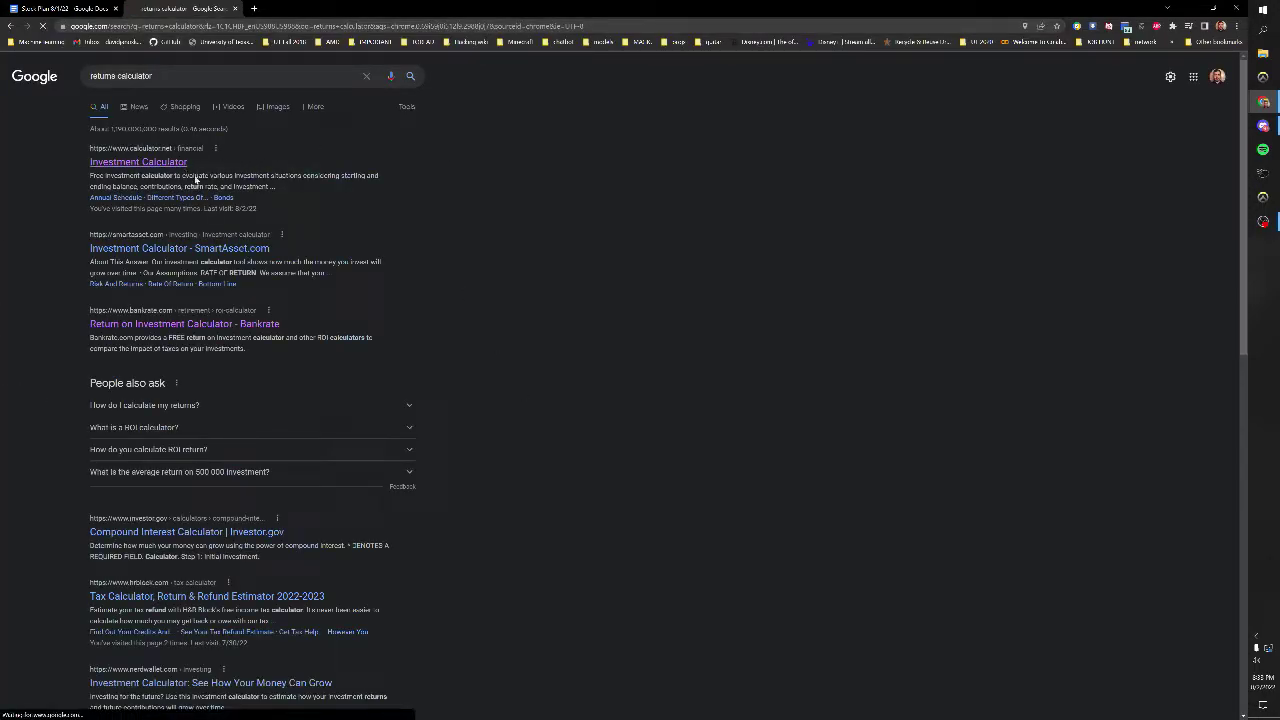
{"action": "left_click", "coordinate": [172, 165]}
Calculate the end amount for a starting amount of $37,953,035.96 over 20 years at a 10% return with 0 additional contribution
{"action": "double_click", "coordinate": [482, 202]}
{"action": "type", "text": "37,953,035.98"}
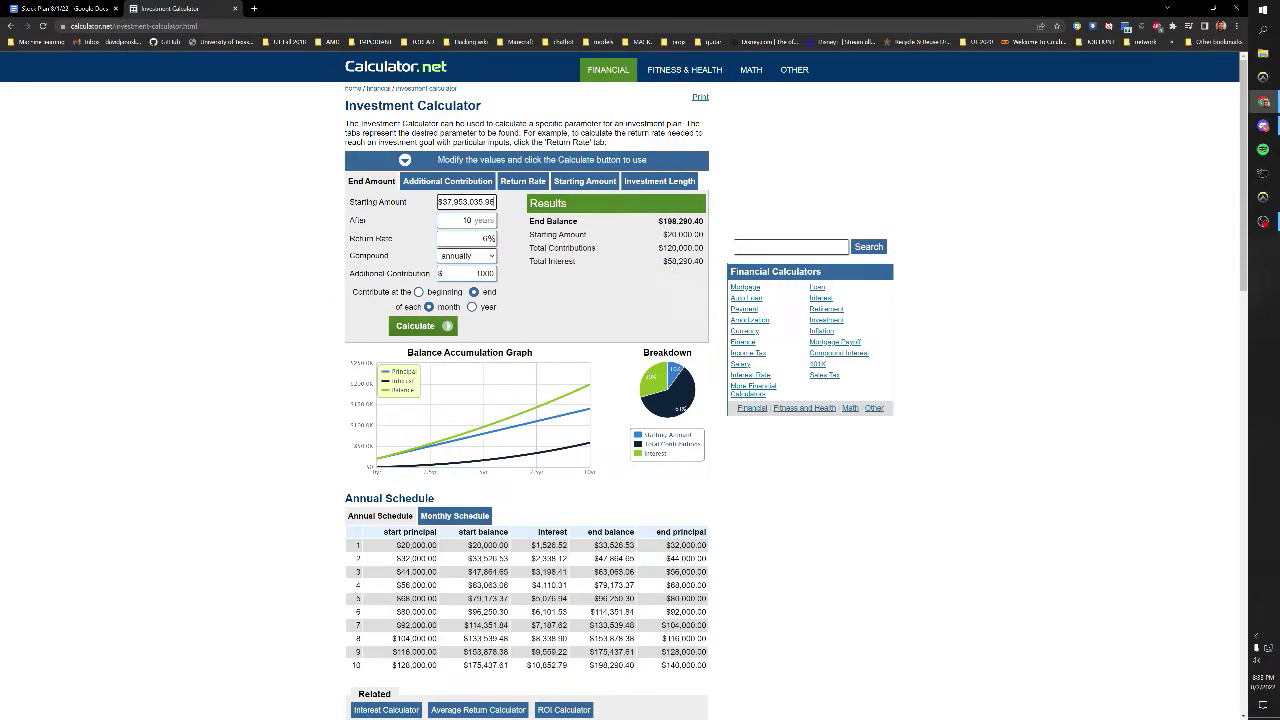
{"action": "key", "text": "Tab"}
{"action": "type", "text": "20"}
{"action": "key", "text": "Tab"}
{"action": "type", "text": "10"}
{"action": "double_click", "coordinate": [484, 273]}
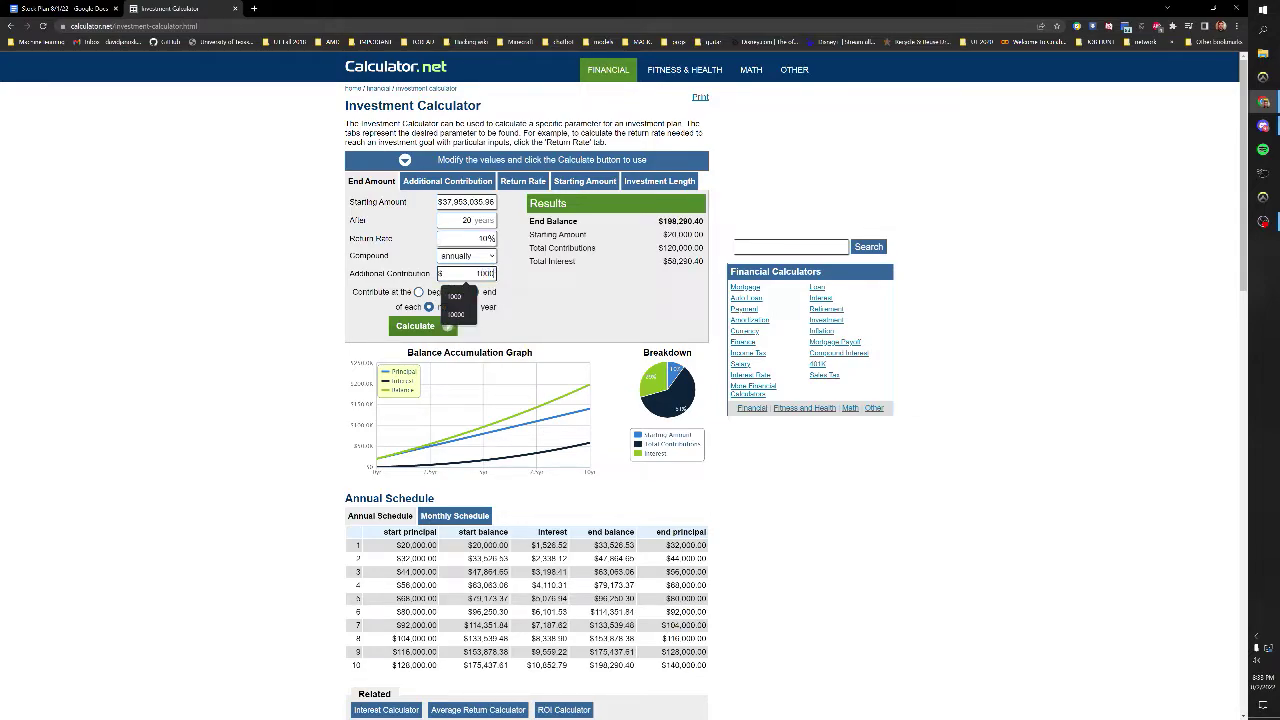
{"action": "type", "text": "0"}
{"action": "left_click", "coordinate": [428, 326]}
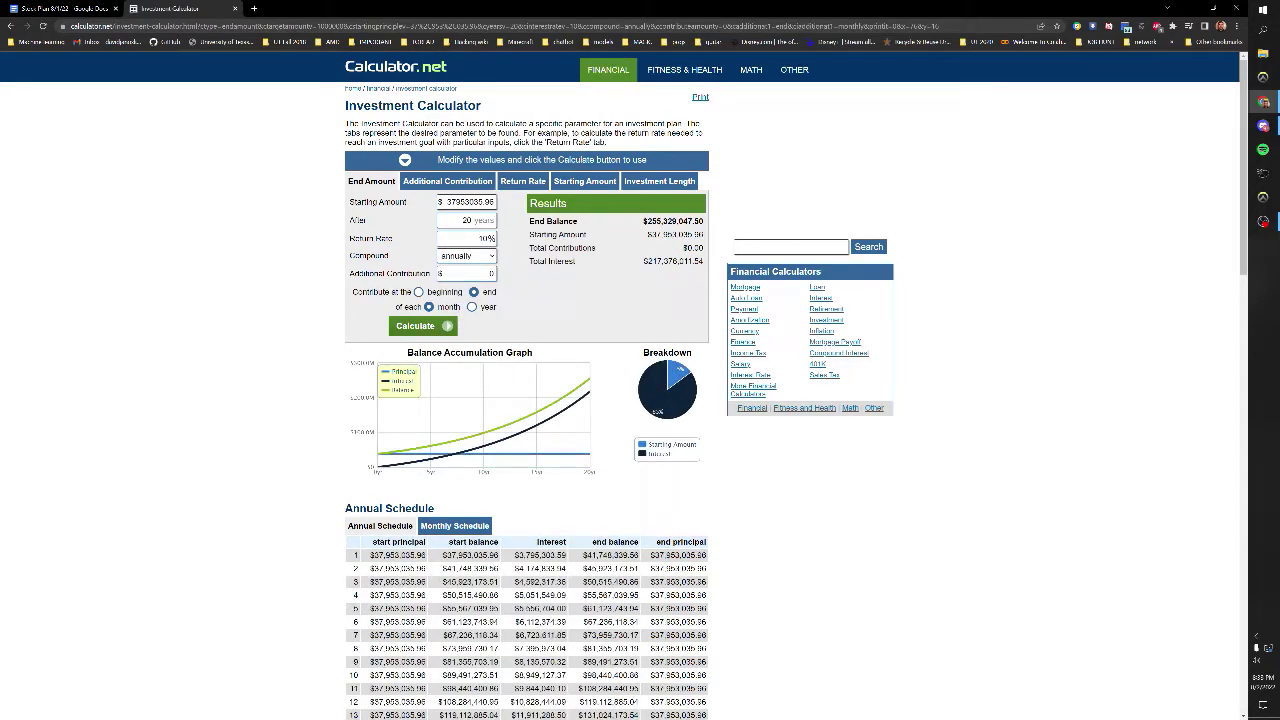
Compare the calculator's total interest and end balance with the 401k total interest in the Stock Plan document, highlighting each figure
{"action": "left_click_drag", "start_coordinate": [648, 261], "coordinate": [704, 262]}
{"action": "left_click_drag", "start_coordinate": [646, 221], "coordinate": [706, 221]}
{"action": "left_click", "coordinate": [45, 8]}
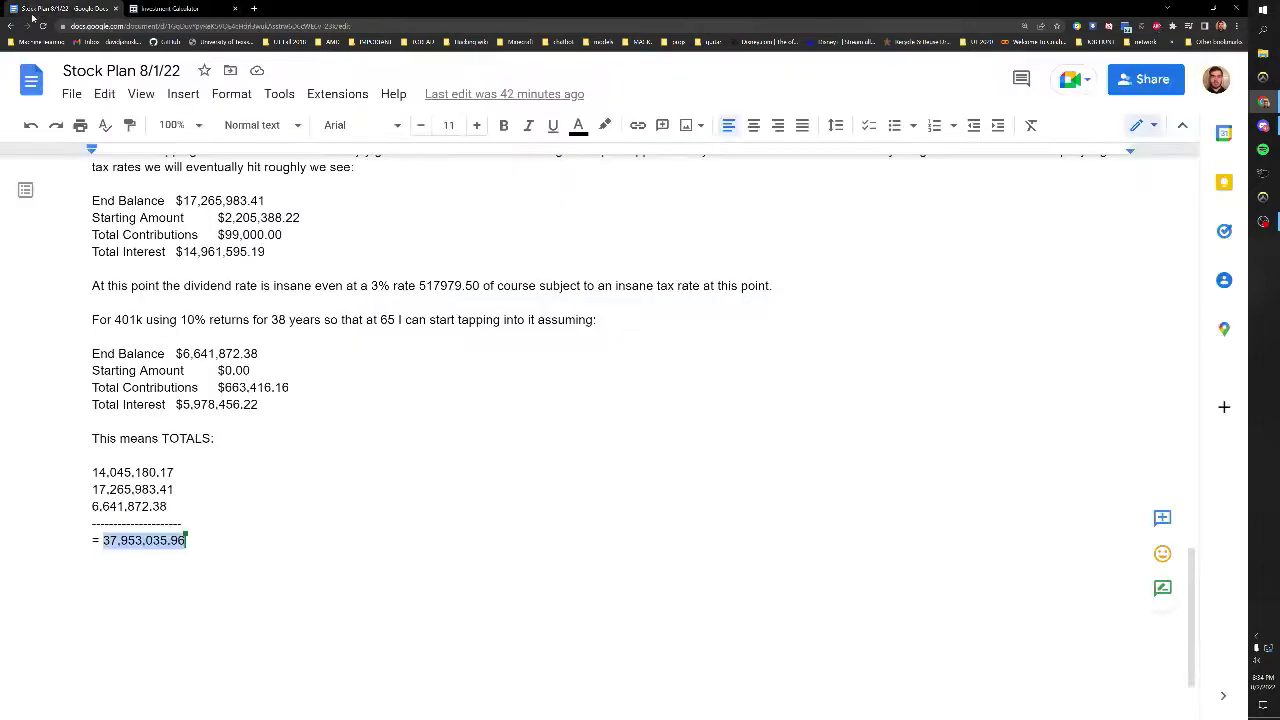
{"action": "left_click_drag", "start_coordinate": [258, 404], "coordinate": [183, 404]}
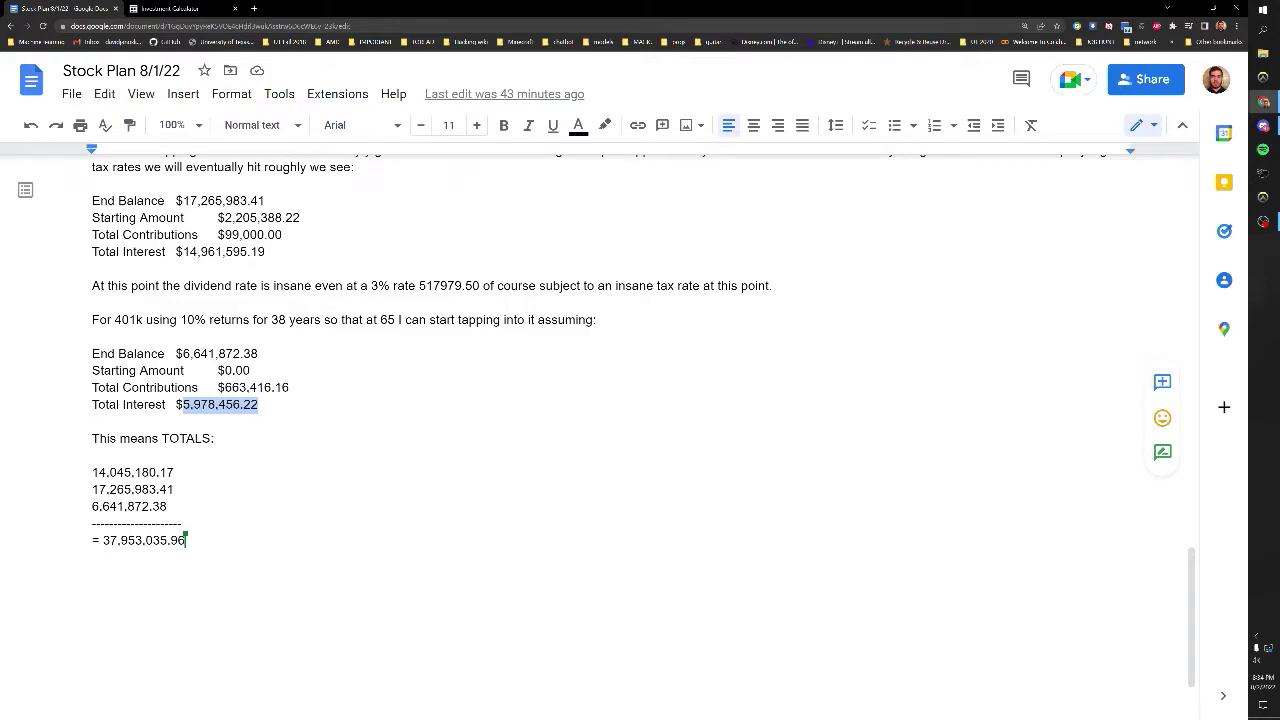
{"action": "key", "text": "Right"}
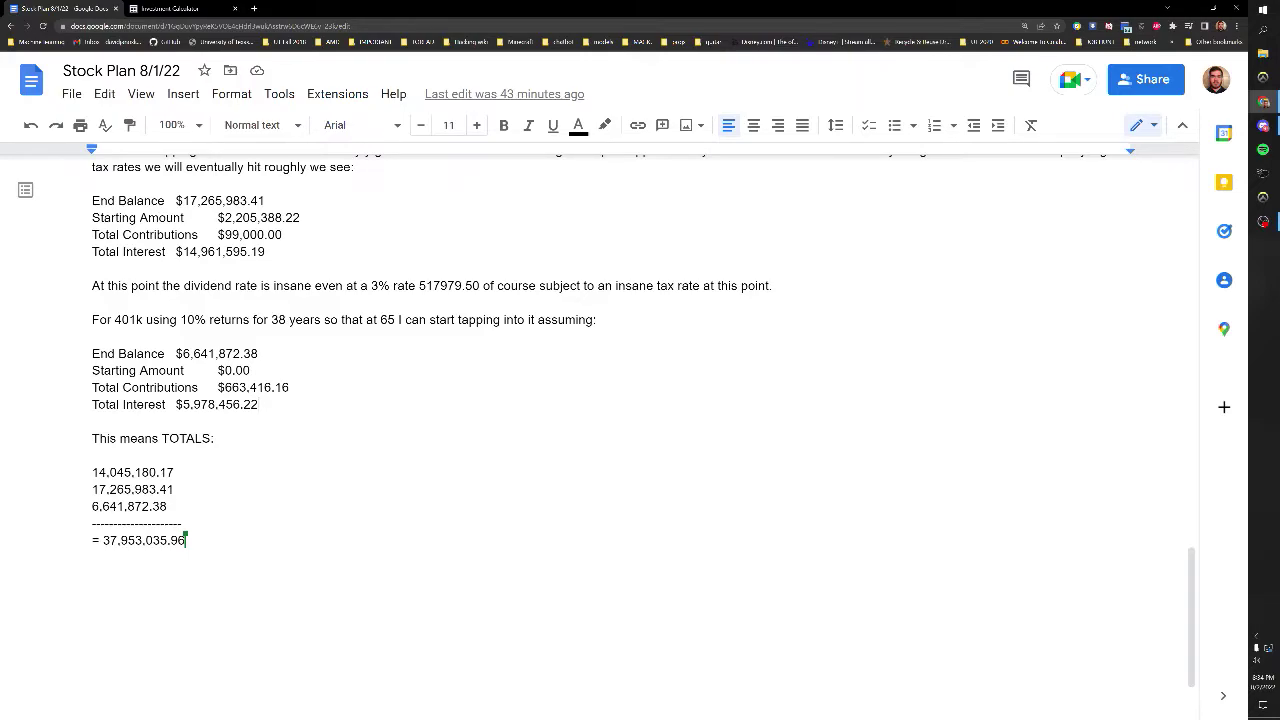
{"action": "key", "text": "ctrl+Tab"}
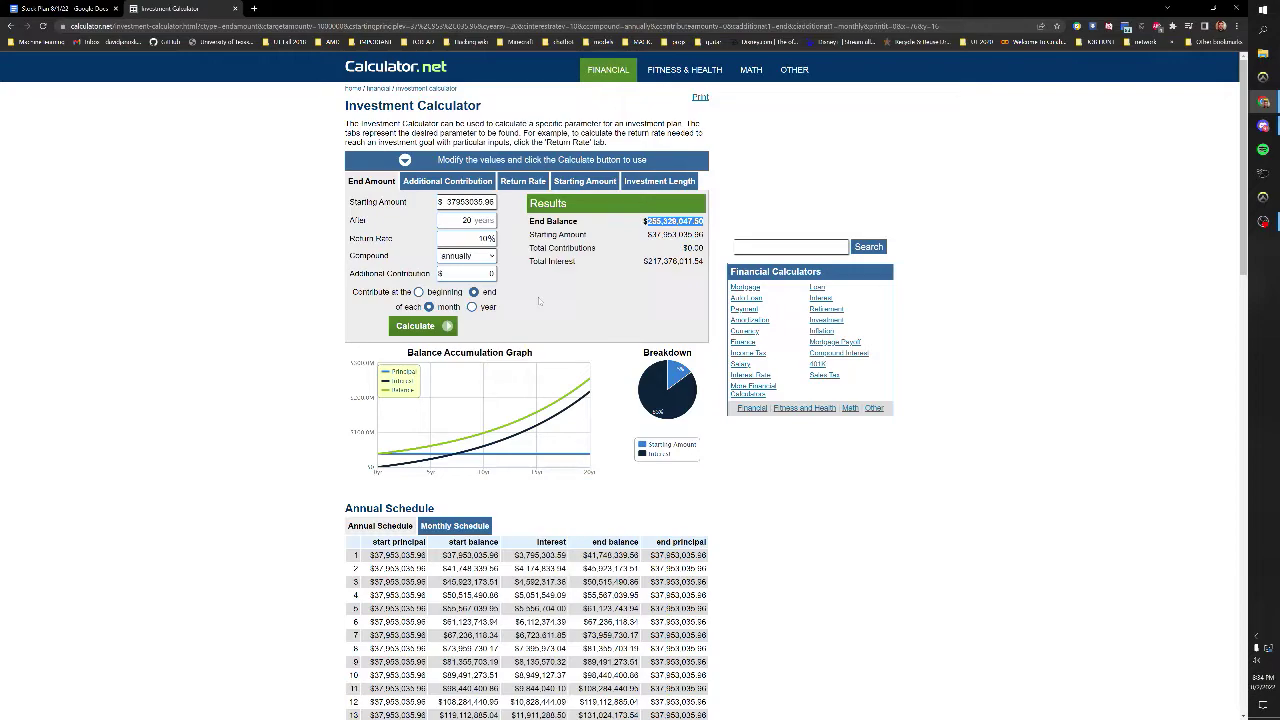
{"action": "key", "text": "ctrl+Tab"}
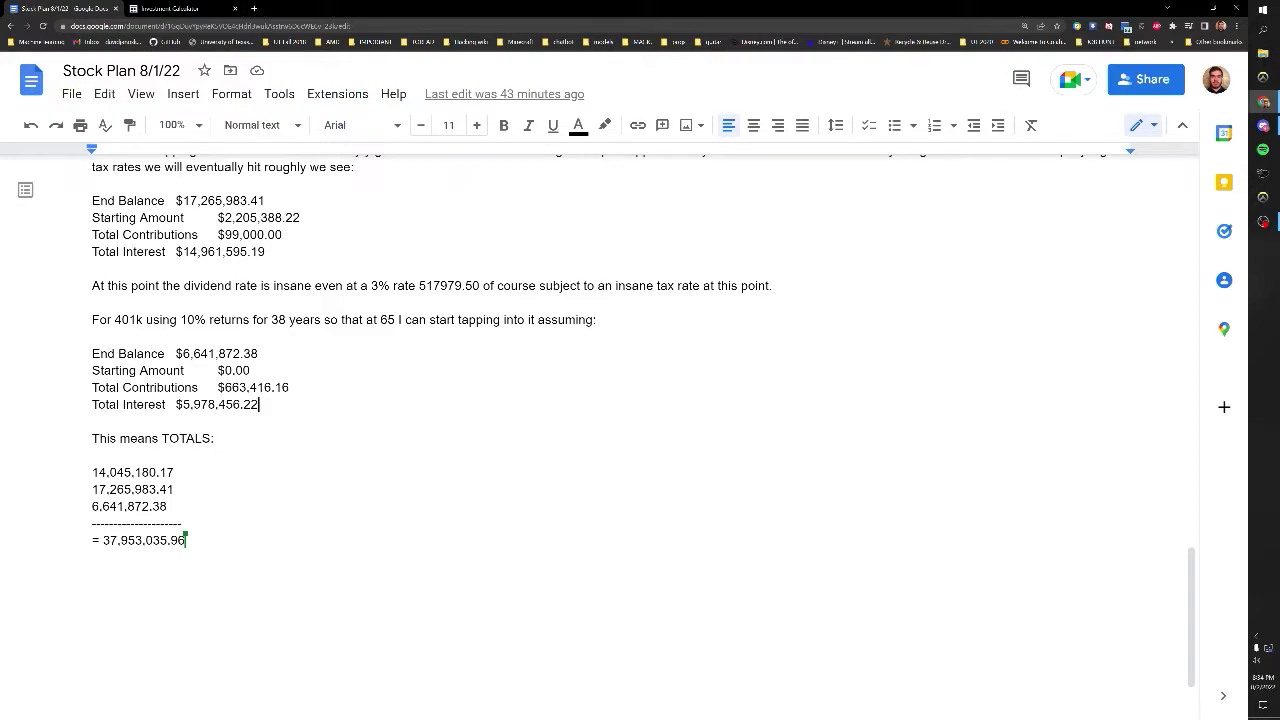
Highlight the digits after the leading 37 in the grand total of the TOTALS section
{"action": "key", "text": "shift+Left"}
{"action": "key", "text": "shift+Left"}
{"action": "key", "text": "shift+Left"}
{"action": "key", "text": "shift+Left"}
{"action": "key", "text": "shift+Left"}
{"action": "key", "text": "shift+Left"}
{"action": "key", "text": "shift+Left"}
{"action": "key", "text": "shift+Left"}
{"action": "key", "text": "shift+Left"}
{"action": "key", "text": "shift+Left"}
{"action": "key", "text": "shift+Left"}
{"action": "key", "text": "shift+Left"}
{"action": "key", "text": "shift+Left"}
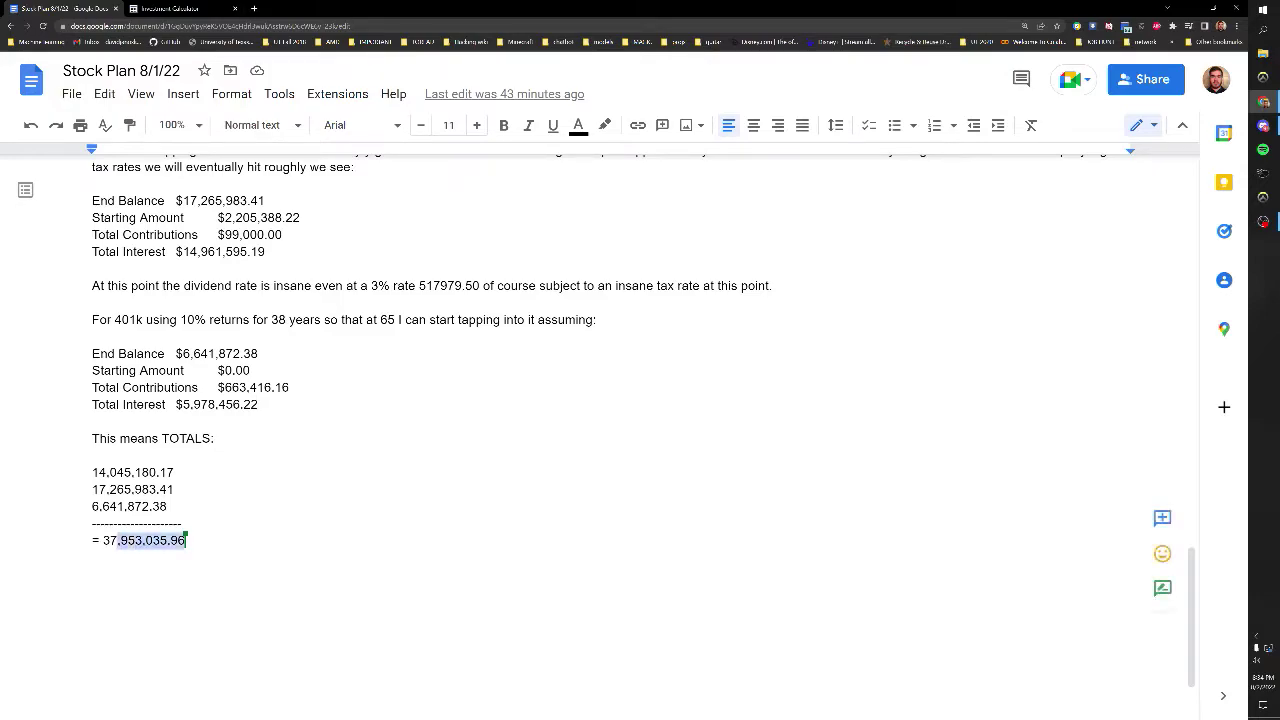
Return to the dividend income paragraph and highlight the 20 in its 20-year time frame
{"action": "scroll", "coordinate": [640, 430], "scroll_direction": "up", "scroll_amount": 3}
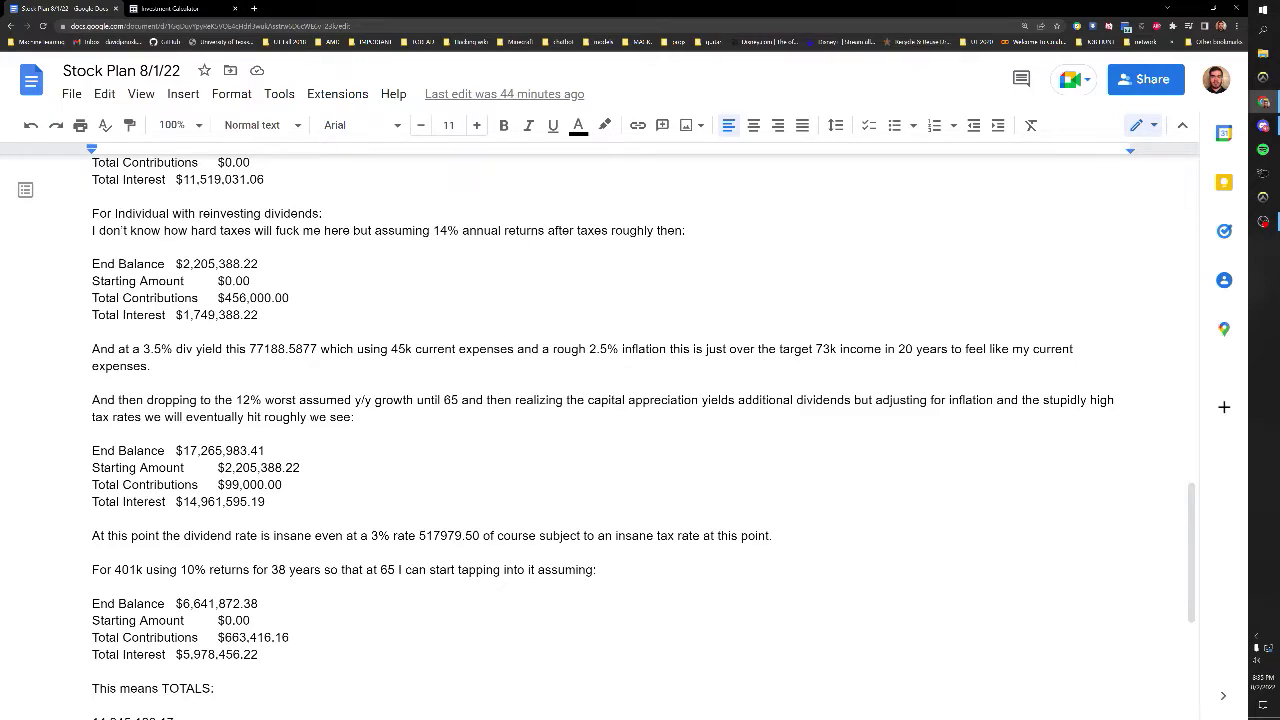
{"action": "double_click", "coordinate": [905, 349]}
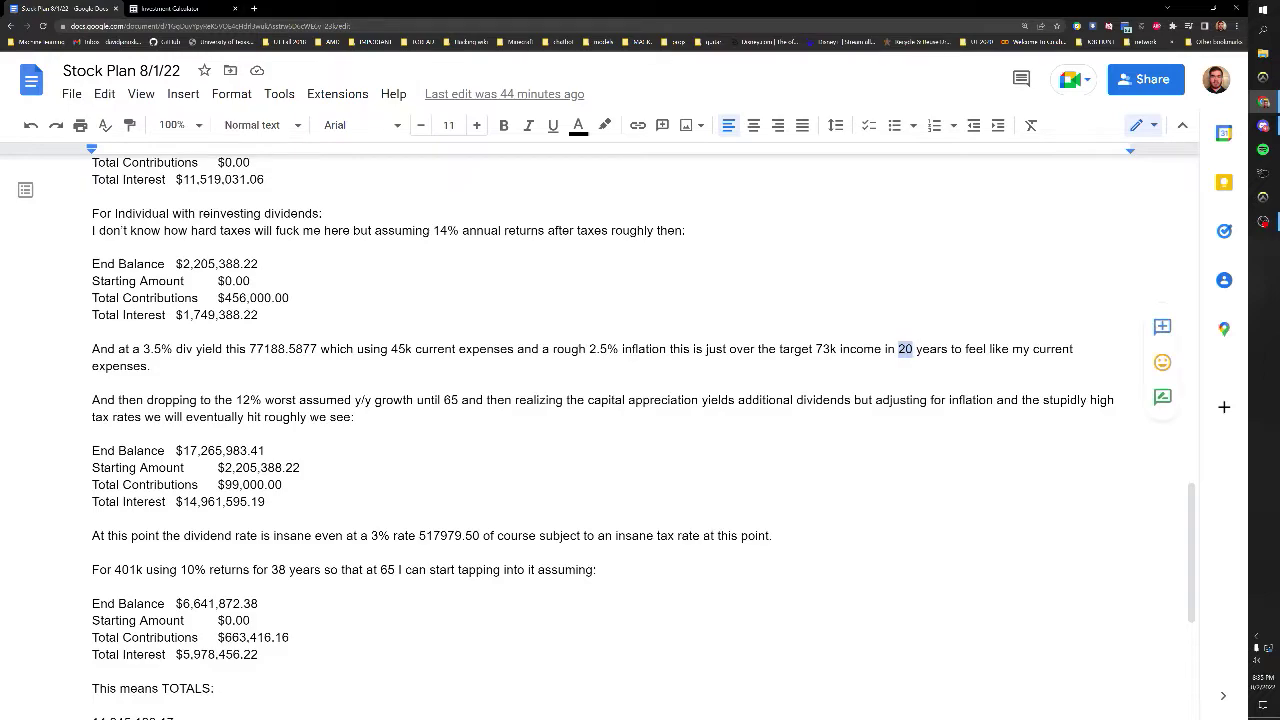